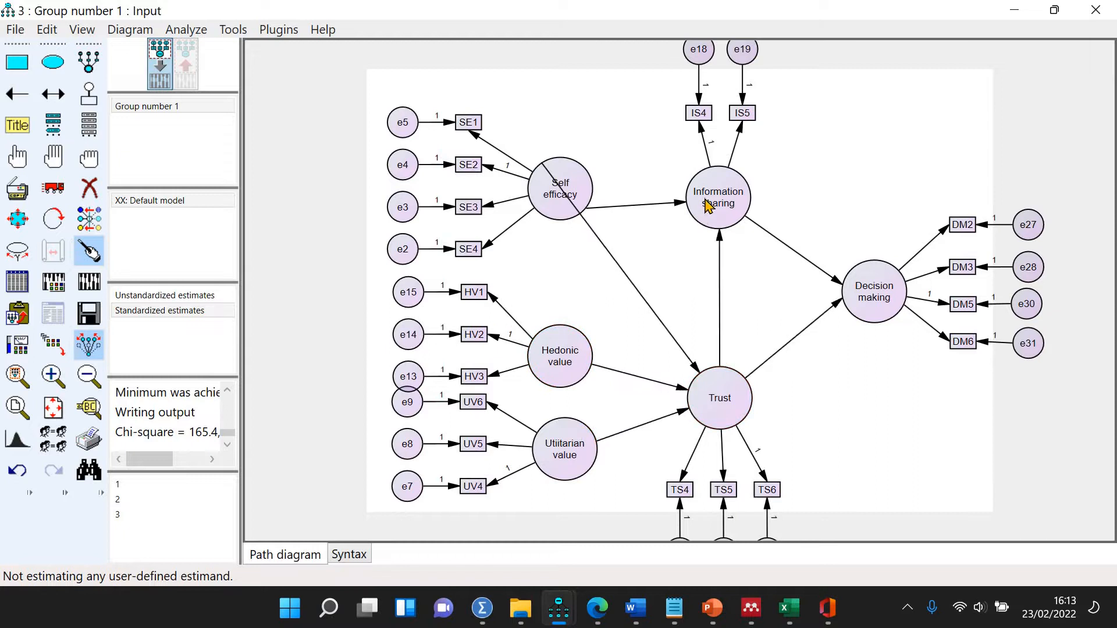
- Touch up the arrow attachments around the Information sharing, Self efficacy and Decision making latent variables
left_click(716, 204)
left_click(561, 186)
left_click(894, 291)
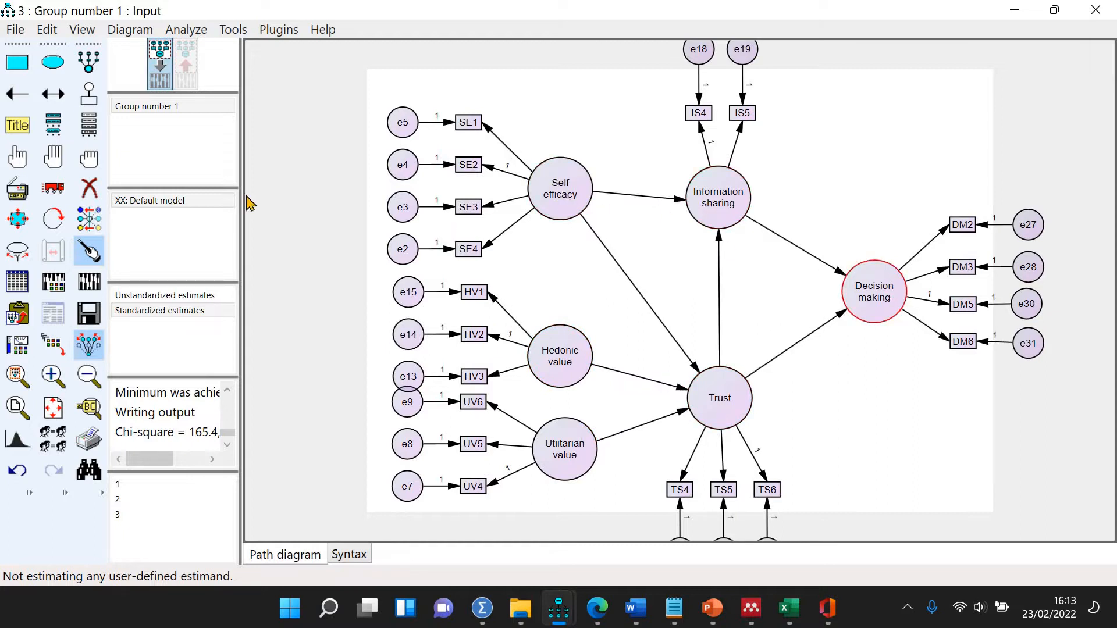
- Move Decision making with its indicators closer to the other constructs and shift Information sharing slightly upward
key("ctrl+m")
left_click_drag(890, 304, 833, 313)
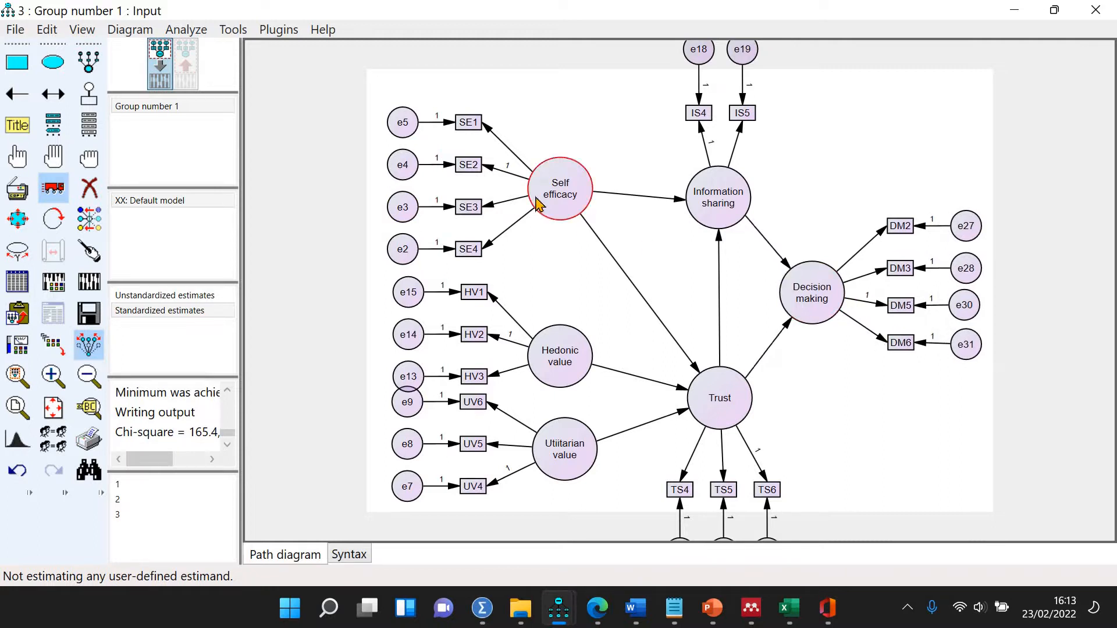
left_click_drag(709, 197, 707, 184)
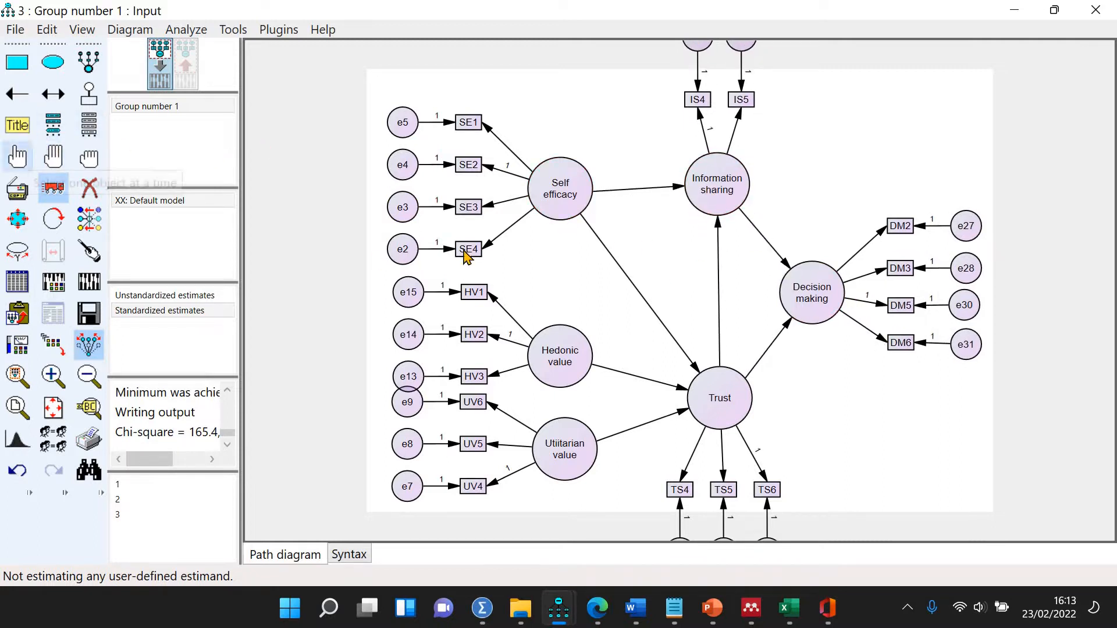
- Draw covariances among the exogenous constructs Self efficacy, Hedonic value and Utiitarian value, and deselect all objects
left_click(18, 156)
left_click(561, 372)
left_click(568, 429)
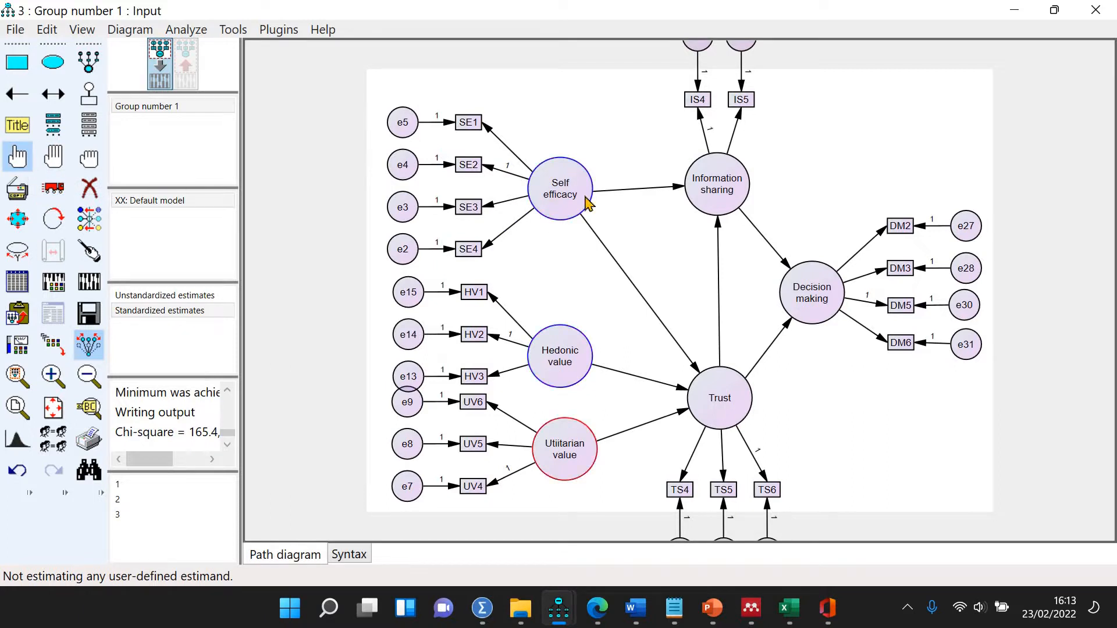
left_click(588, 200)
left_click(283, 30)
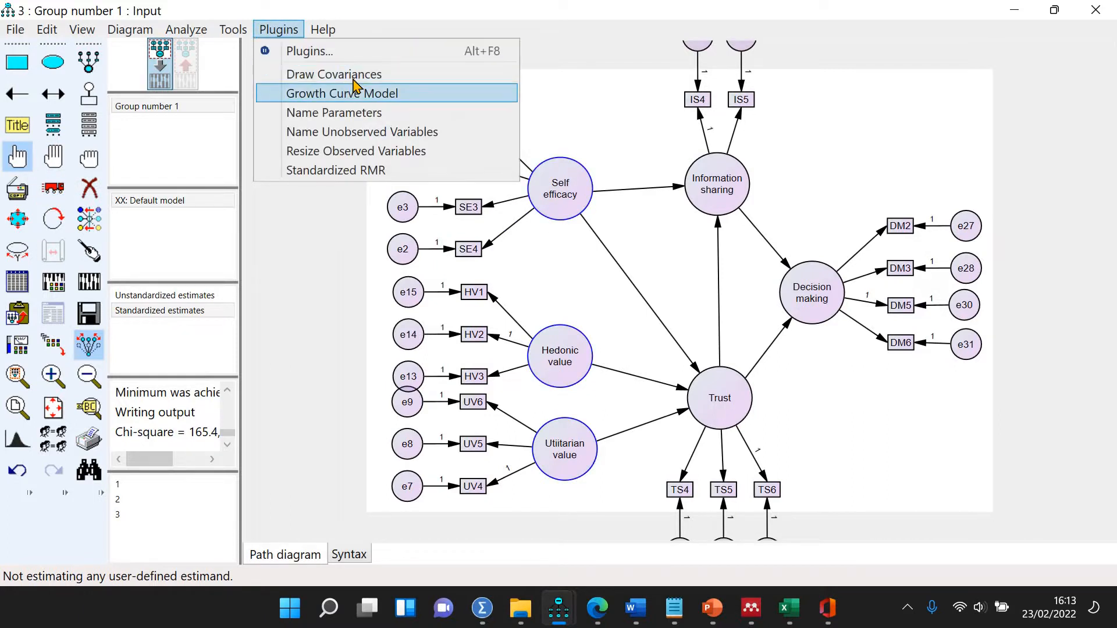
left_click(361, 73)
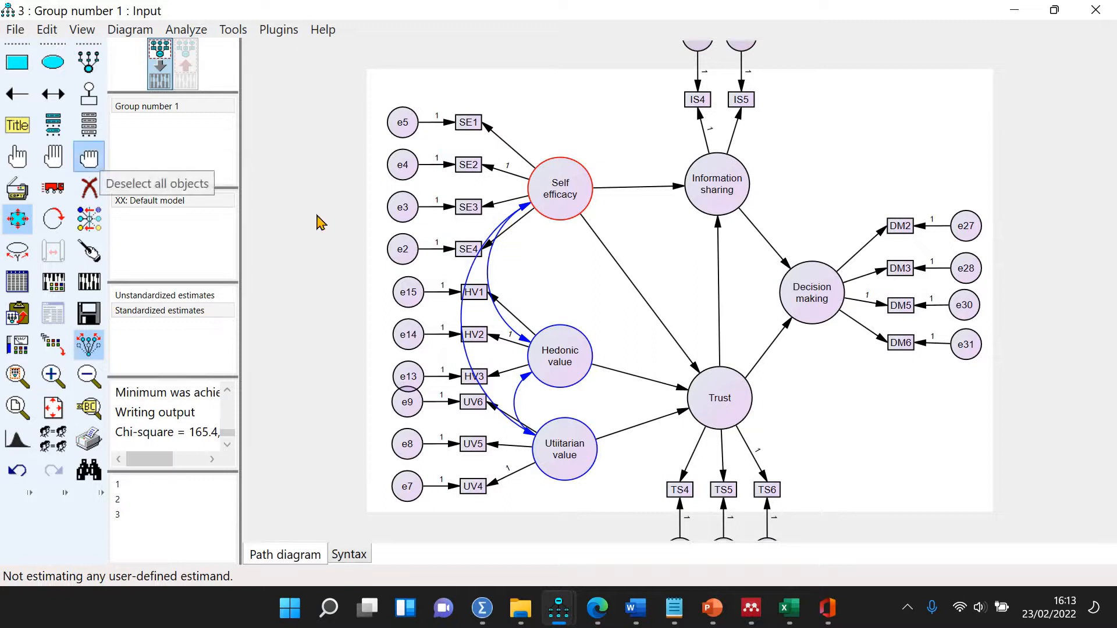
left_click(88, 157)
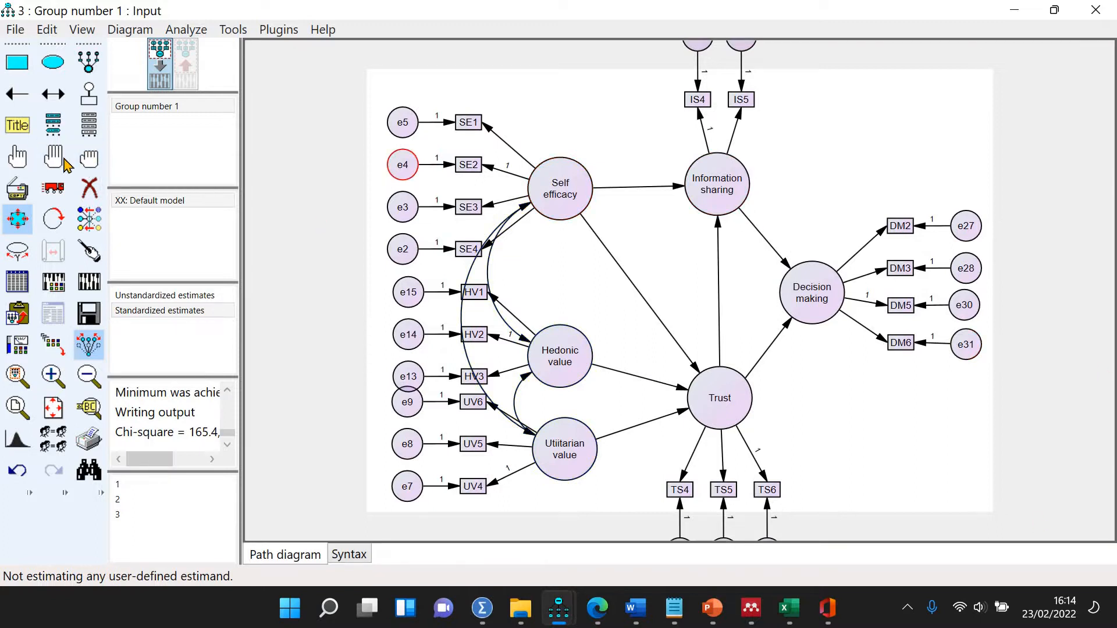
- Add a residual variable to each of the endogenous constructs Information sharing, Decision making and Trust
left_click(702, 180)
left_click(824, 283)
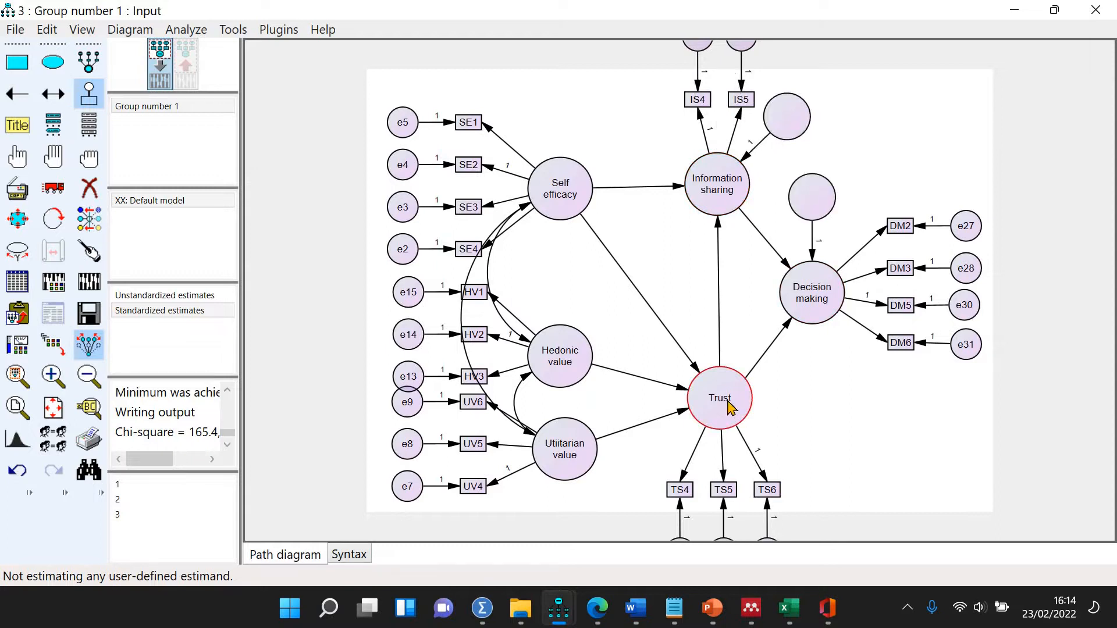
left_click(730, 400)
left_click(731, 400)
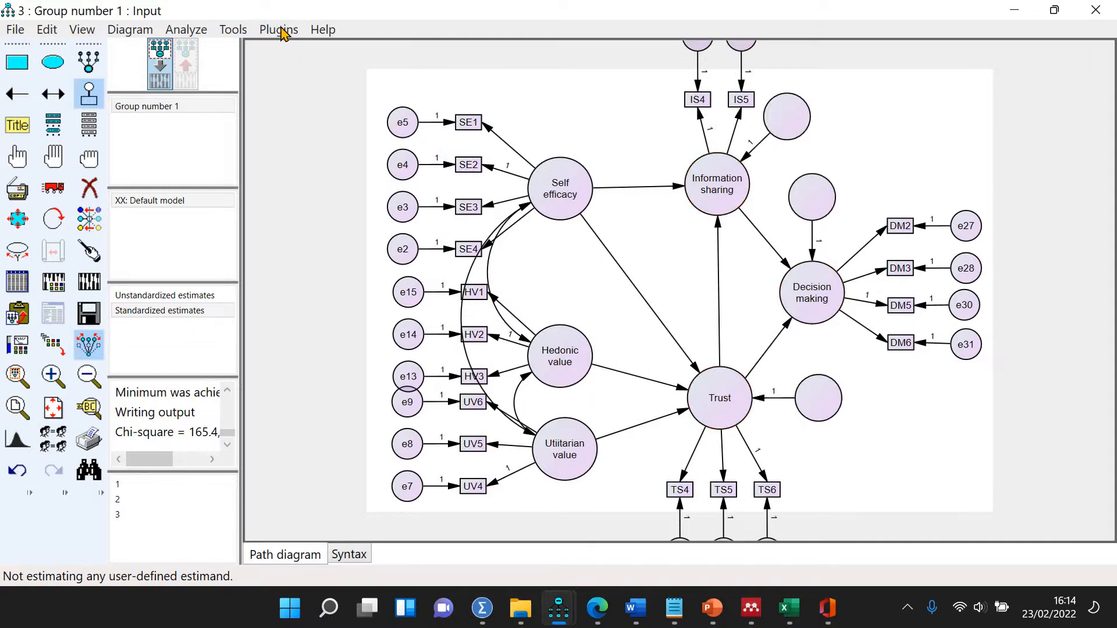
- Name the unobserved variables automatically with the Name Unobserved Variables plugin and save the model
left_click(281, 29)
left_click(343, 131)
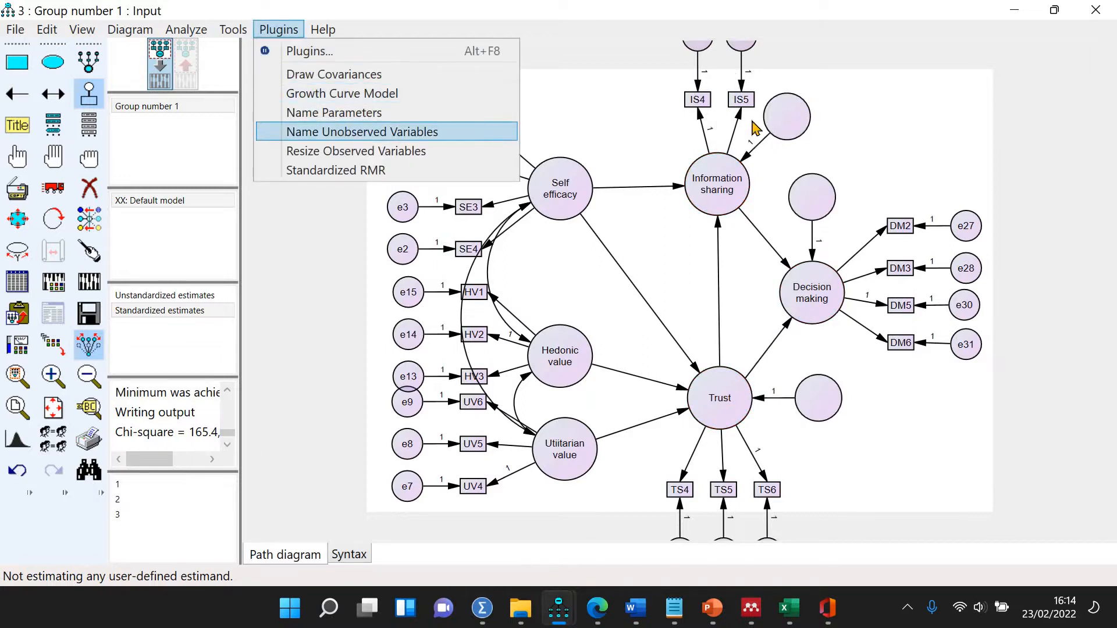
left_click(88, 313)
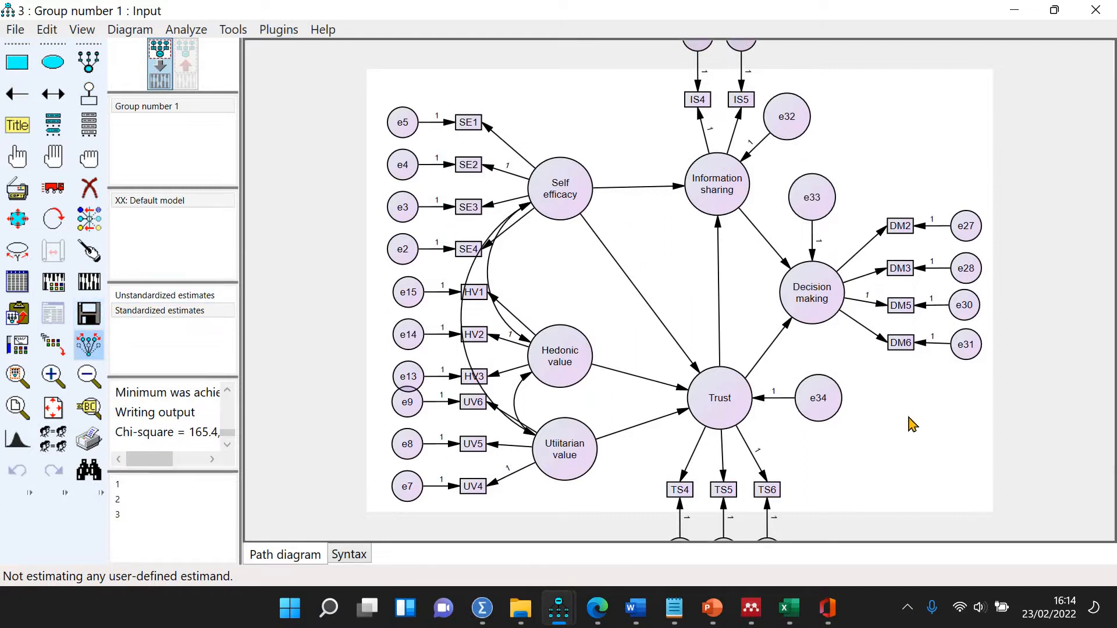
- Calculate the model estimates and display the standardized estimates on the path diagram
scroll(912, 425, "down", 4)
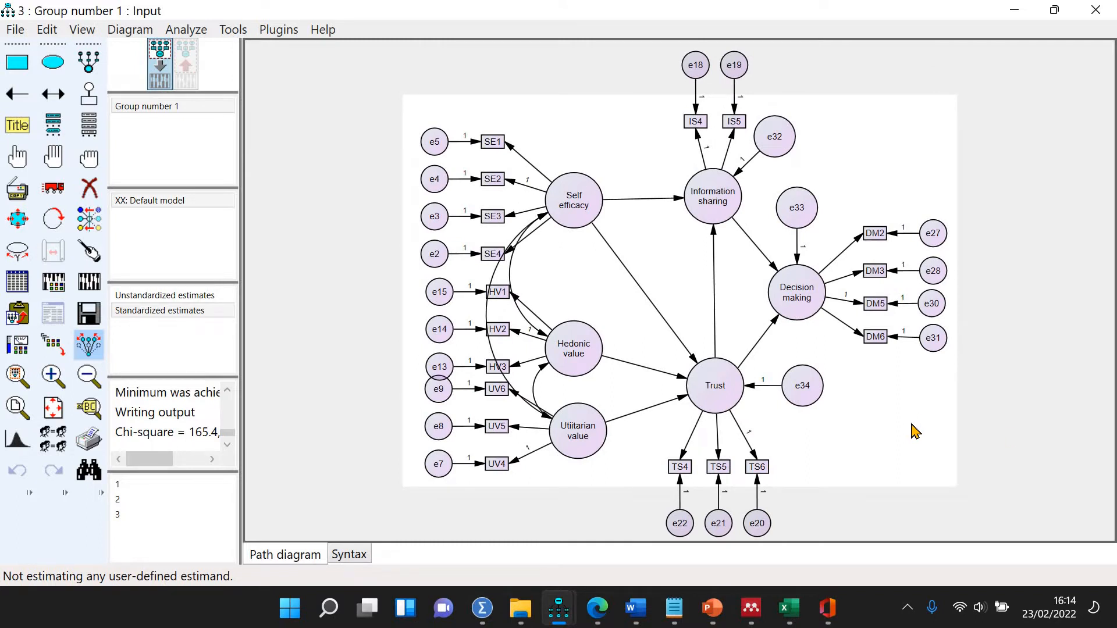
left_click(90, 282)
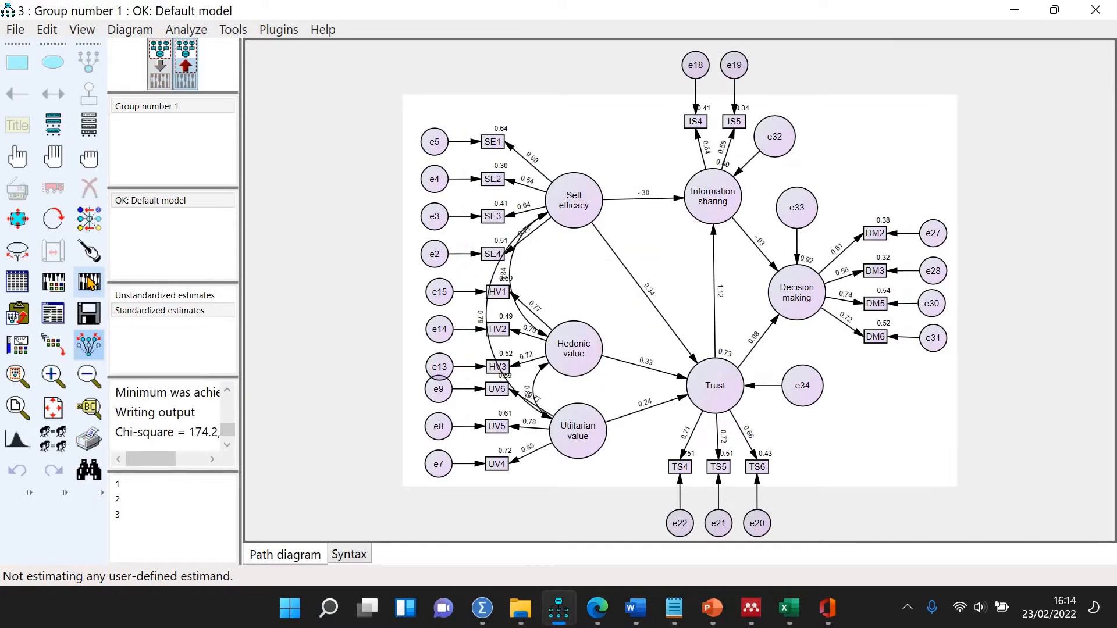
left_click(168, 318)
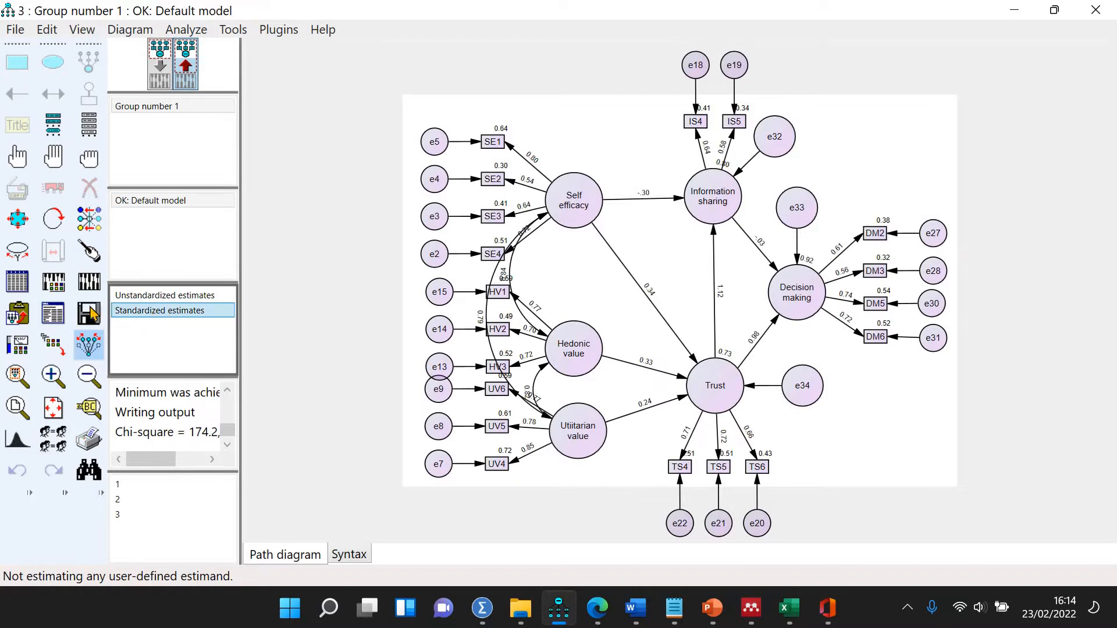
- Review the Model Fit summary and the Modification Indices covariances in the text output, and return to the path diagram
left_click(53, 314)
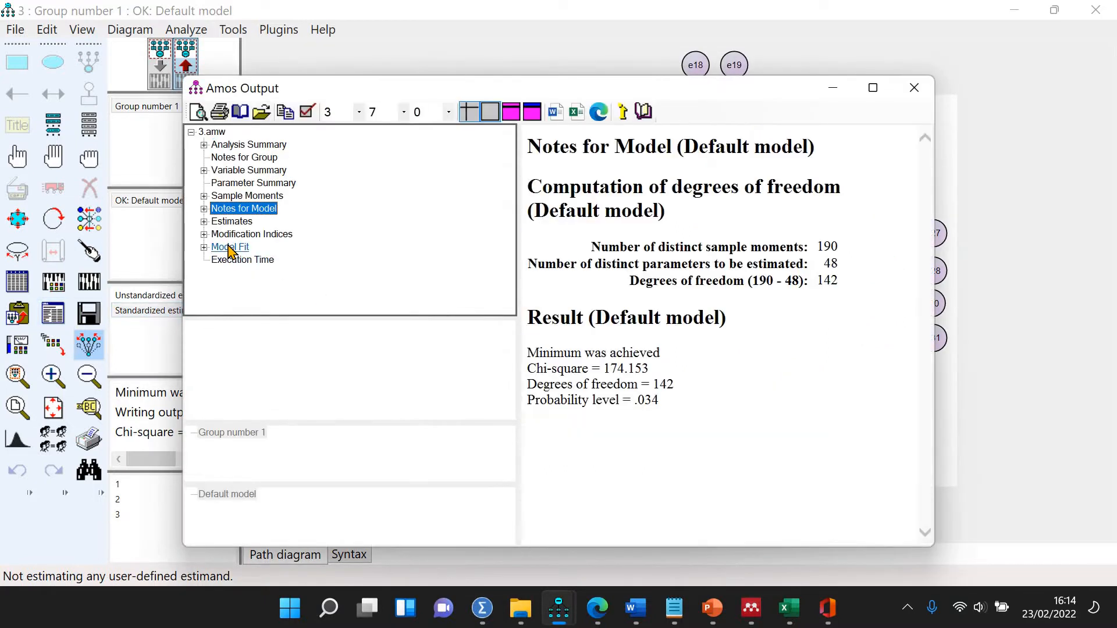
left_click(229, 247)
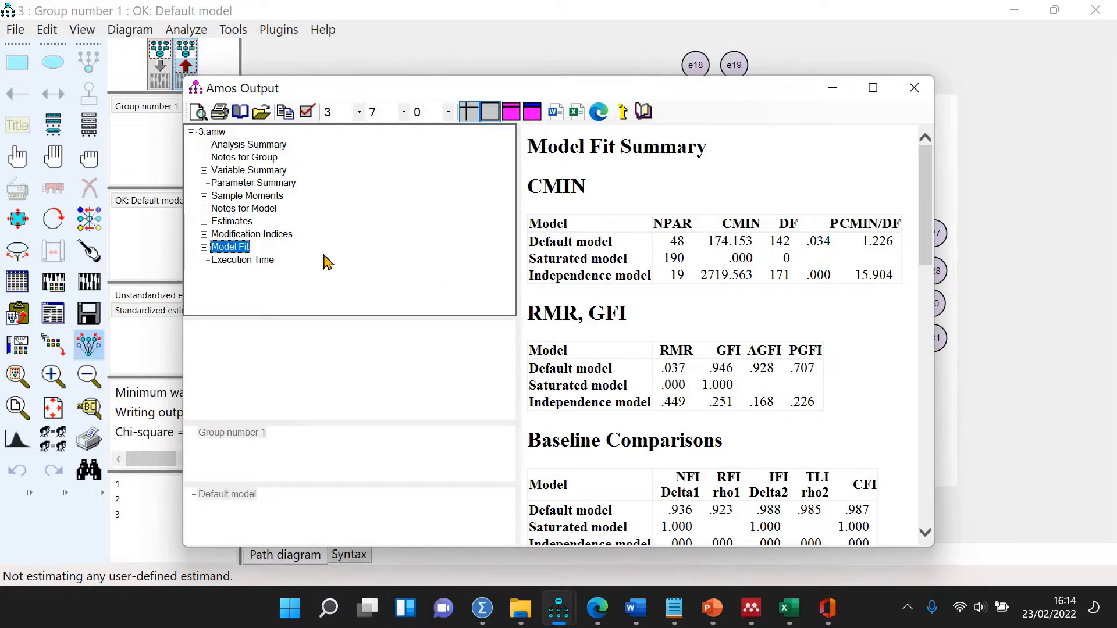
left_click(271, 235)
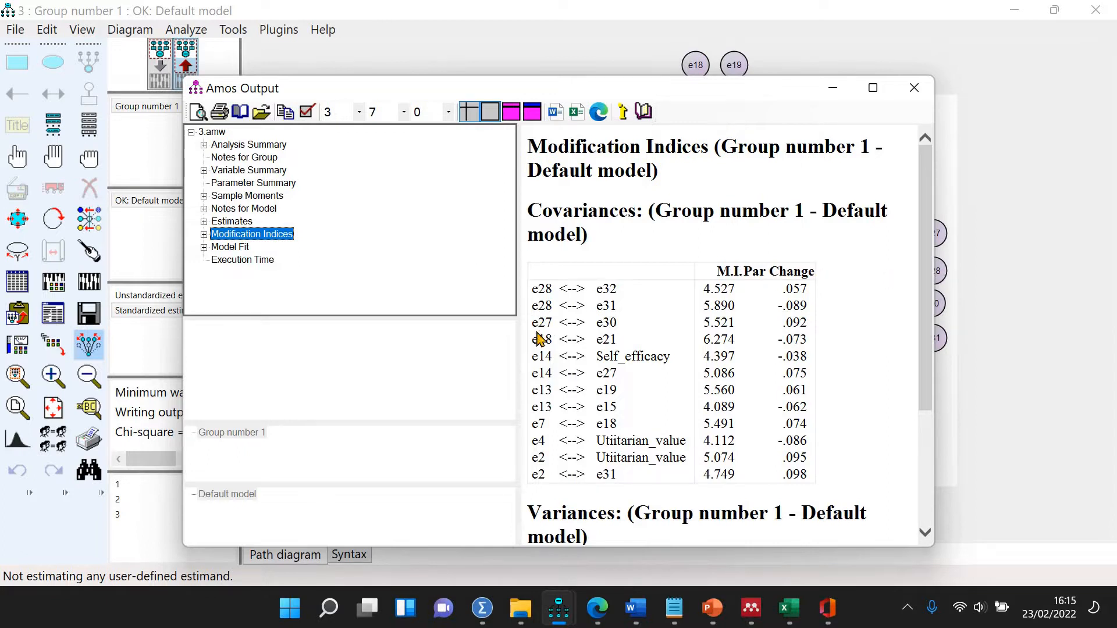
left_click_drag(510, 349, 433, 330)
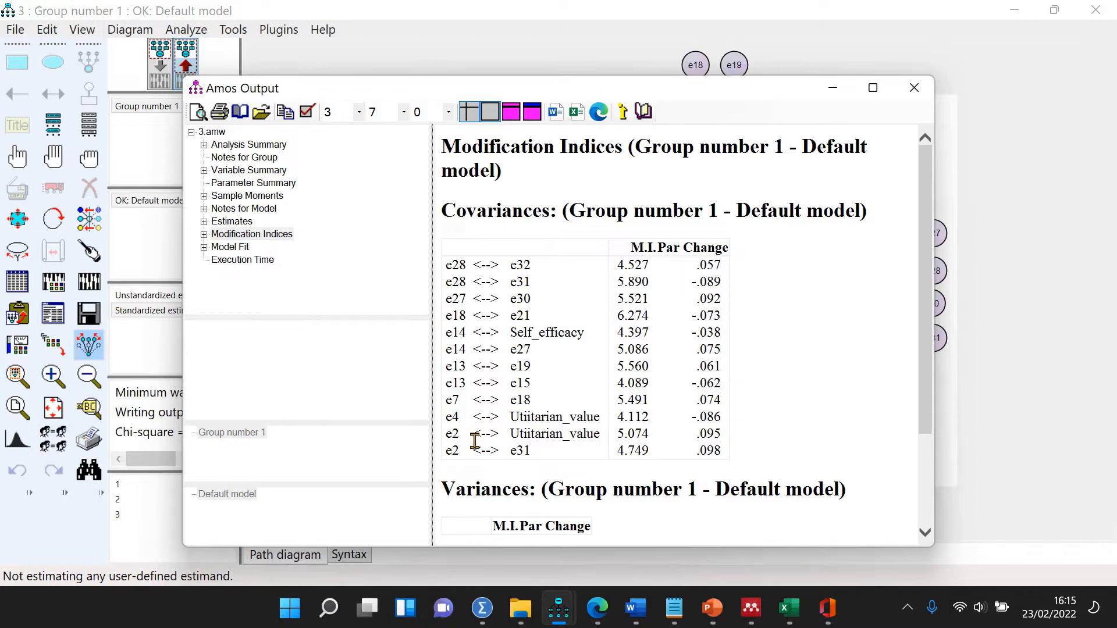
left_click(1030, 394)
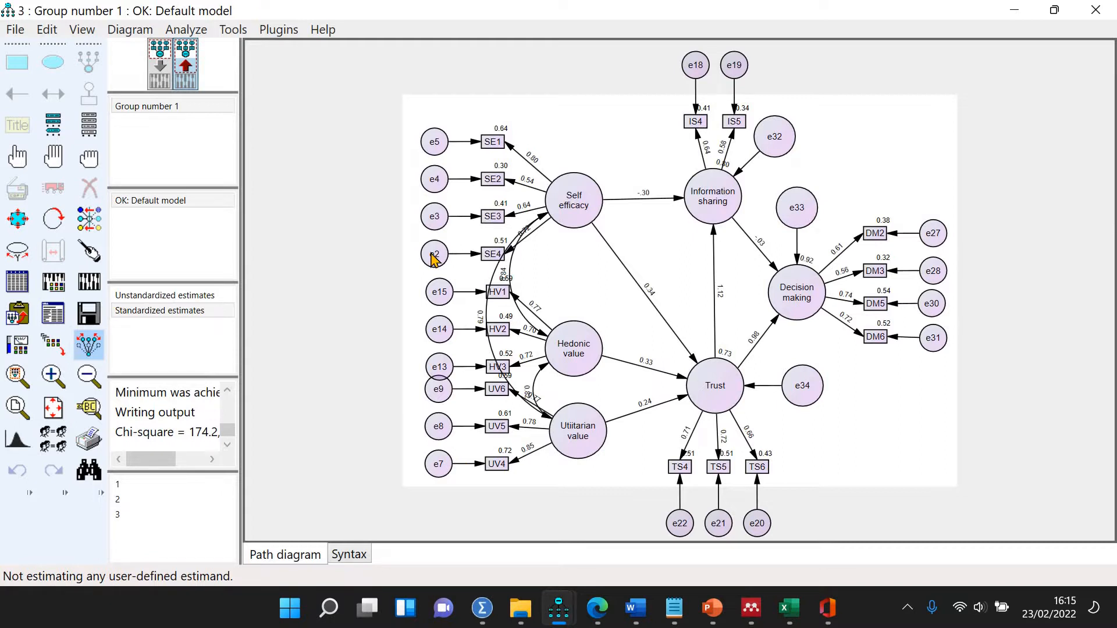
- Delete the indicator SE4 and its error term e2 from the Self efficacy construct
left_click(87, 194)
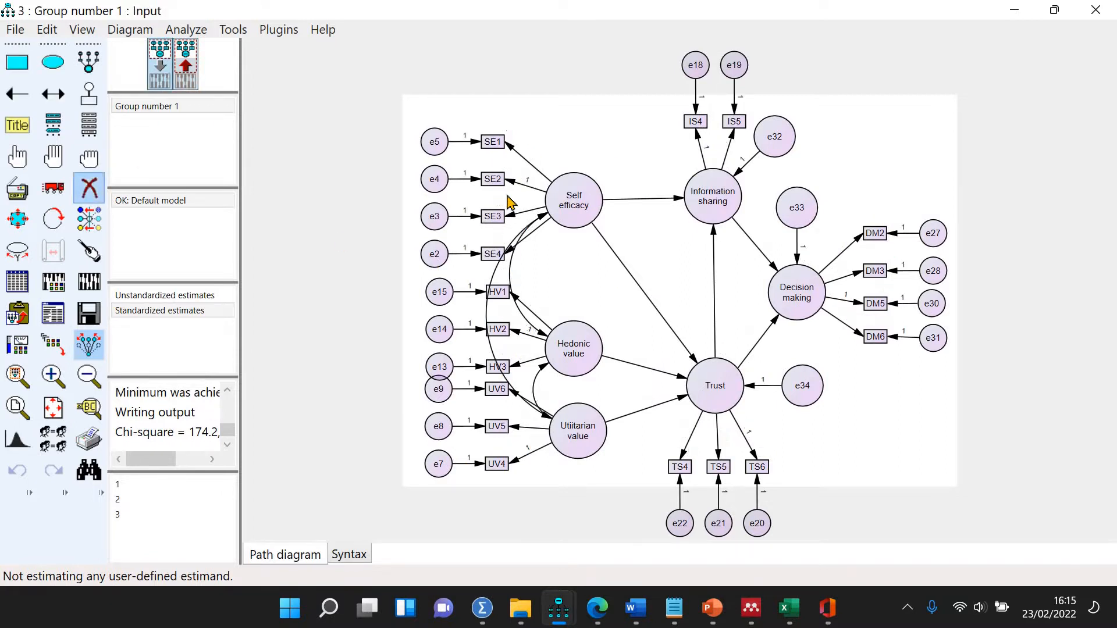
left_click(491, 256)
left_click(435, 254)
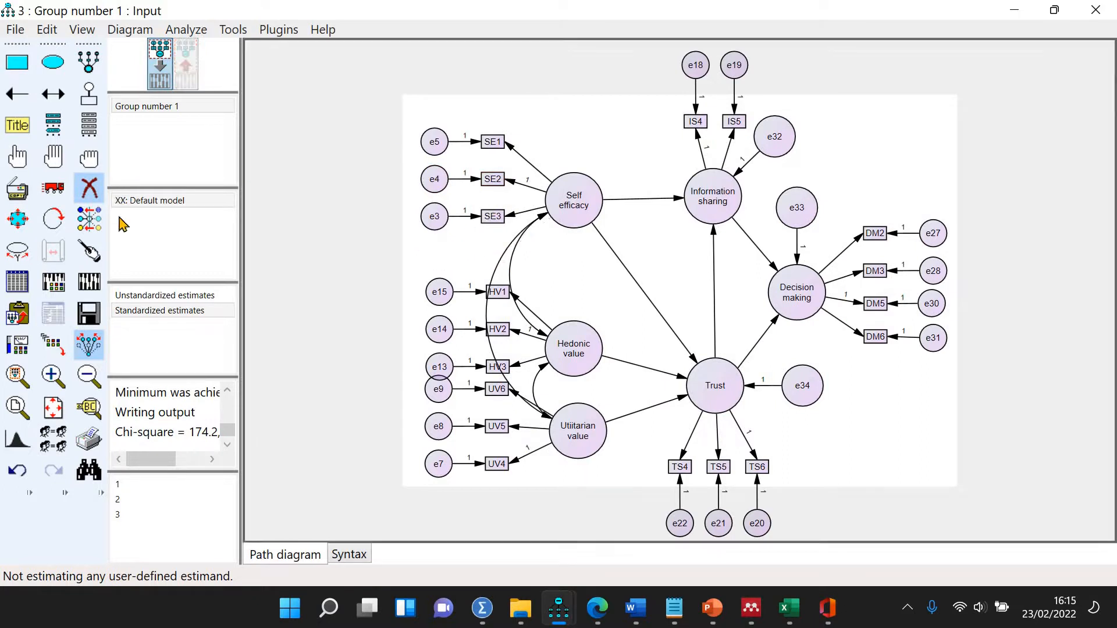
- Recalculate the estimates and review the Model Fit and Modification Indices output for the model without SE4
left_click(90, 283)
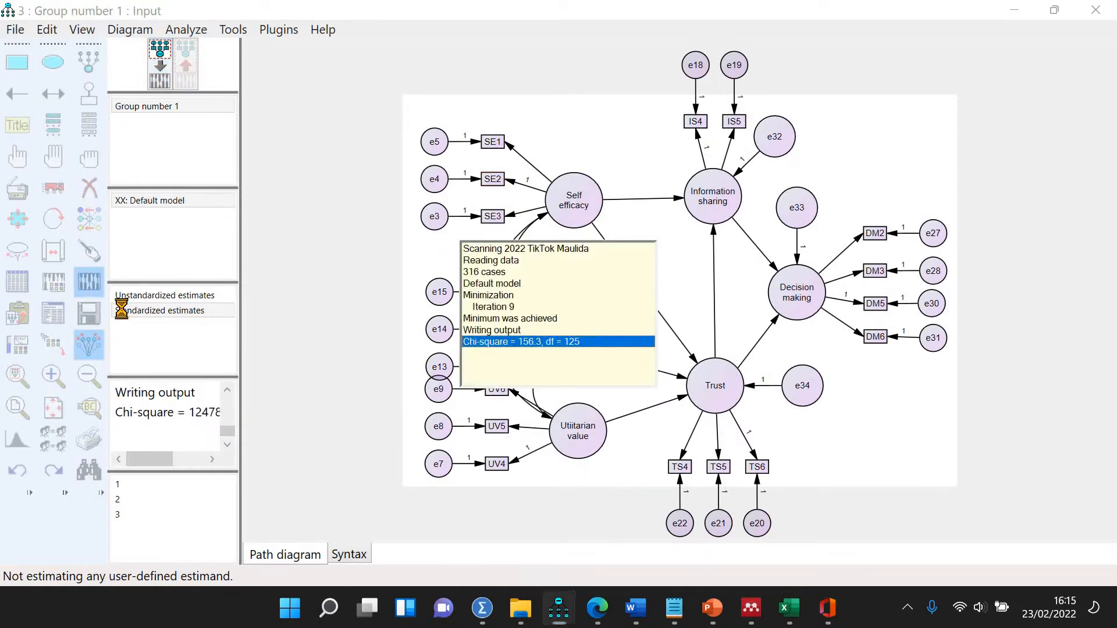
left_click(53, 312)
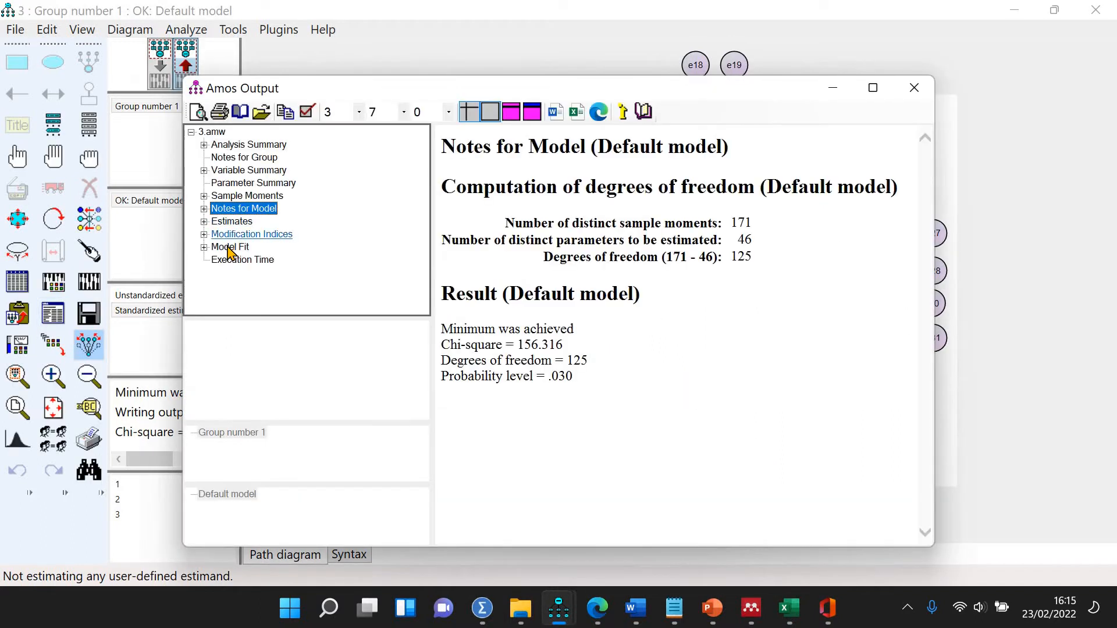
left_click(229, 247)
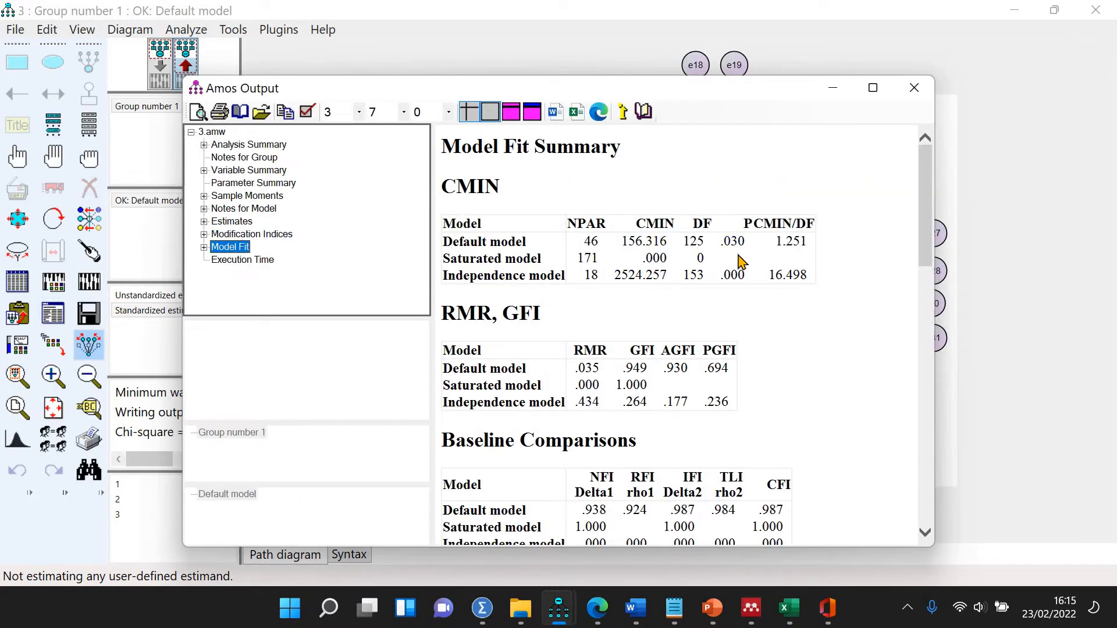
left_click(284, 234)
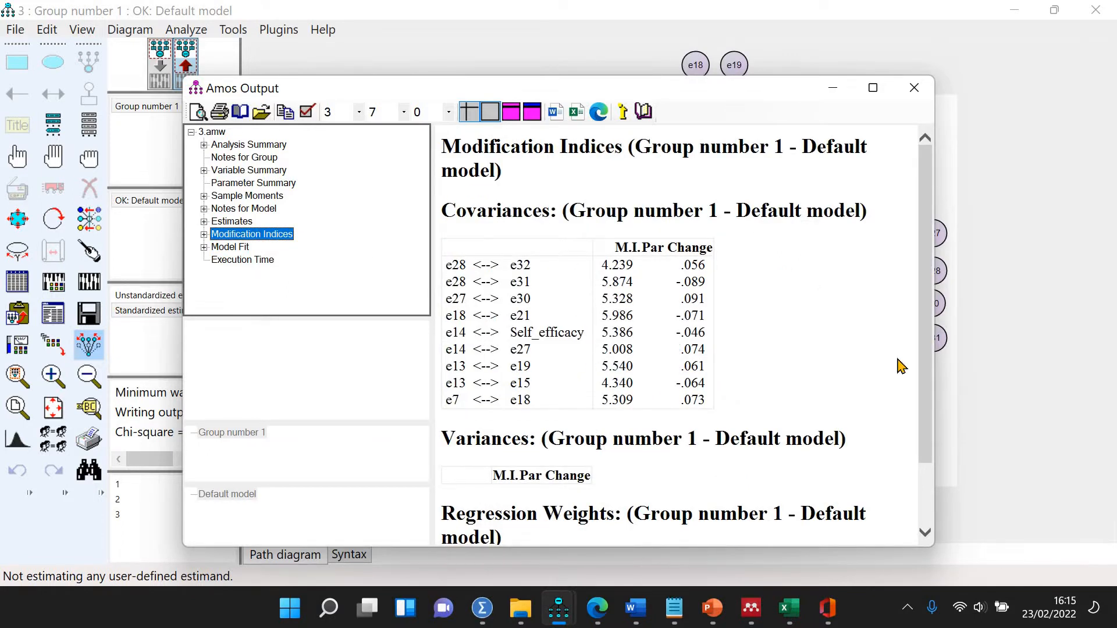
left_click(992, 364)
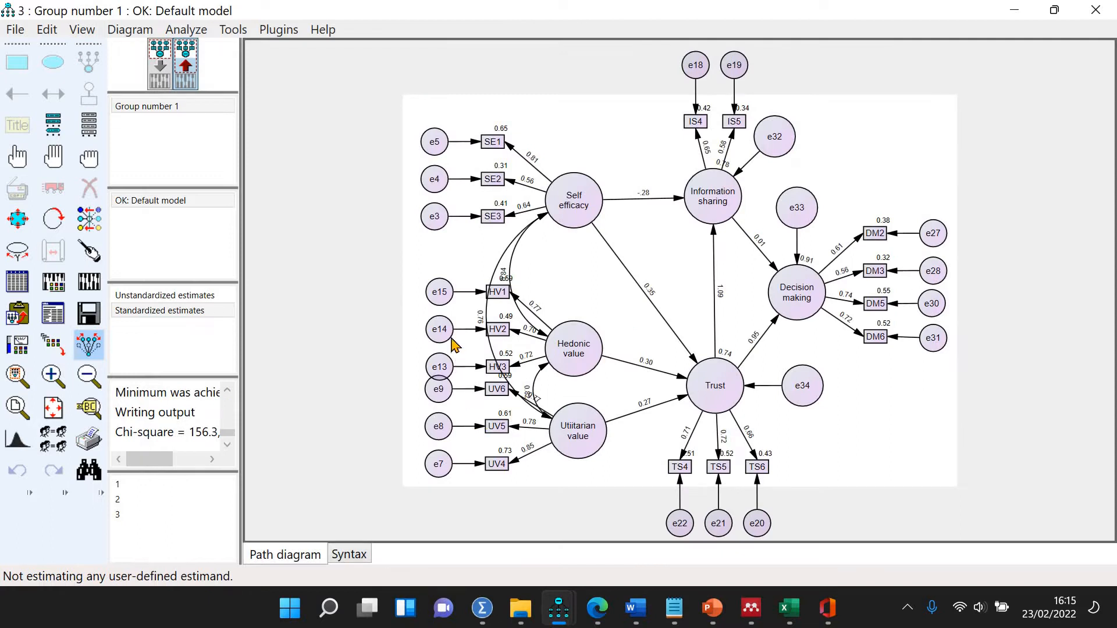
- Delete the indicator HV2 and its error term e14 from the Hedonic value construct
left_click(89, 187)
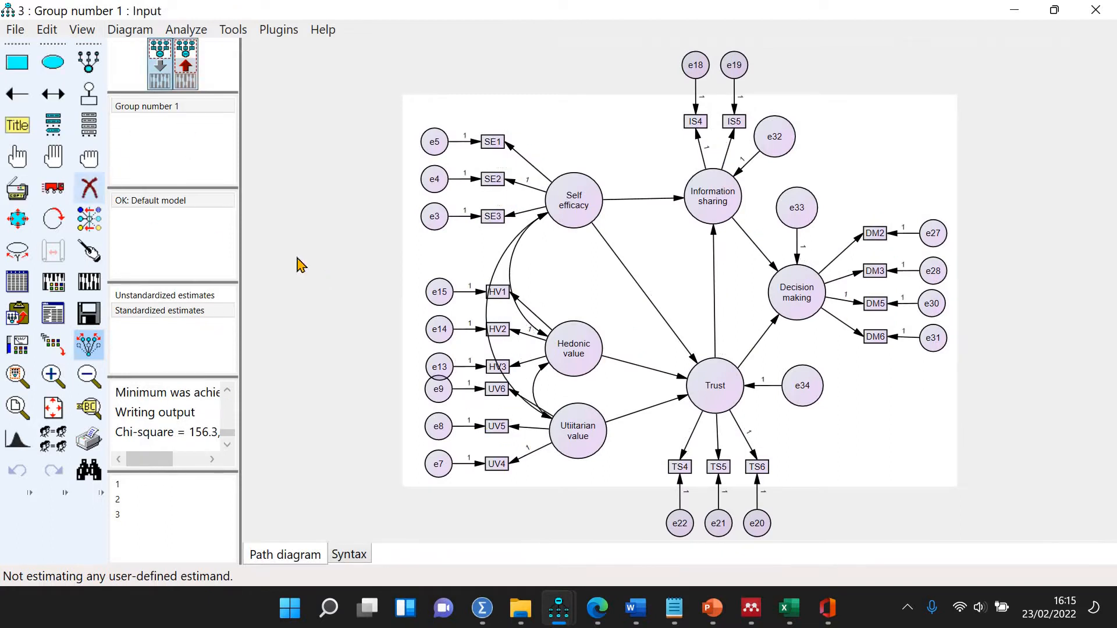
left_click(497, 329)
left_click(441, 330)
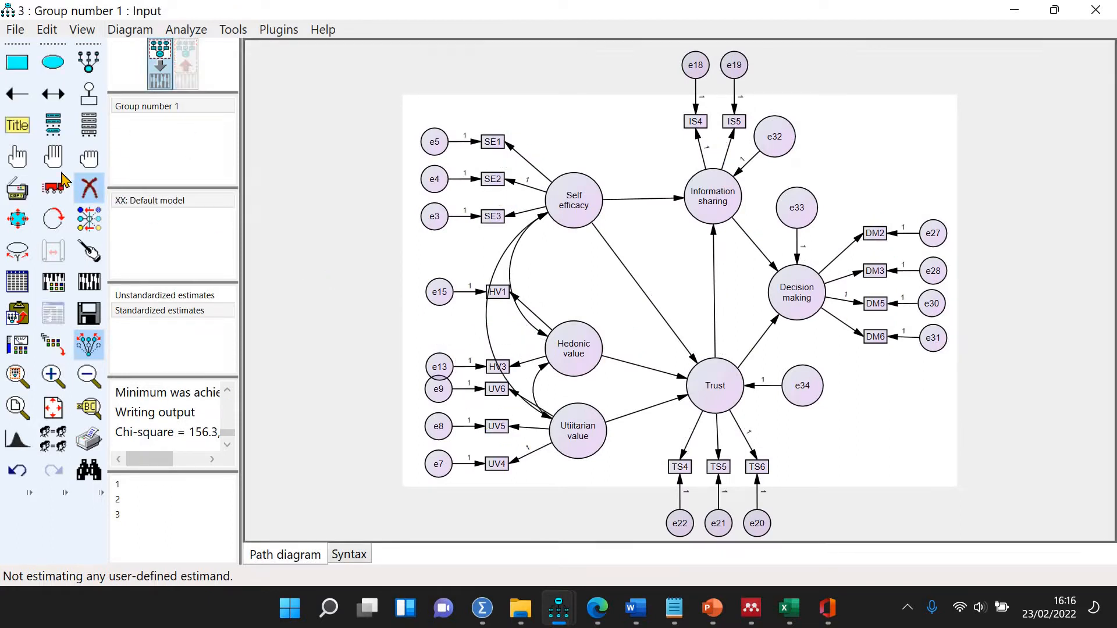
left_click(89, 188)
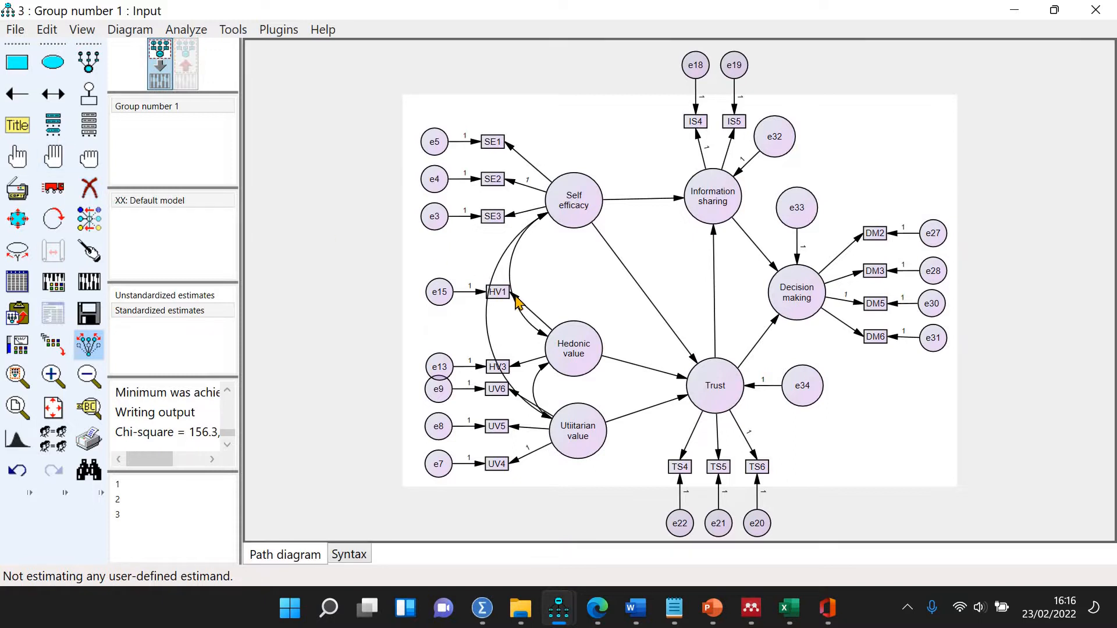
- Set the regression weight of the path from Hedonic value to HV1 to 1
key("ctrl+o")
left_click(882, 162)
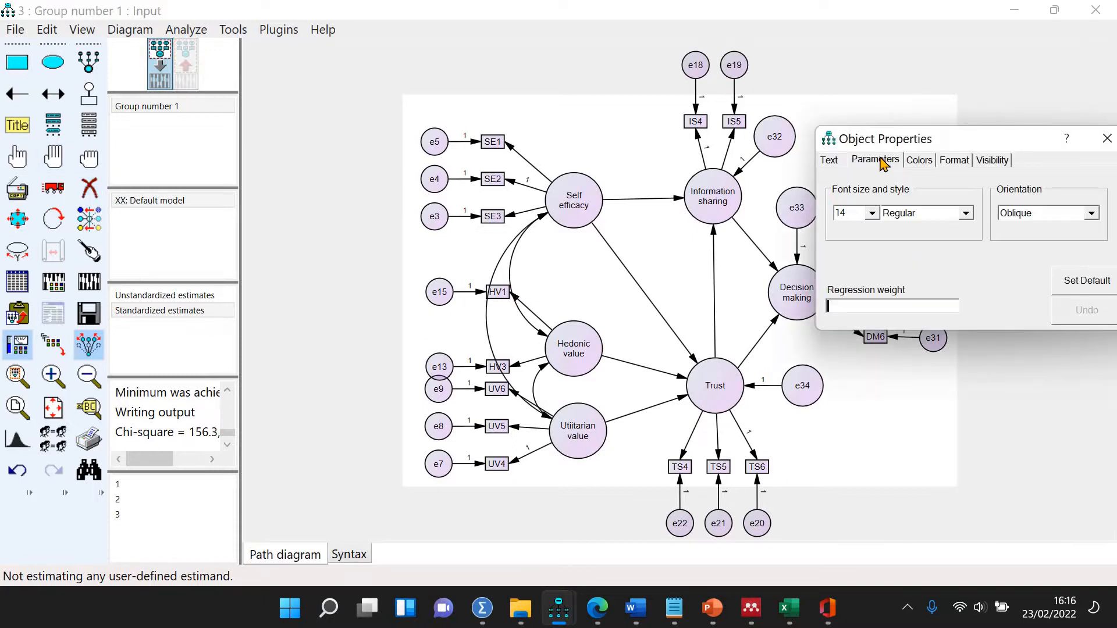
left_click(1107, 139)
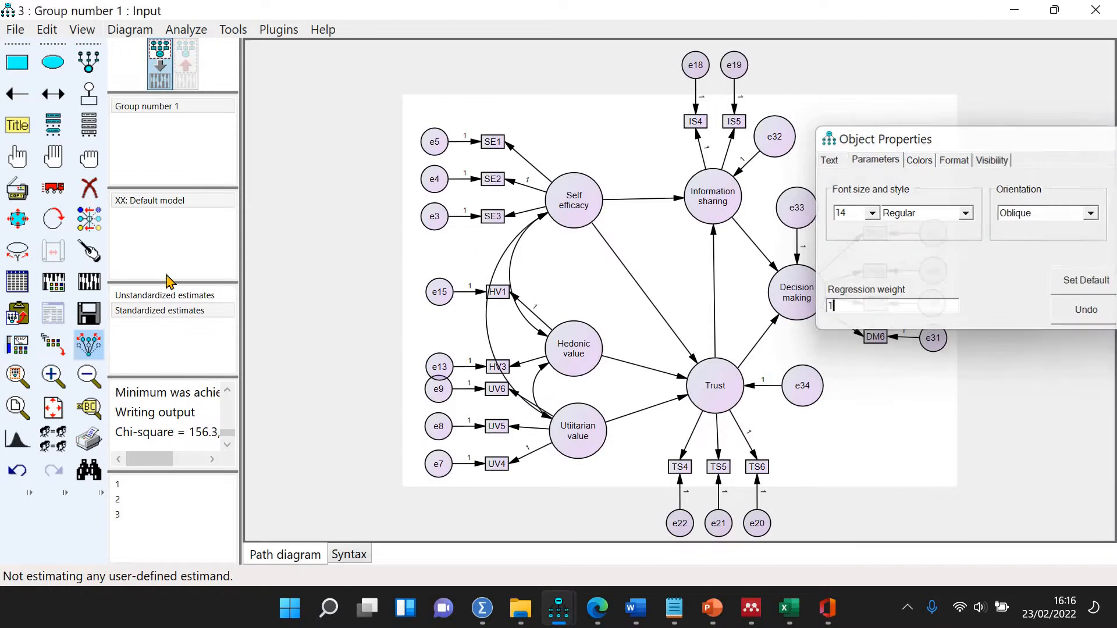
- Recalculate the estimates and review the Model Fit summary for the model without HV2
left_click(92, 287)
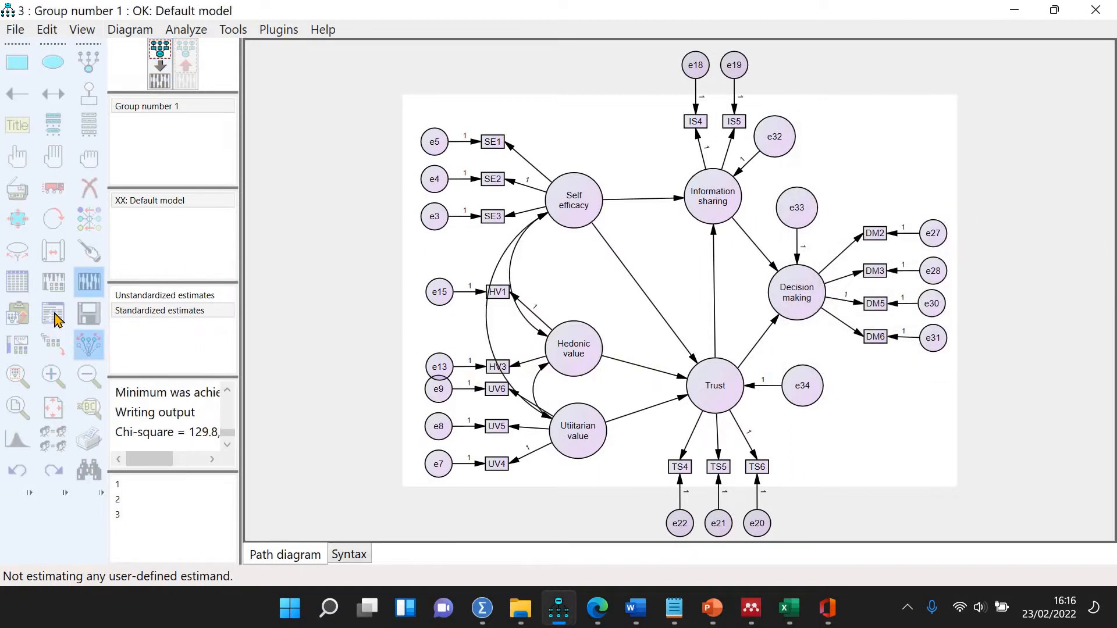
left_click(236, 247)
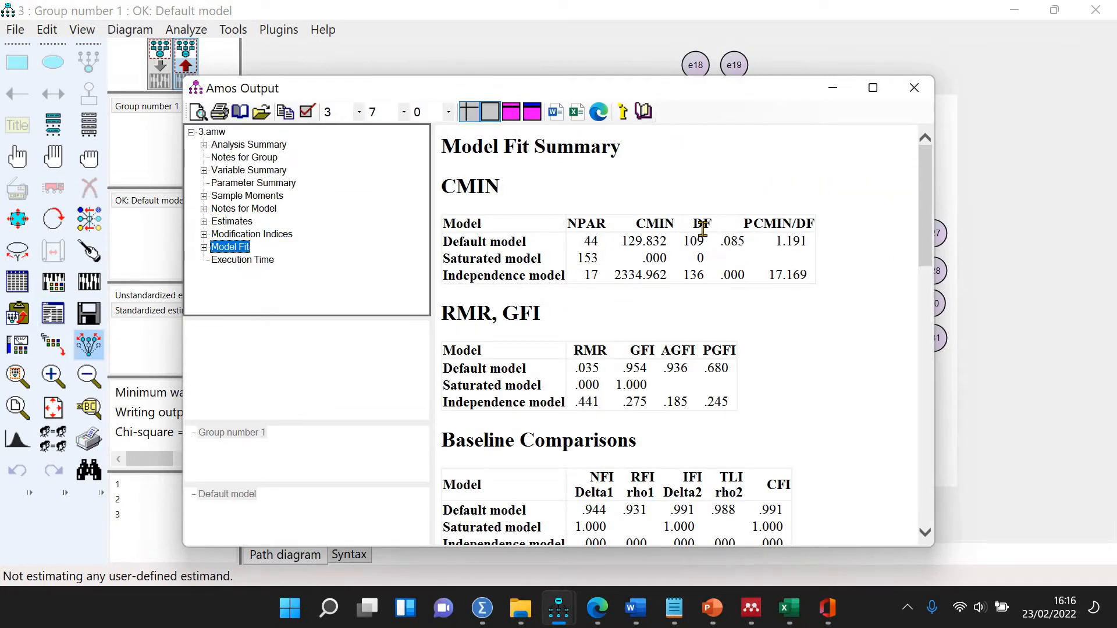
left_click(1021, 367)
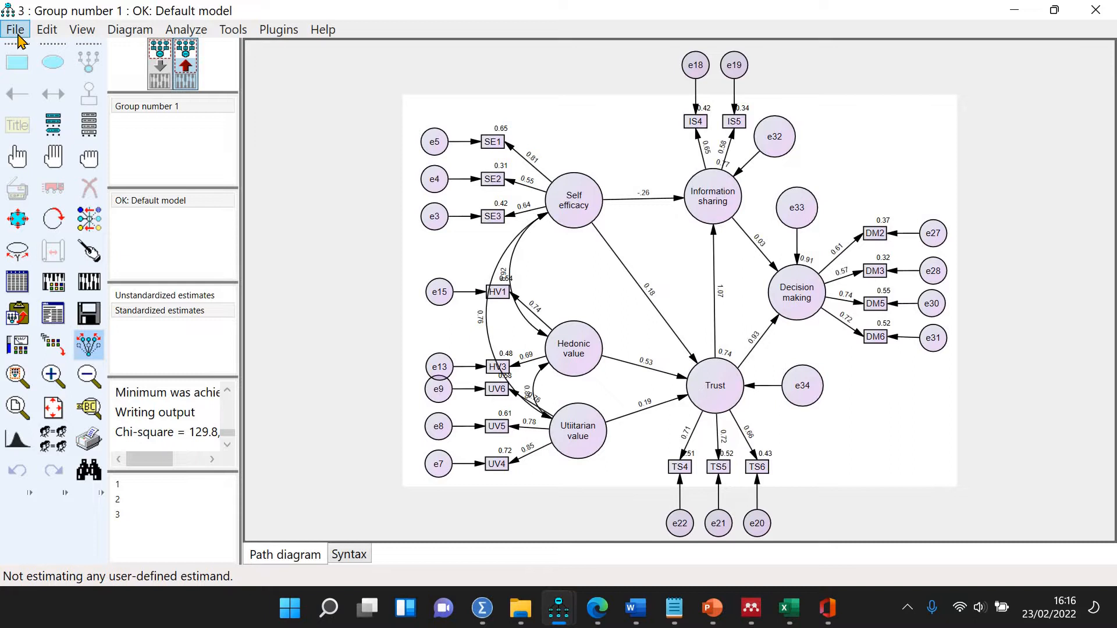
- Save the revised model under the new file name 4 in the 2022 TikTok Maulida folder
left_click(16, 30)
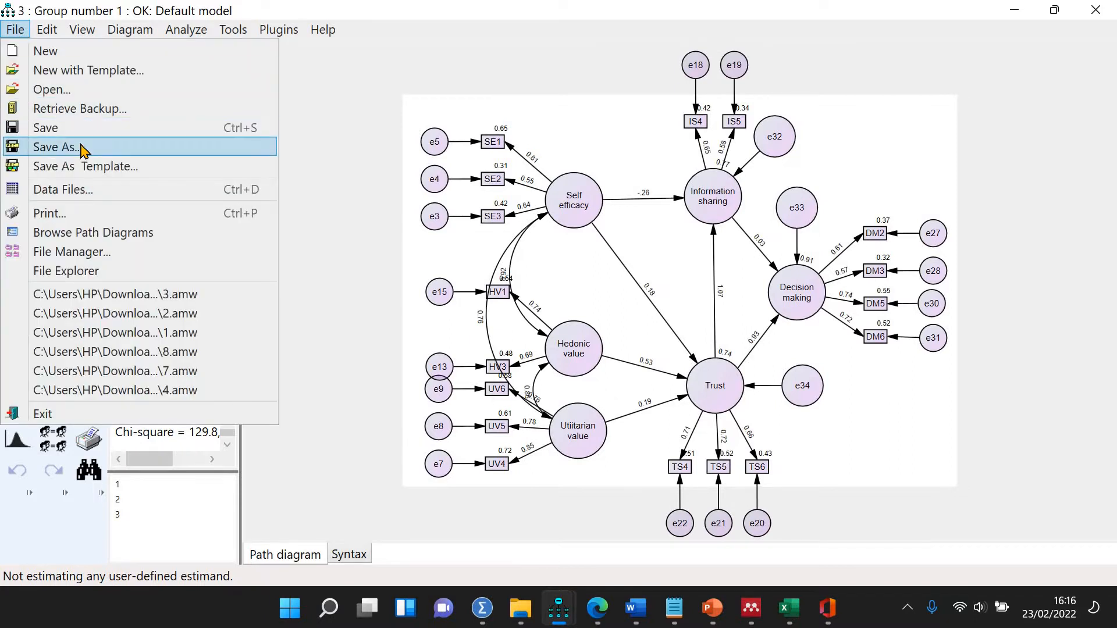
left_click(83, 149)
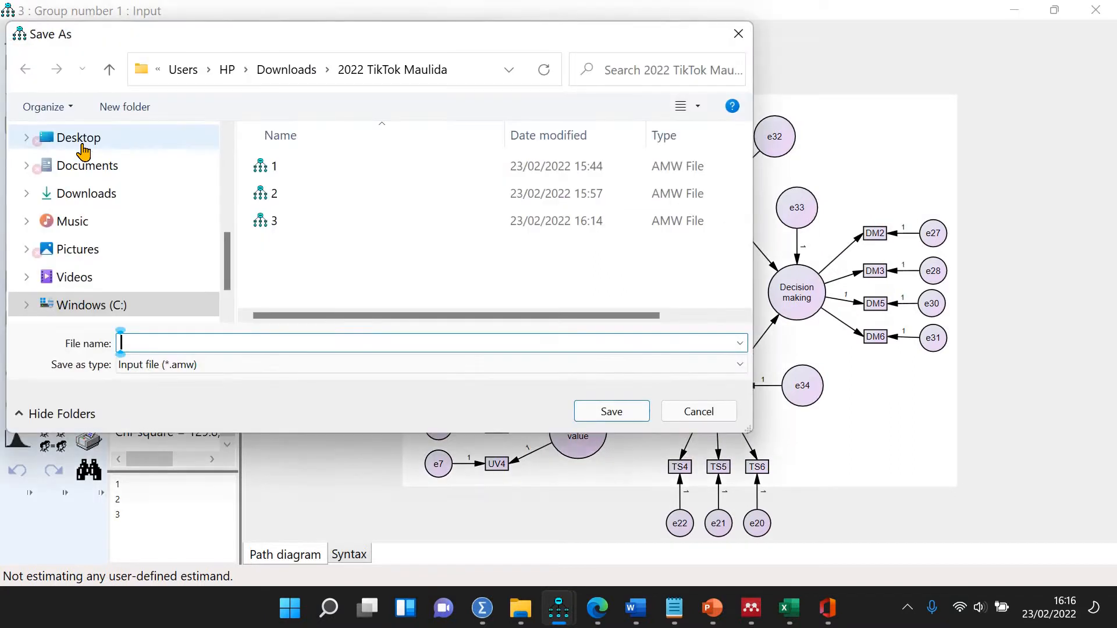
type("4")
left_click(614, 413)
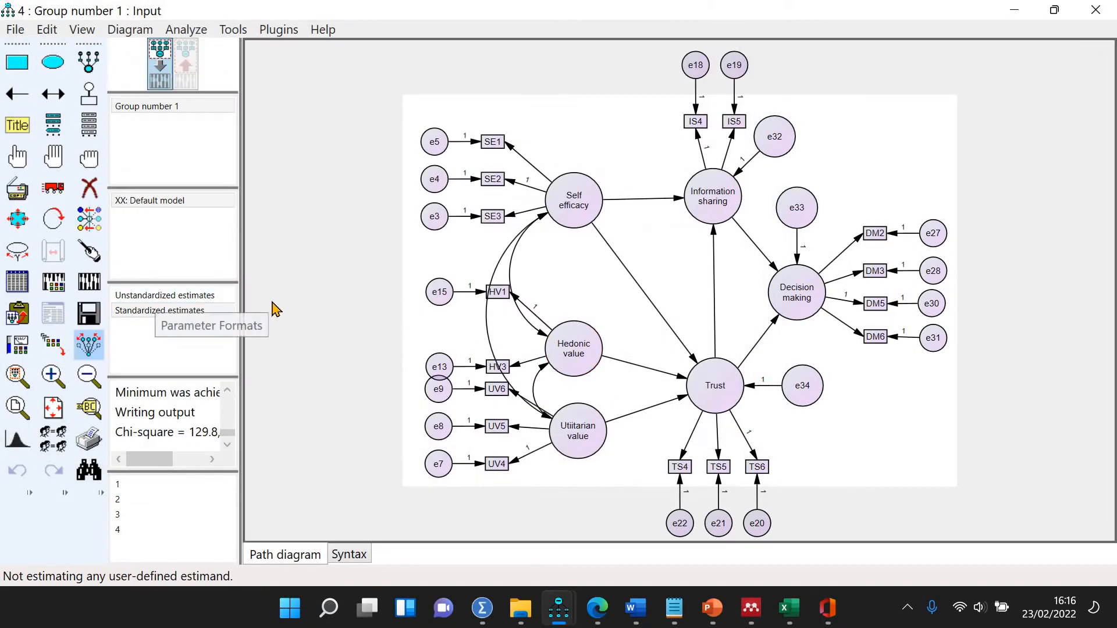
- Move the Hedonic value and Utiitarian value constructs, together with their indicators and error terms, upward to close the gaps in the diagram
left_click(53, 187)
left_click_drag(574, 339, 570, 297)
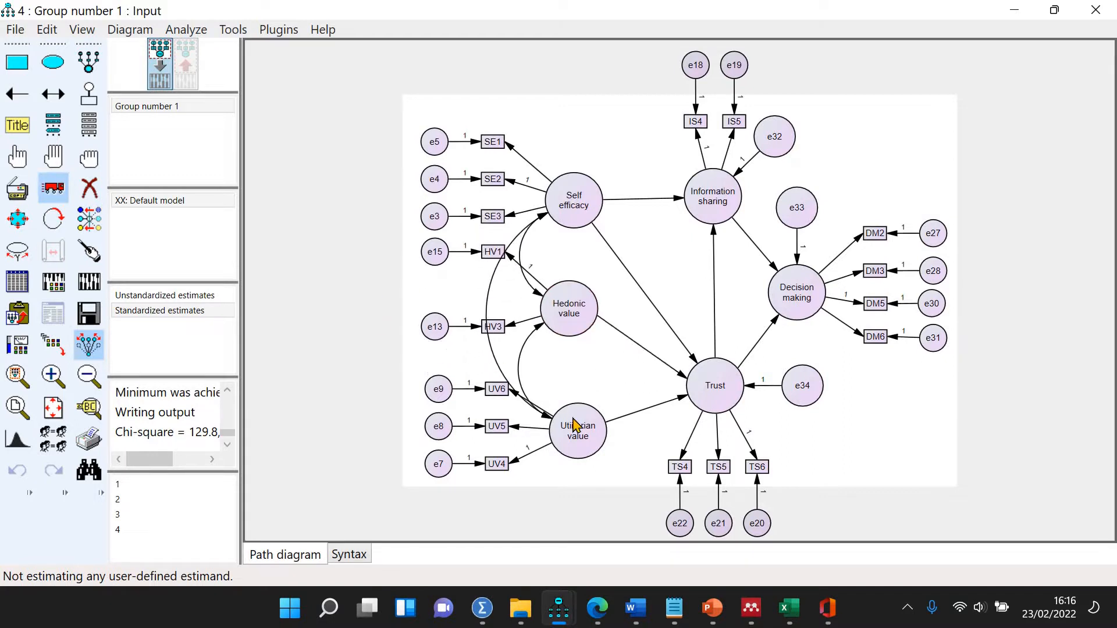
left_click_drag(570, 406, 570, 382)
- Save the rearranged layout while opening model 3, and return to model 4
left_click(135, 516)
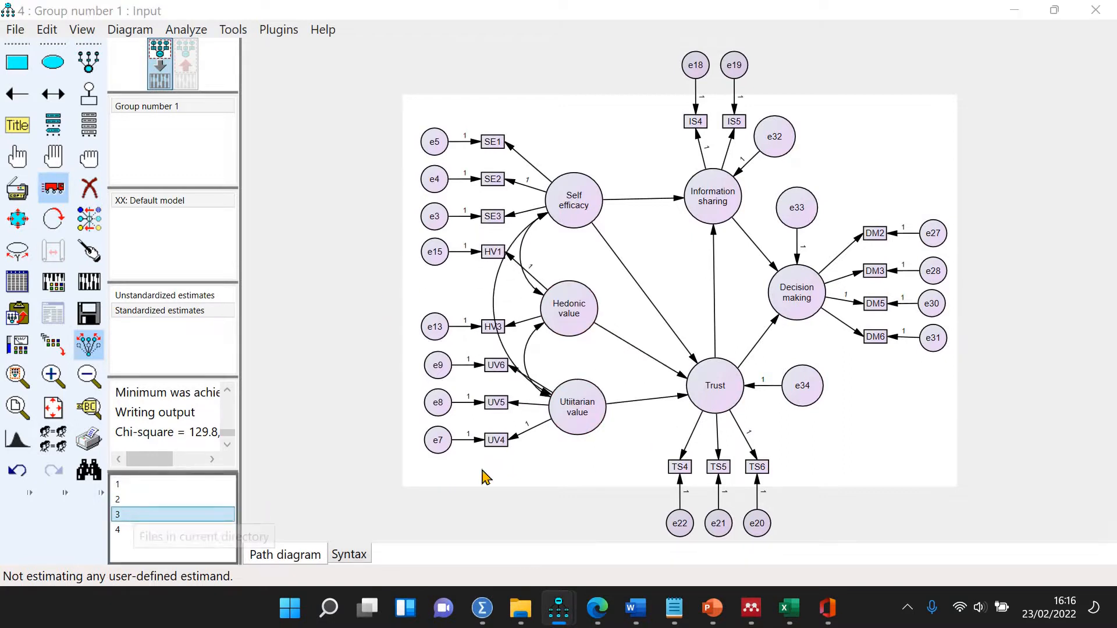
left_click(543, 372)
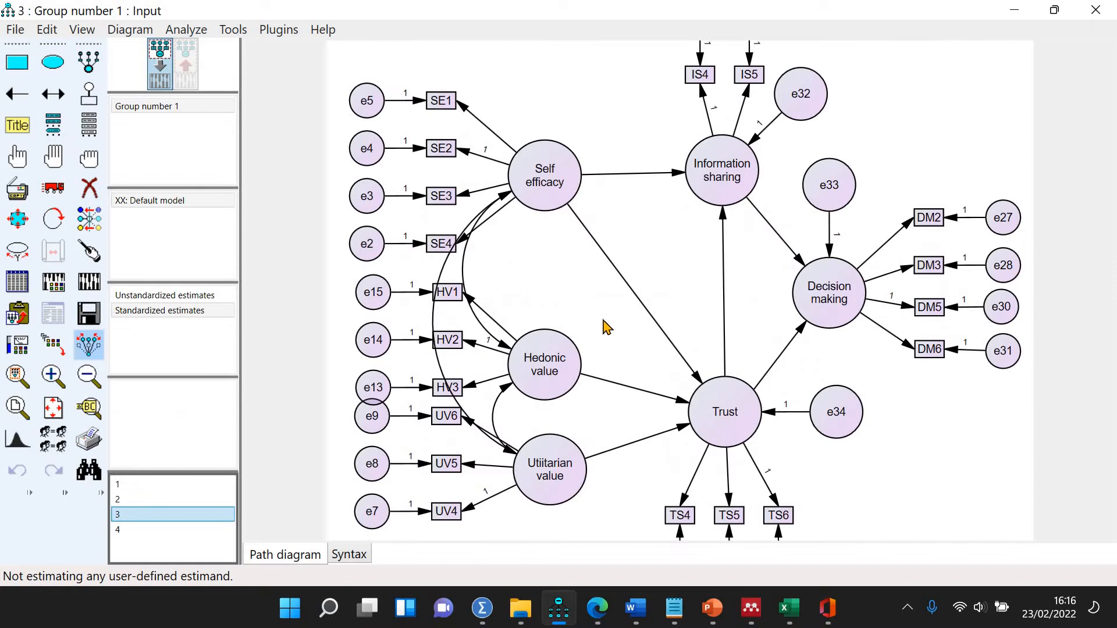
left_click(131, 530)
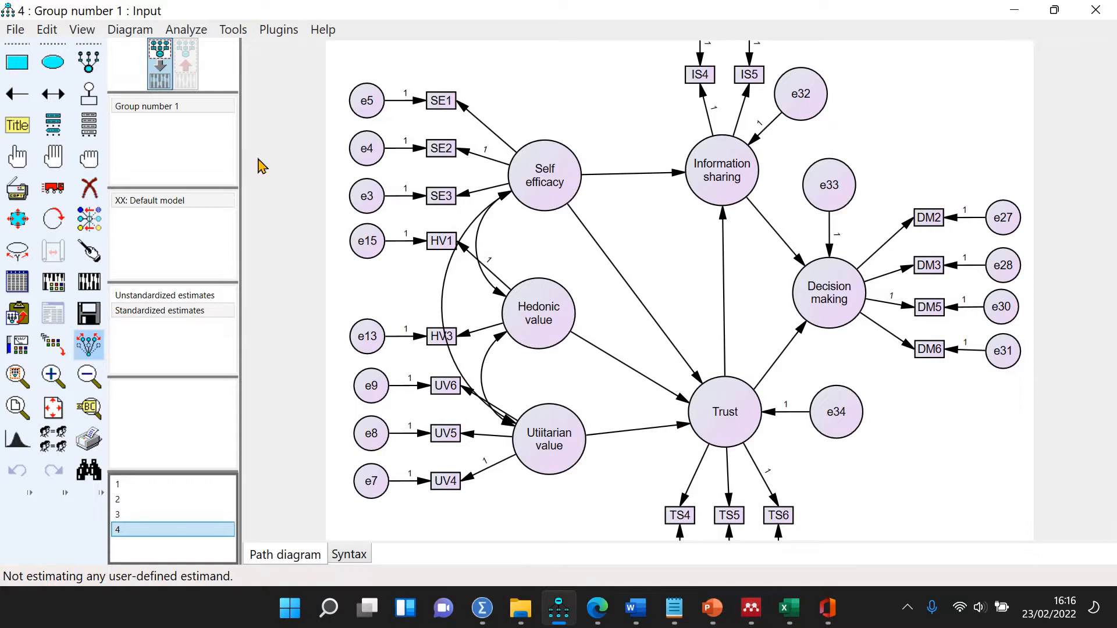
- Calculate the estimates for model 4 and review its Model Fit summary in the output
left_click(89, 281)
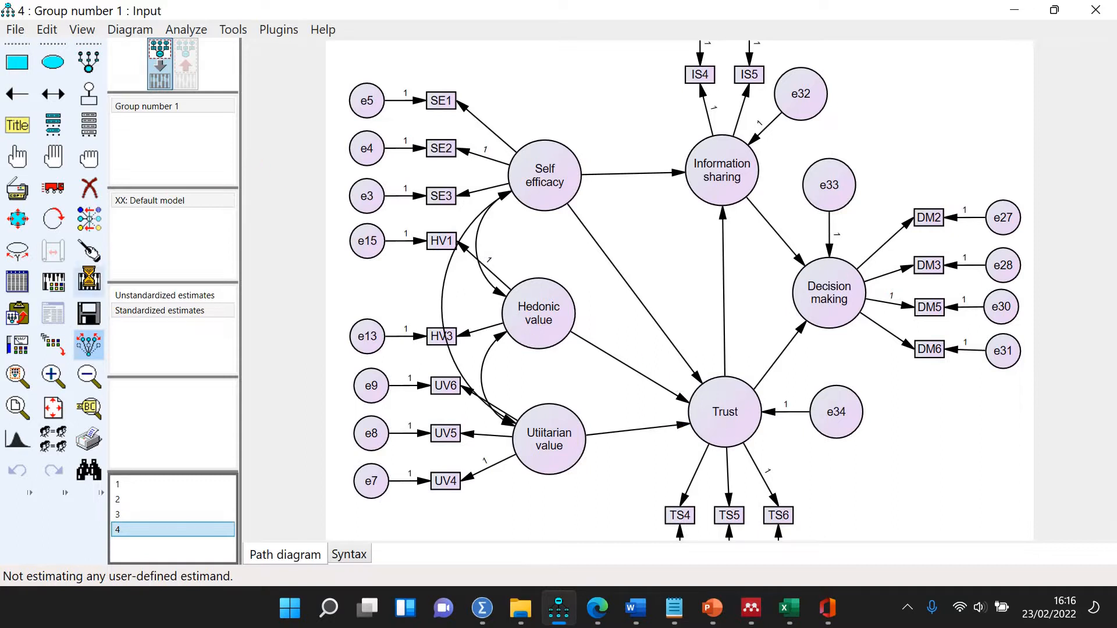
left_click(187, 72)
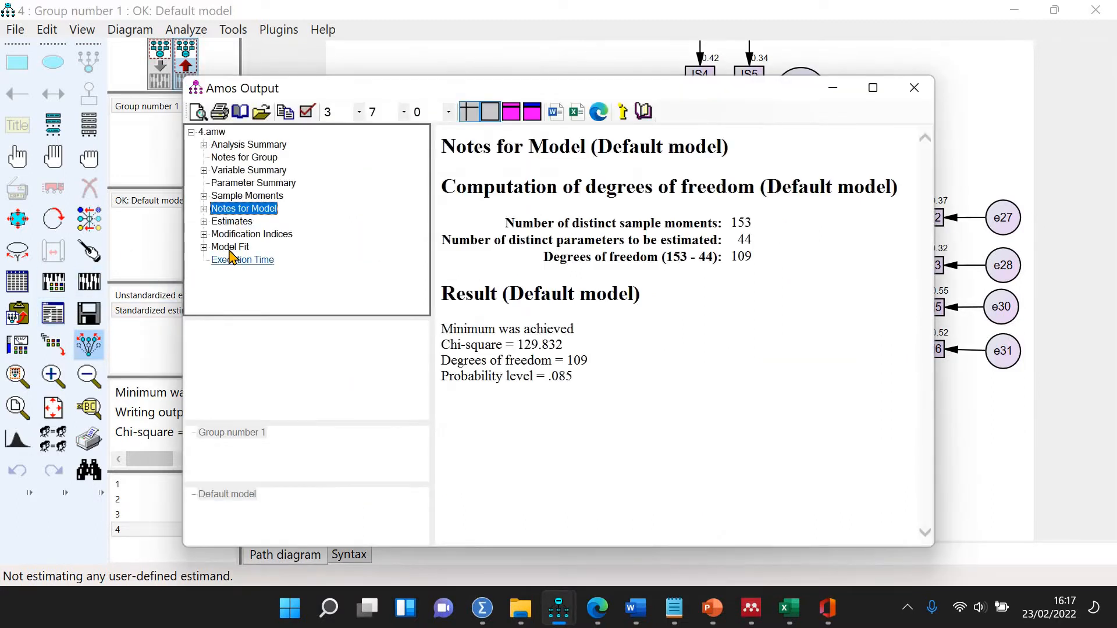
left_click(230, 248)
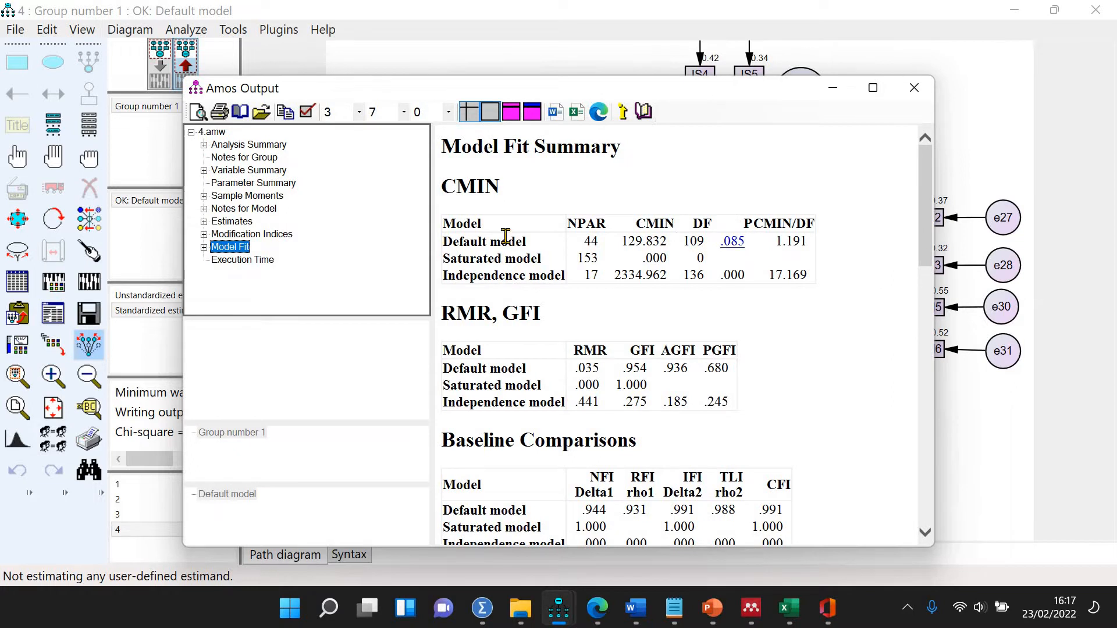
- Widen the output window and examine the regression weights, critical ratios and P values in the Estimates output
left_click(232, 222)
left_click_drag(935, 378, 1035, 377)
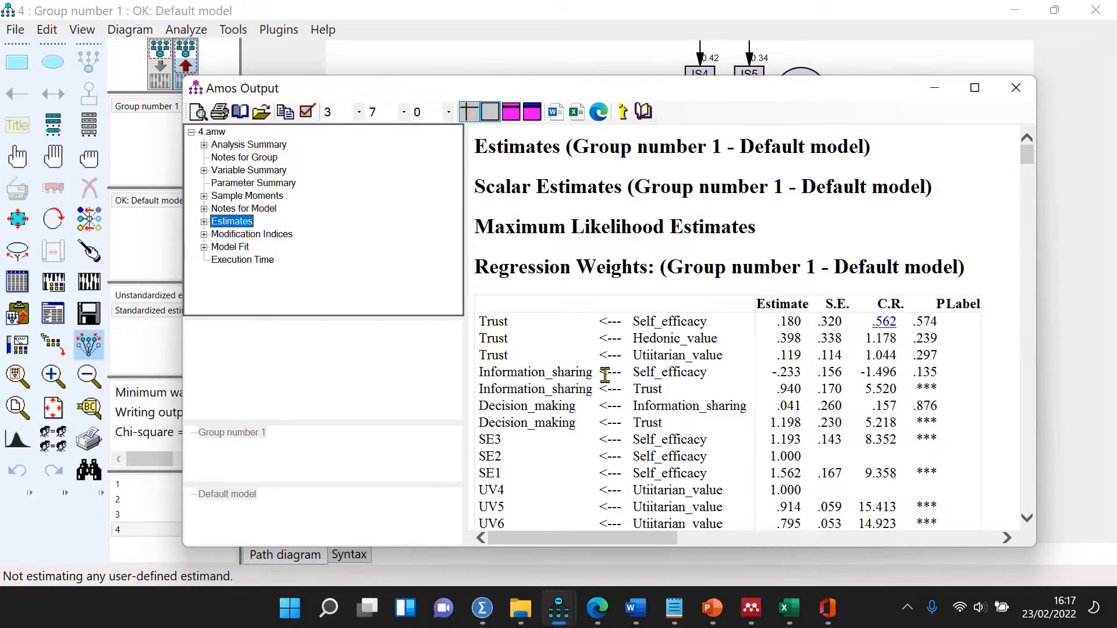
scroll(596, 411, "down", 3)
scroll(569, 412, "up", 3)
scroll(564, 407, "down", 5)
scroll(564, 407, "up", 4)
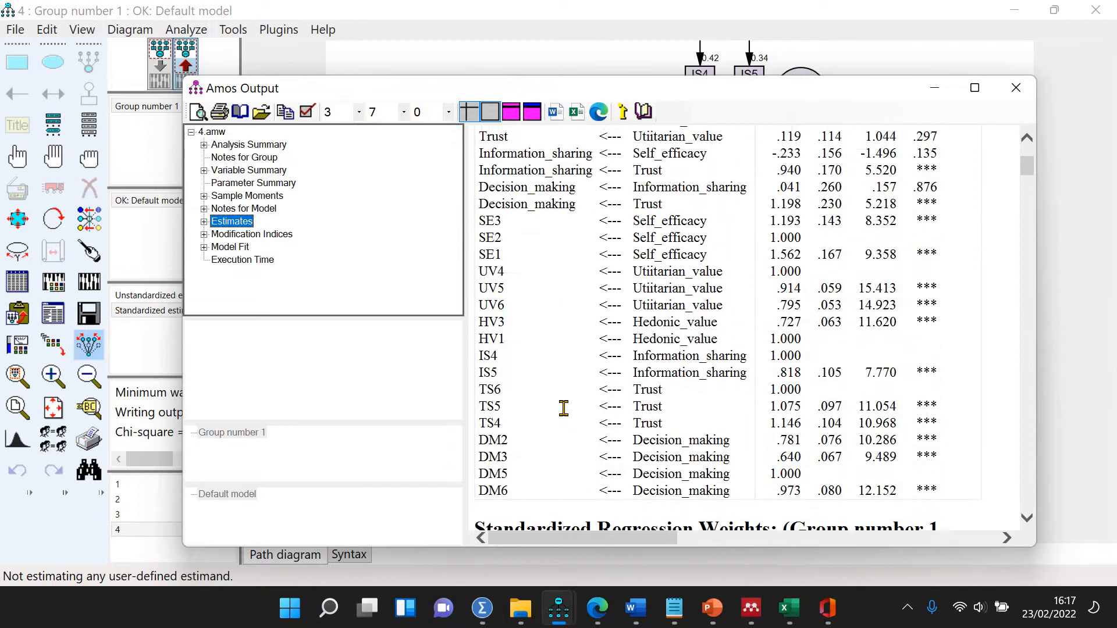
- Return to the path diagram and inspect the standardized estimates on its paths
left_click(1080, 409)
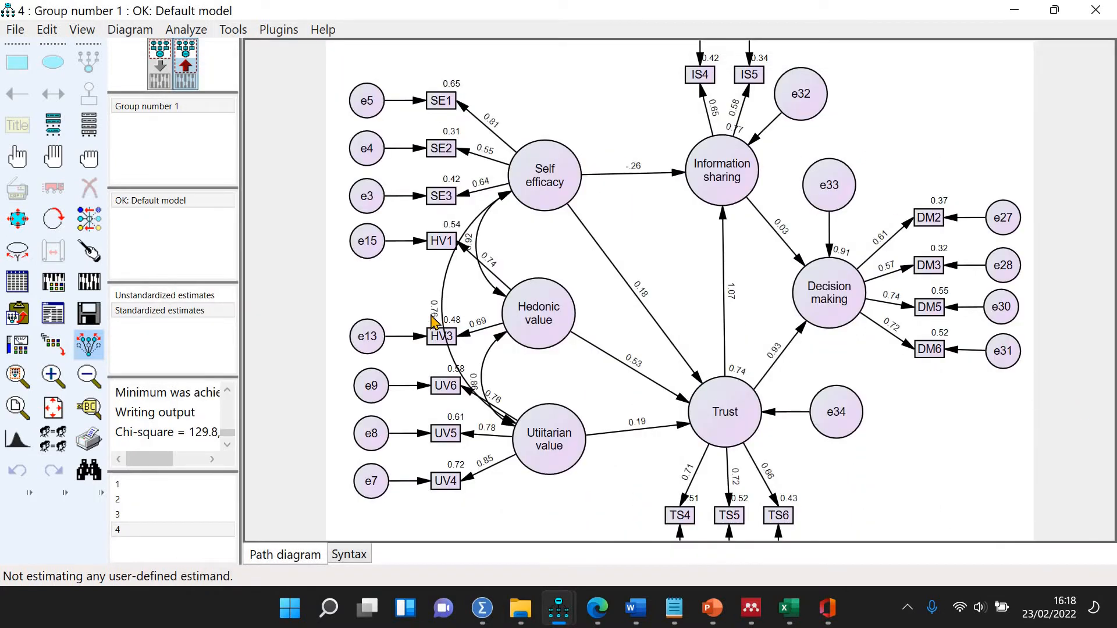
scroll(930, 382, "down", 2)
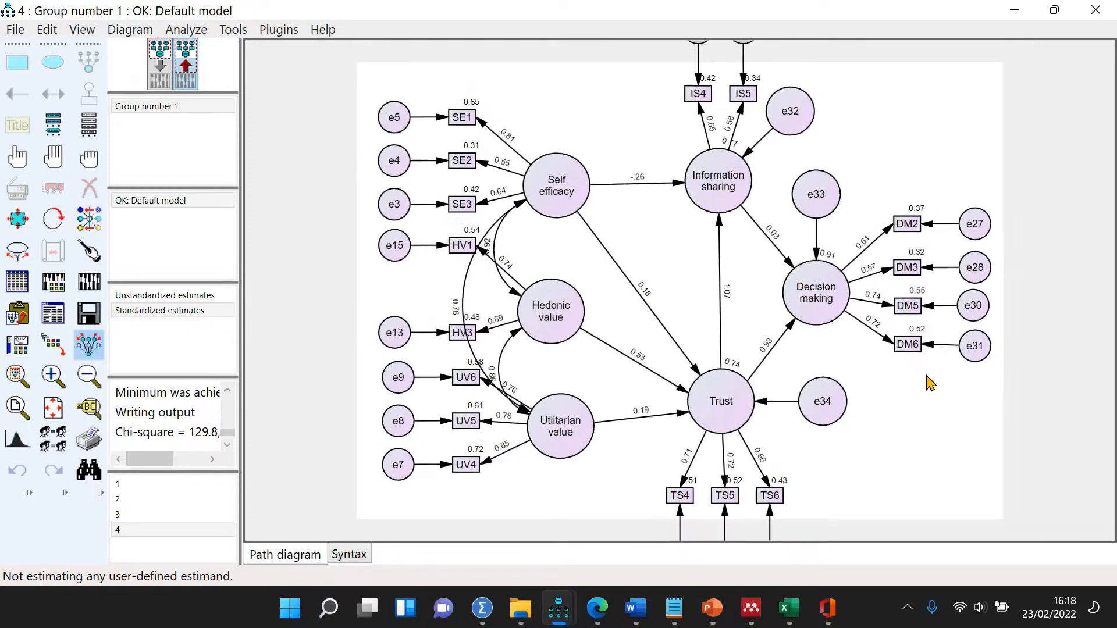
scroll(930, 382, "down", 2)
scroll(930, 383, "up", 3)
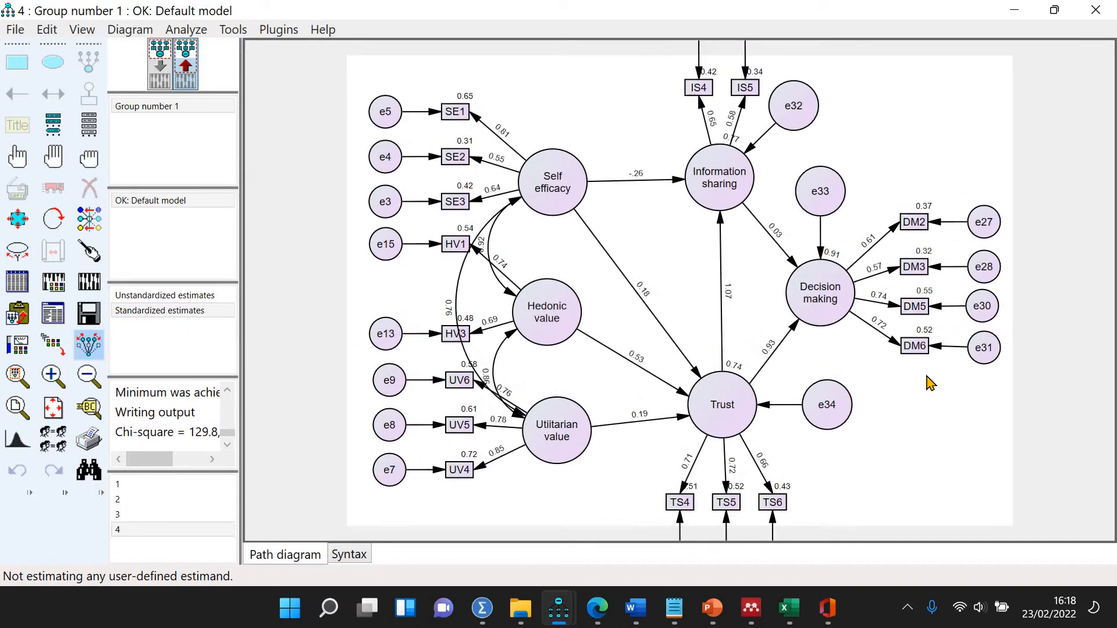
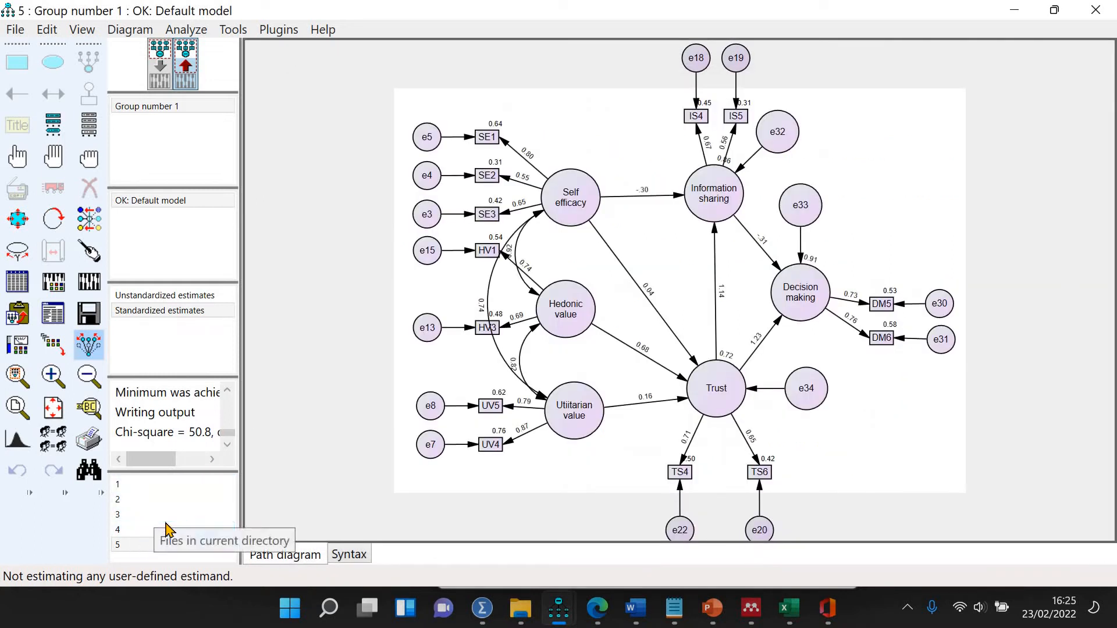
- Reload model 5 without saving the current changes and calculate its estimates
left_click(133, 545)
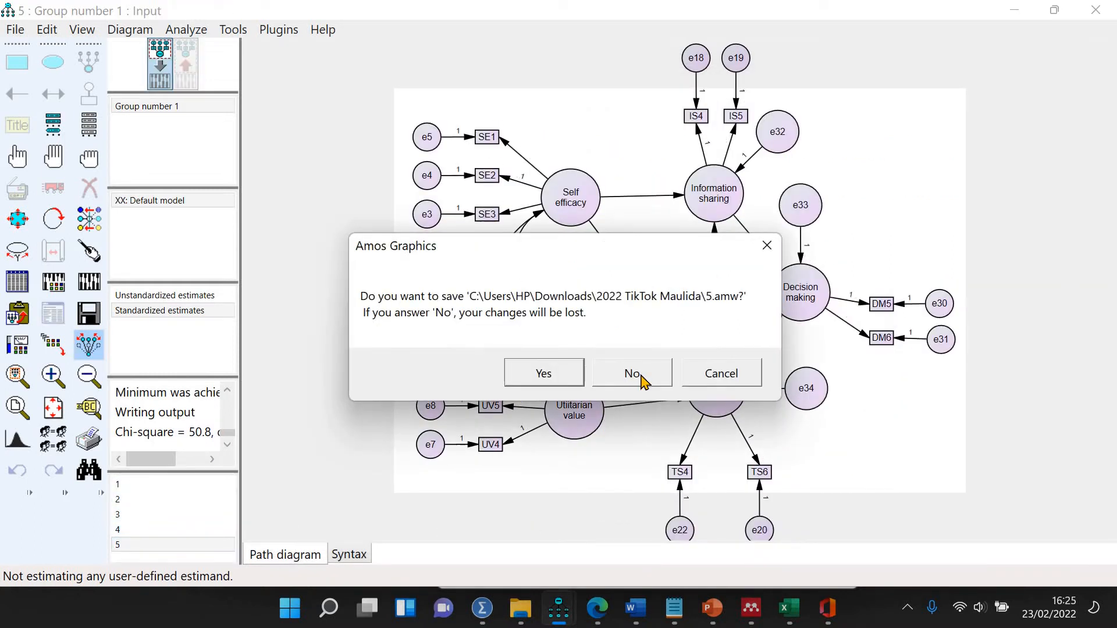
left_click(633, 374)
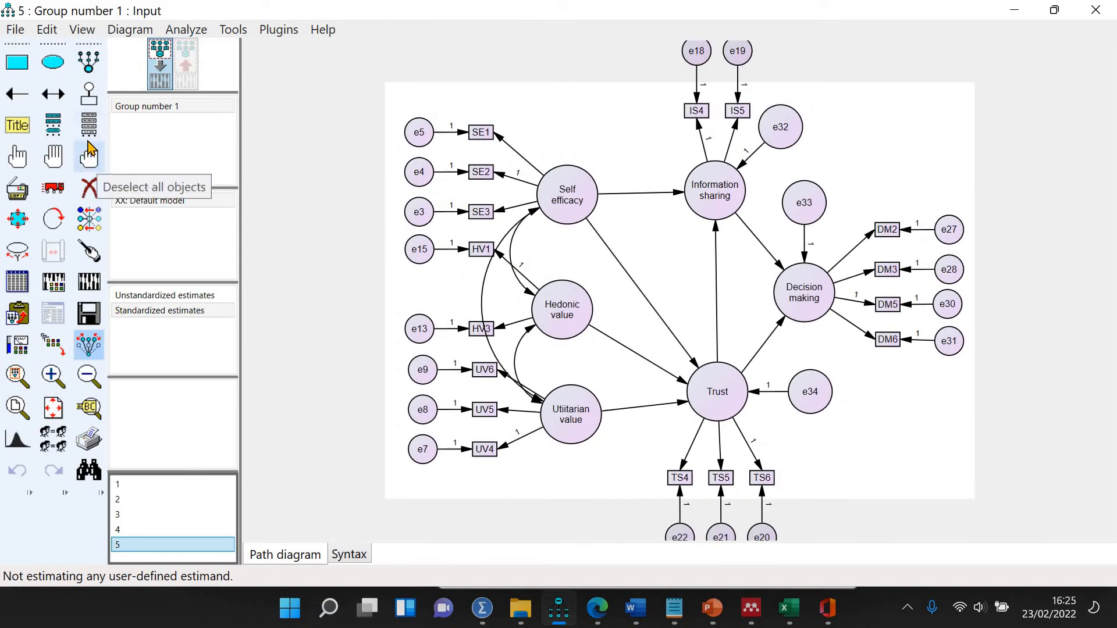
left_click(89, 282)
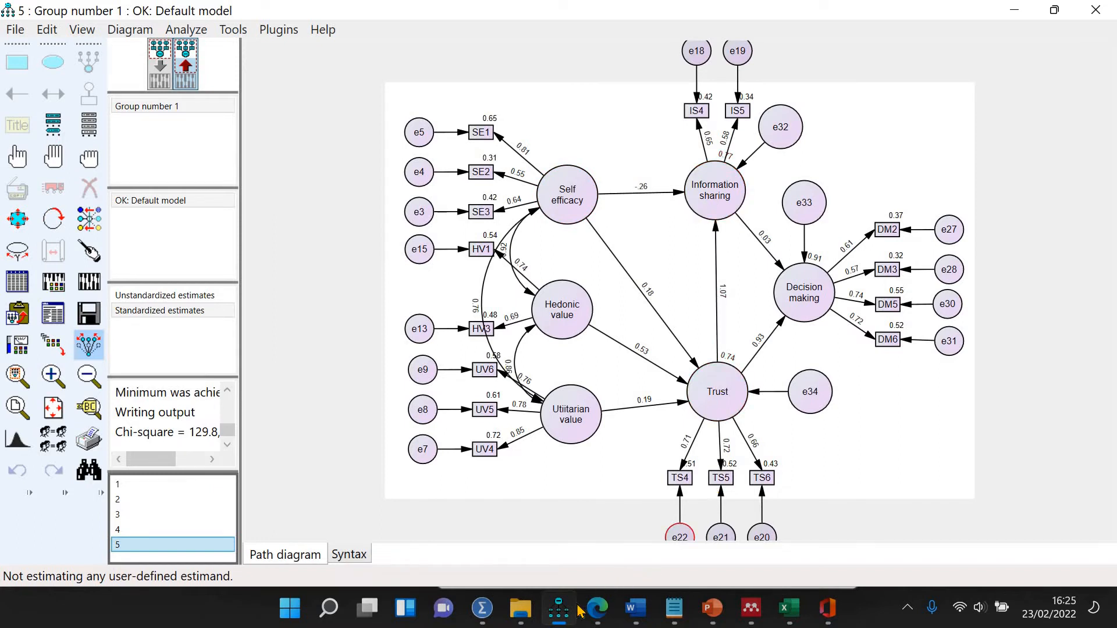
- Switch to the 2022 TikTok Maulida dataset in SPSS, show its variable definitions, and widen the Label column to fit the full question texts
mouse_move(482, 608)
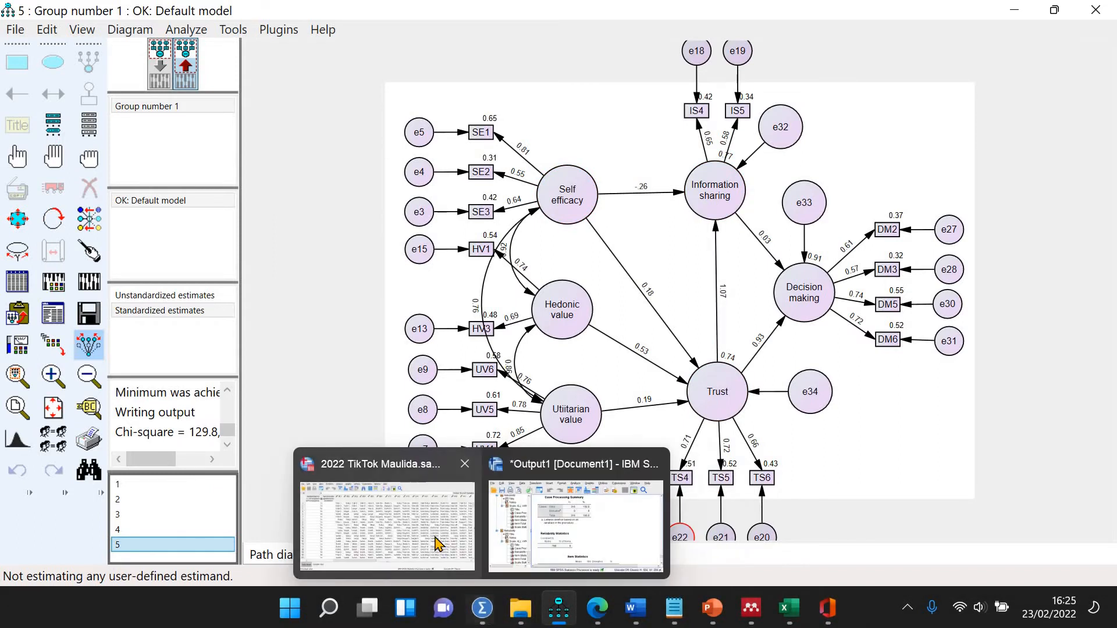
left_click(438, 544)
left_click(115, 548)
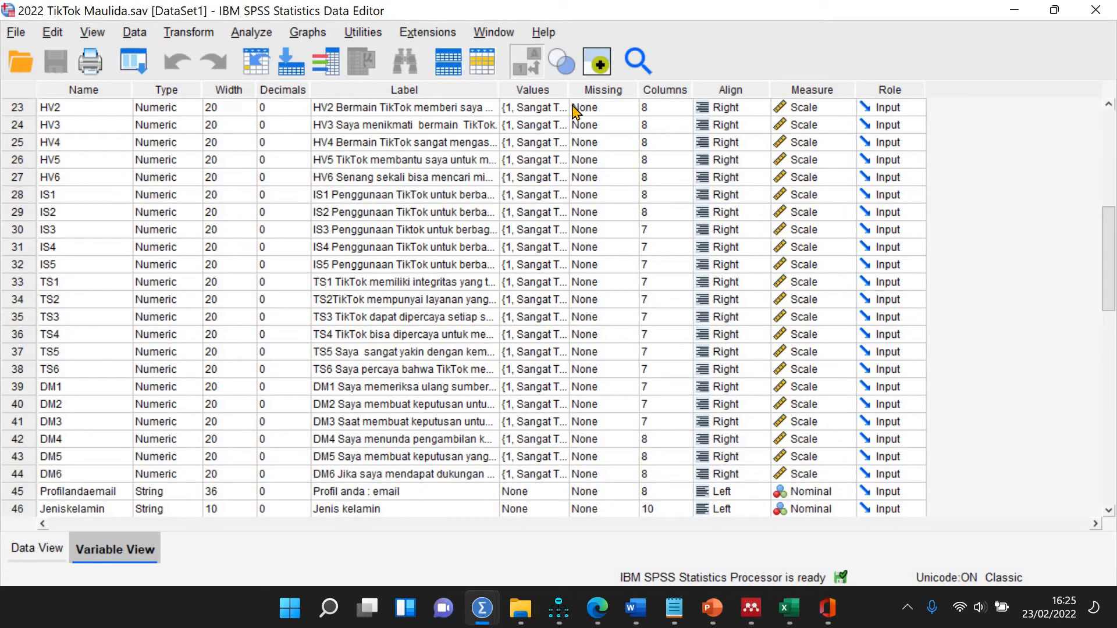
left_click_drag(573, 105, 894, 199)
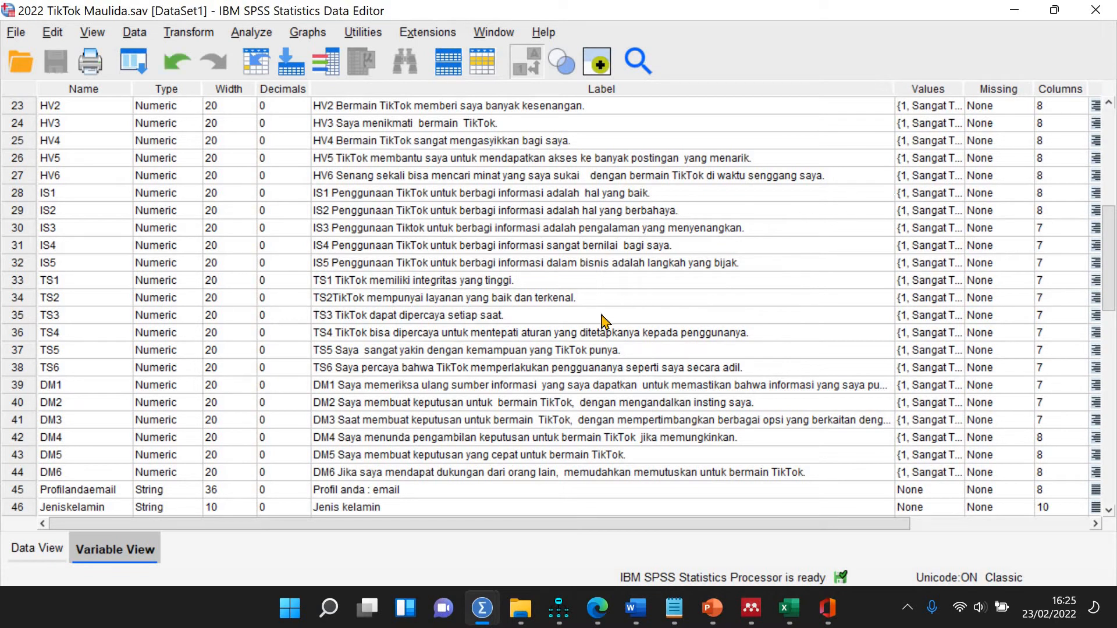
- Examine the wording of the questionnaire items, going through the UV1 to UV5 and HV2 to HV3 labels
left_click(453, 471)
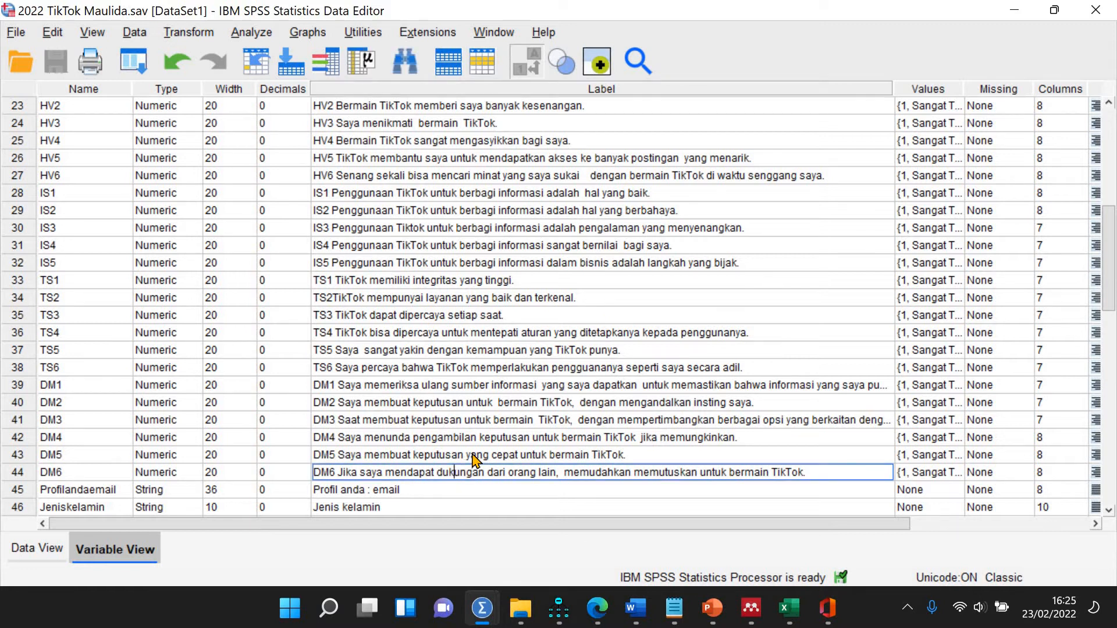
scroll(487, 428, "up", 5)
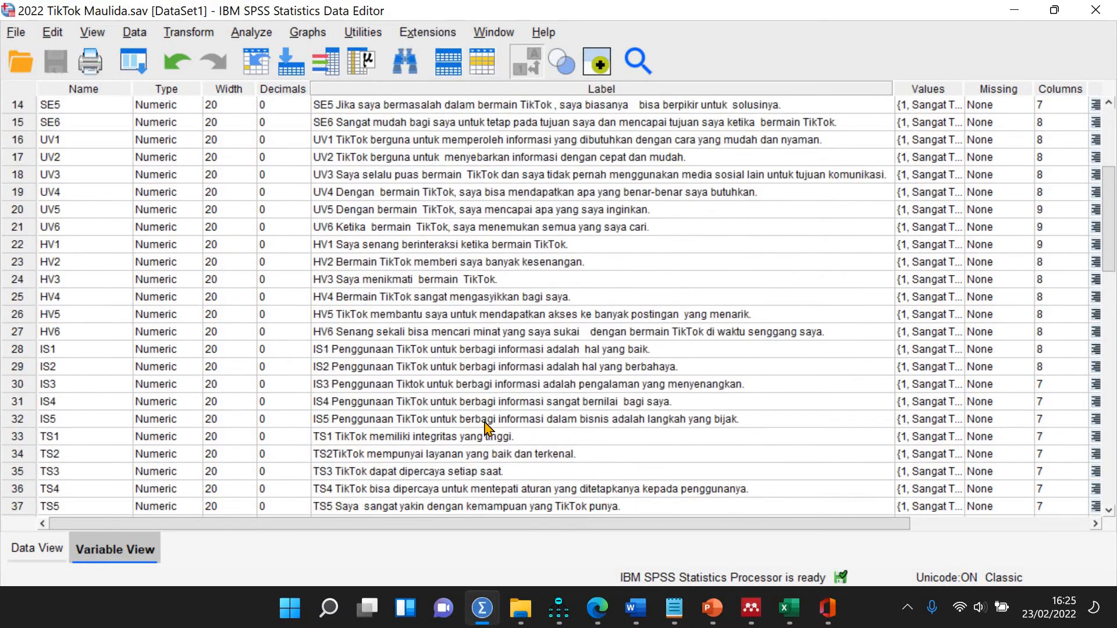
scroll(486, 428, "up", 1)
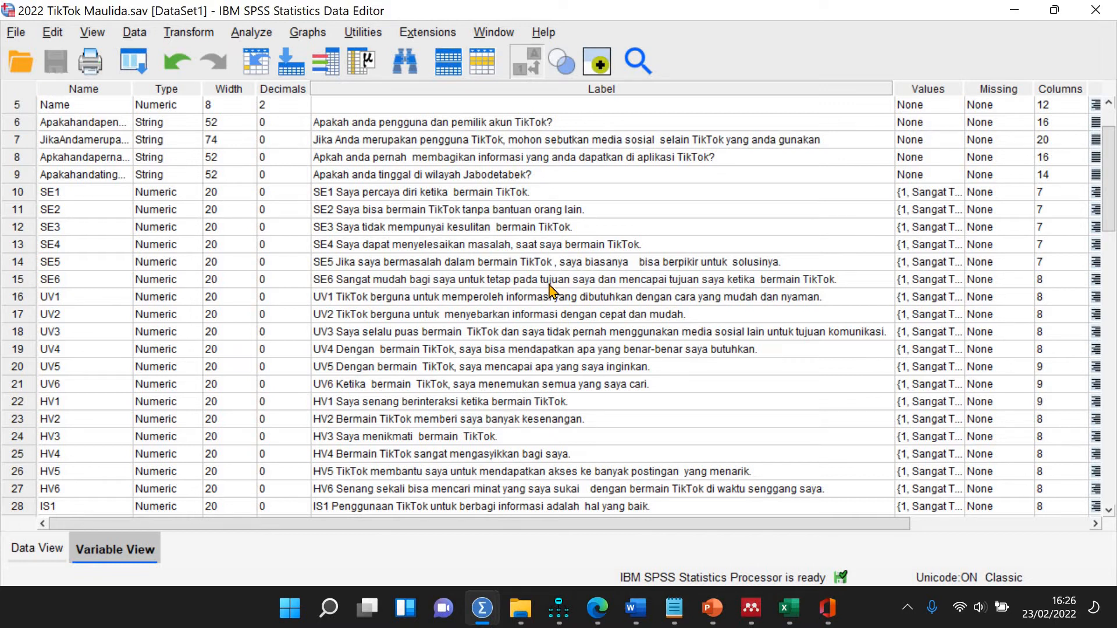
left_click(540, 298)
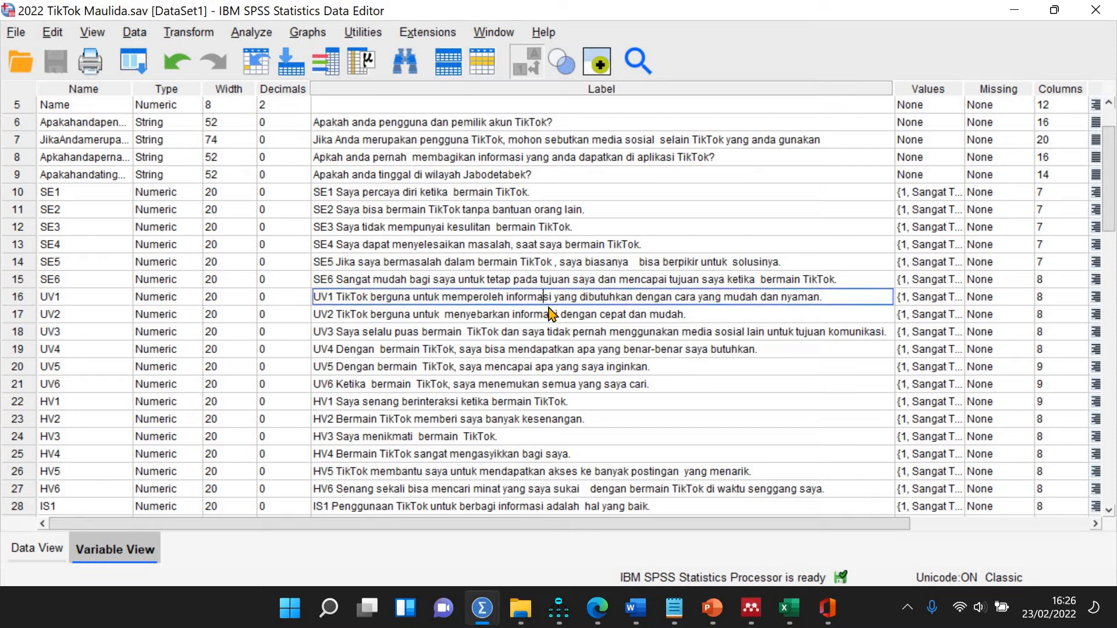
left_click(544, 316)
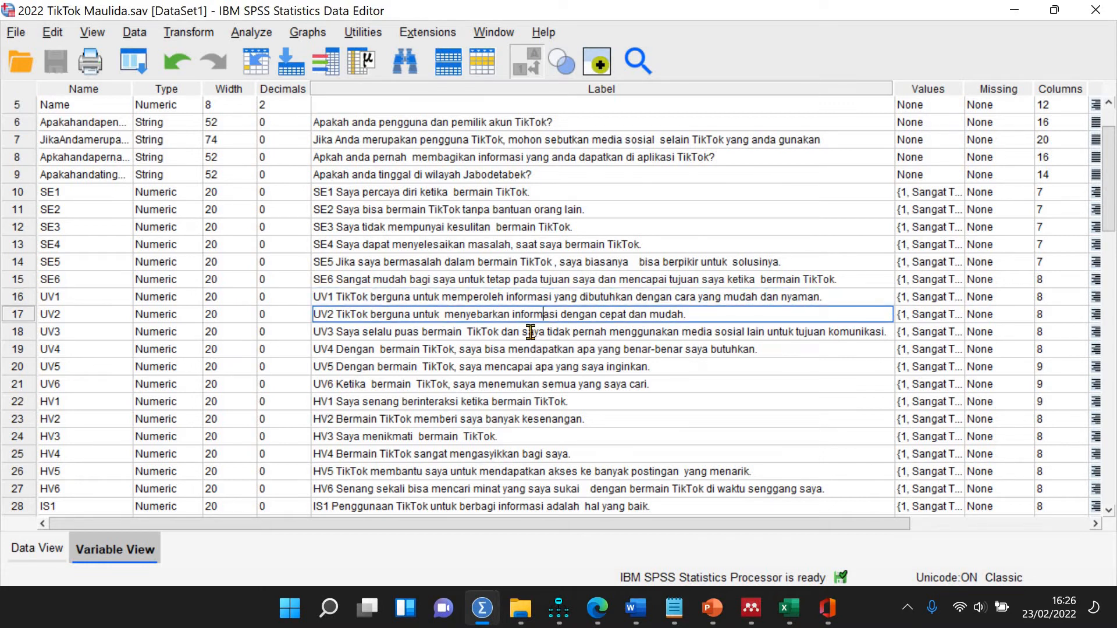
left_click(530, 333)
left_click(519, 353)
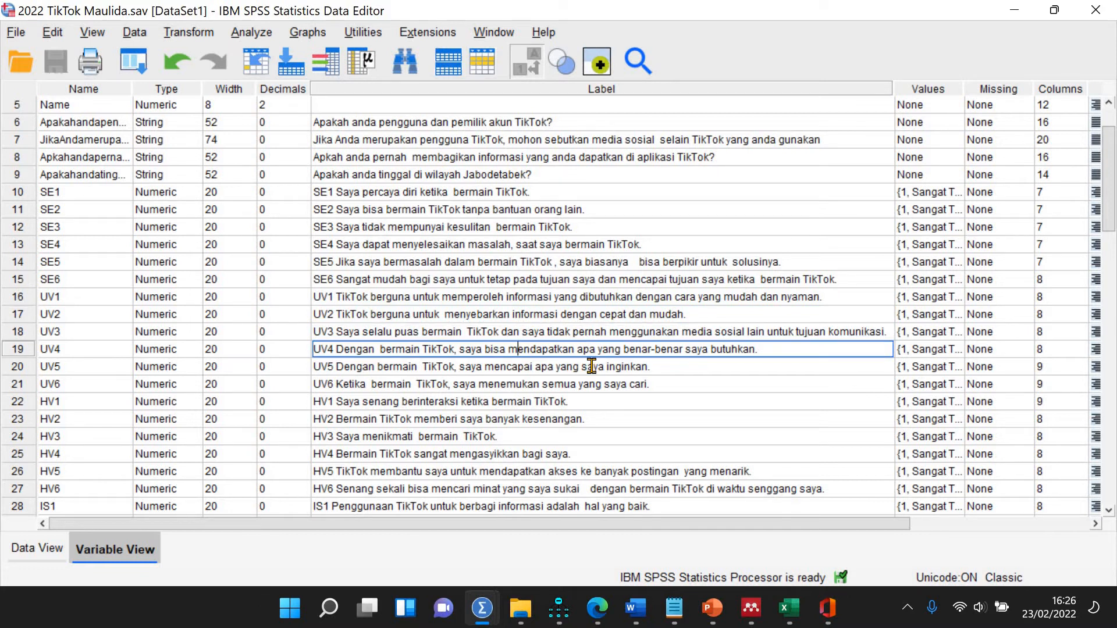
left_click(592, 367)
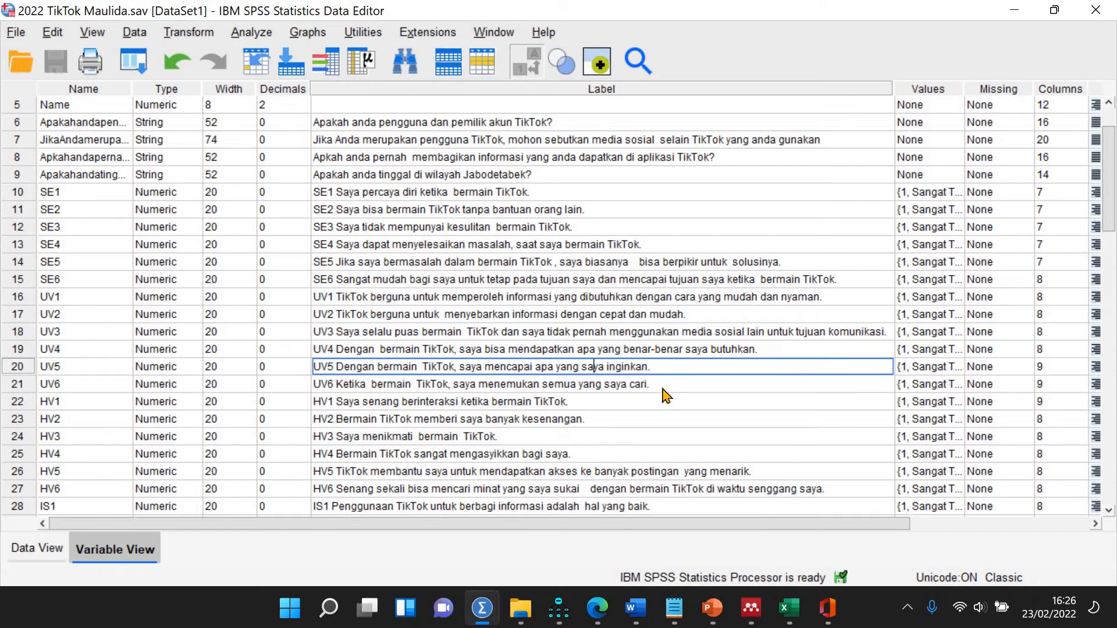
left_click(567, 421)
left_click(538, 435)
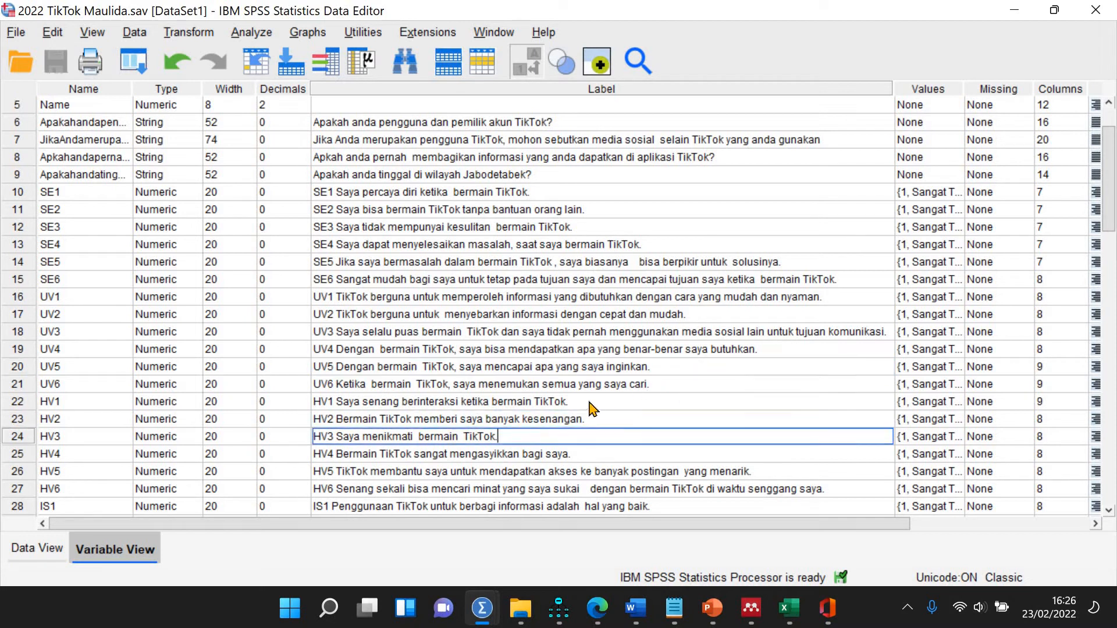
- Highlight the SE1 to SE6 labels and read through the remaining item labels down to DM6
scroll(592, 409, "down", 1)
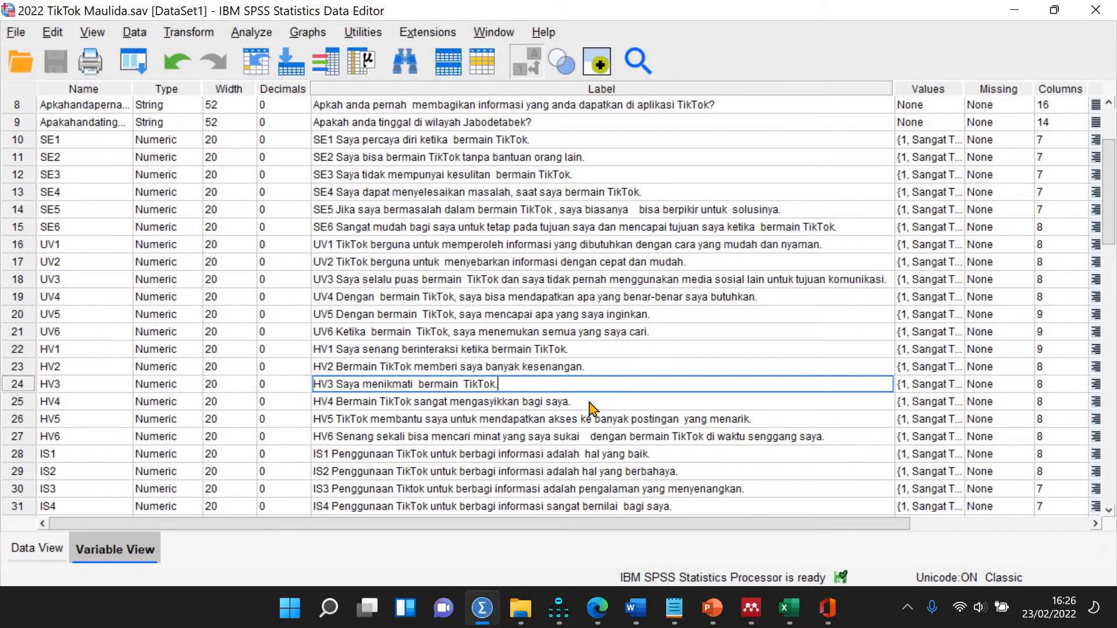
scroll(591, 407, "up", 1)
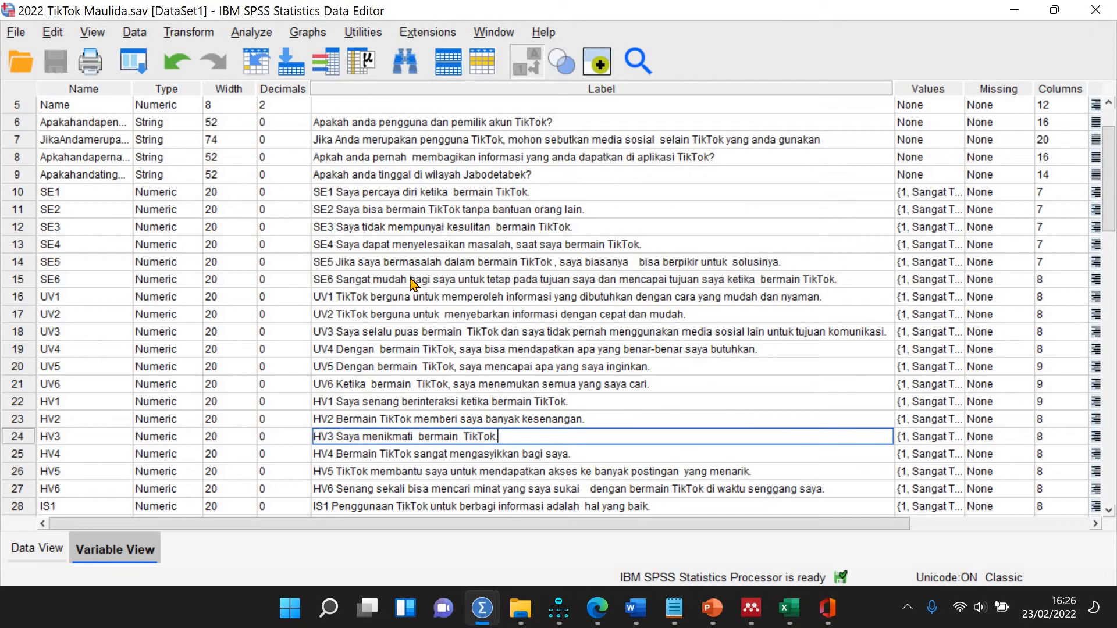
left_click_drag(439, 192, 473, 282)
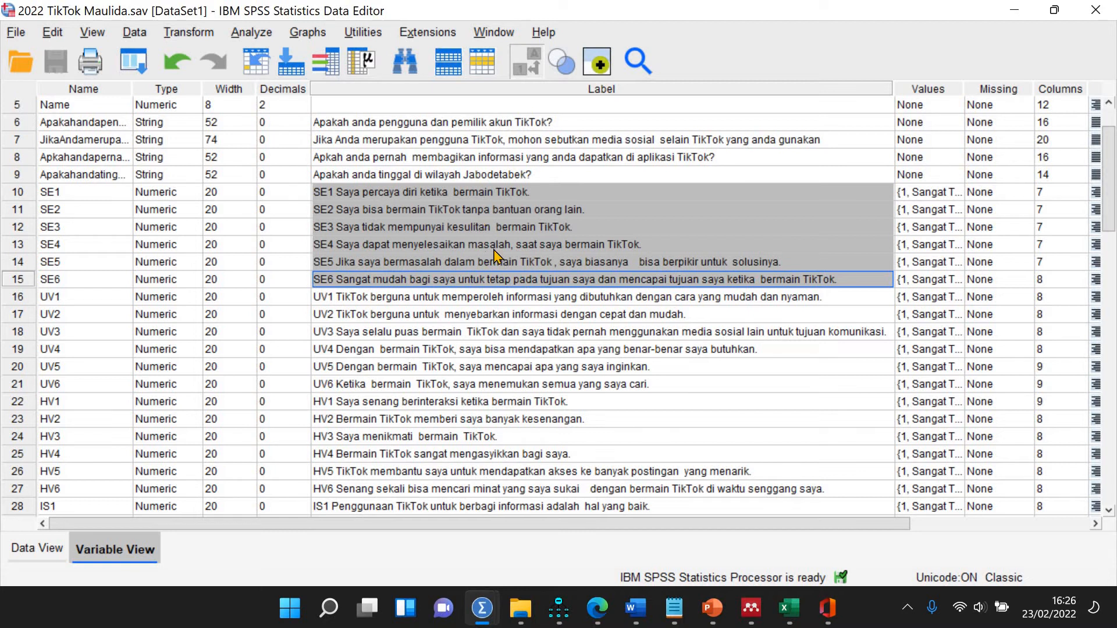
scroll(547, 358, "down", 4)
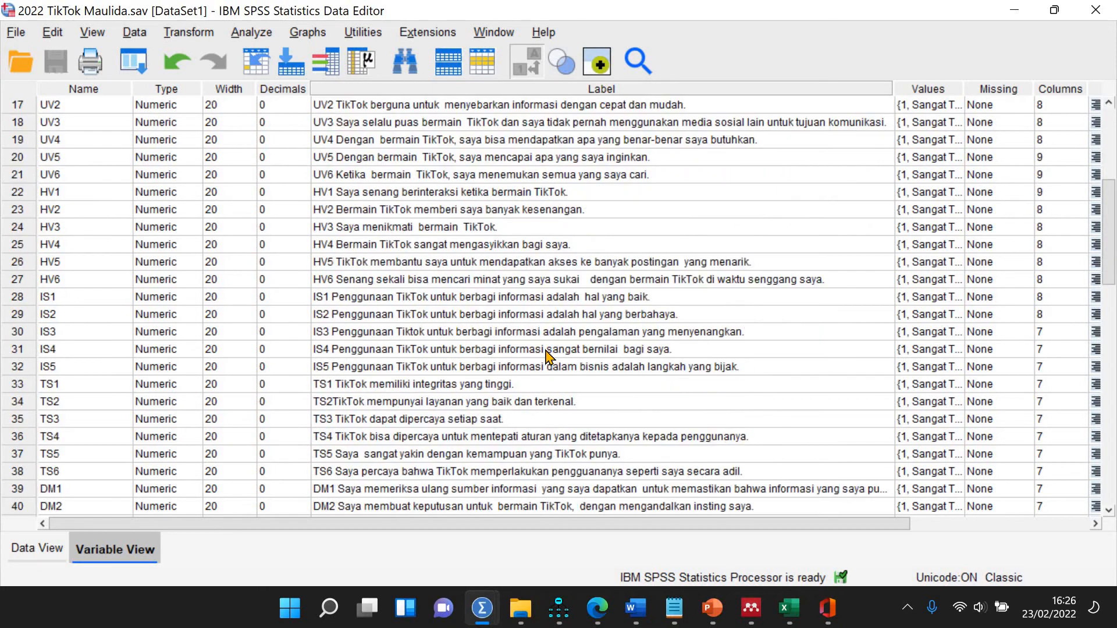
scroll(547, 358, "down", 2)
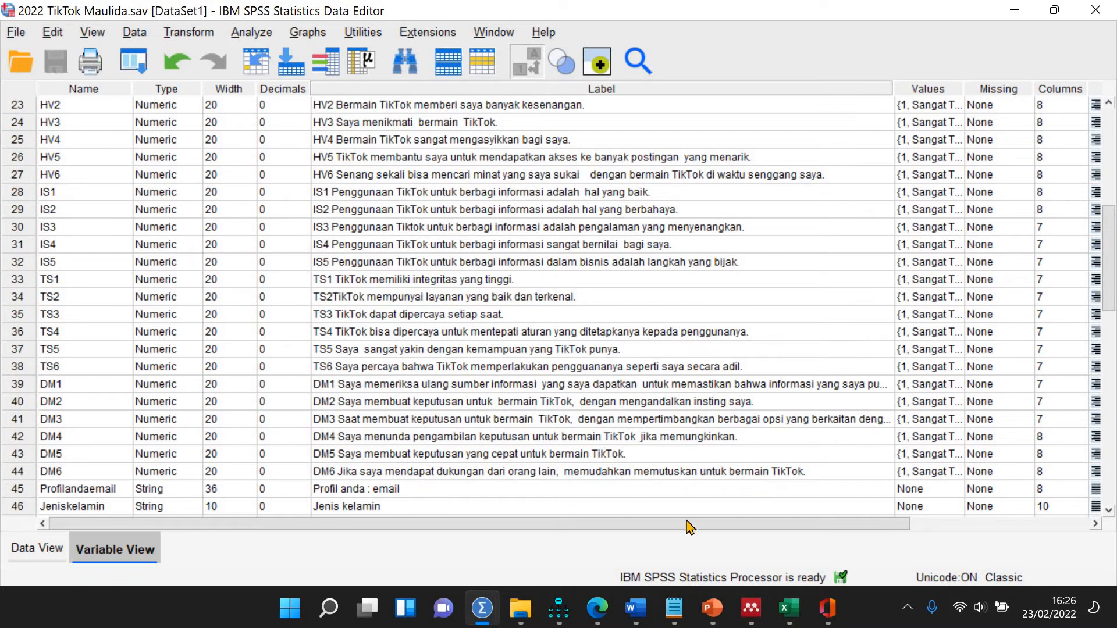
- Switch to model 5 in Amos and show its input path diagram for editing
mouse_move(597, 612)
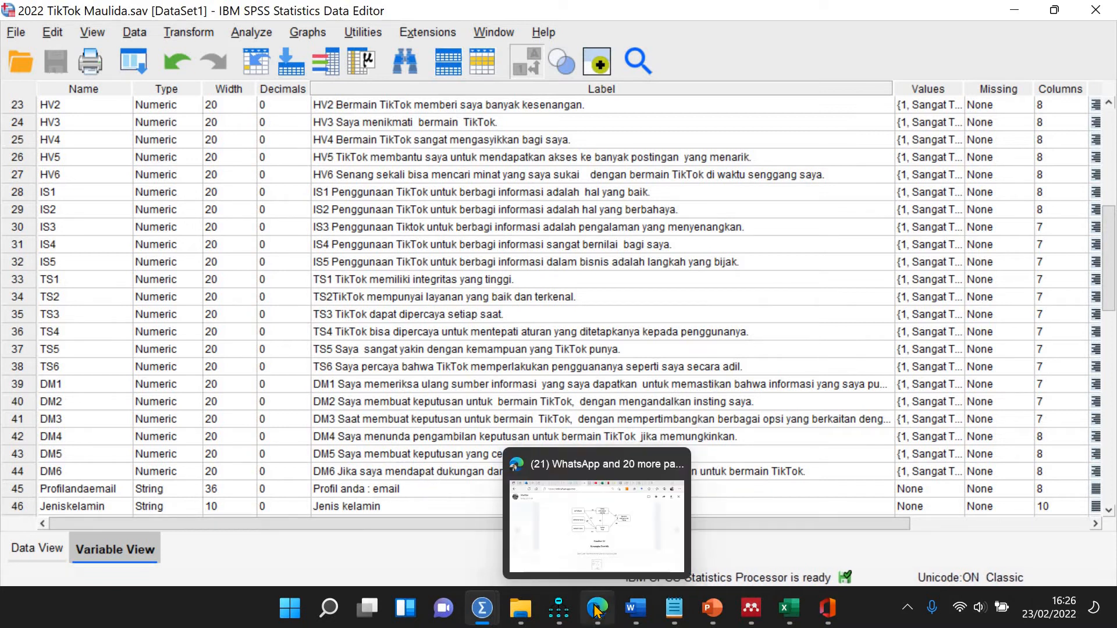
left_click(600, 528)
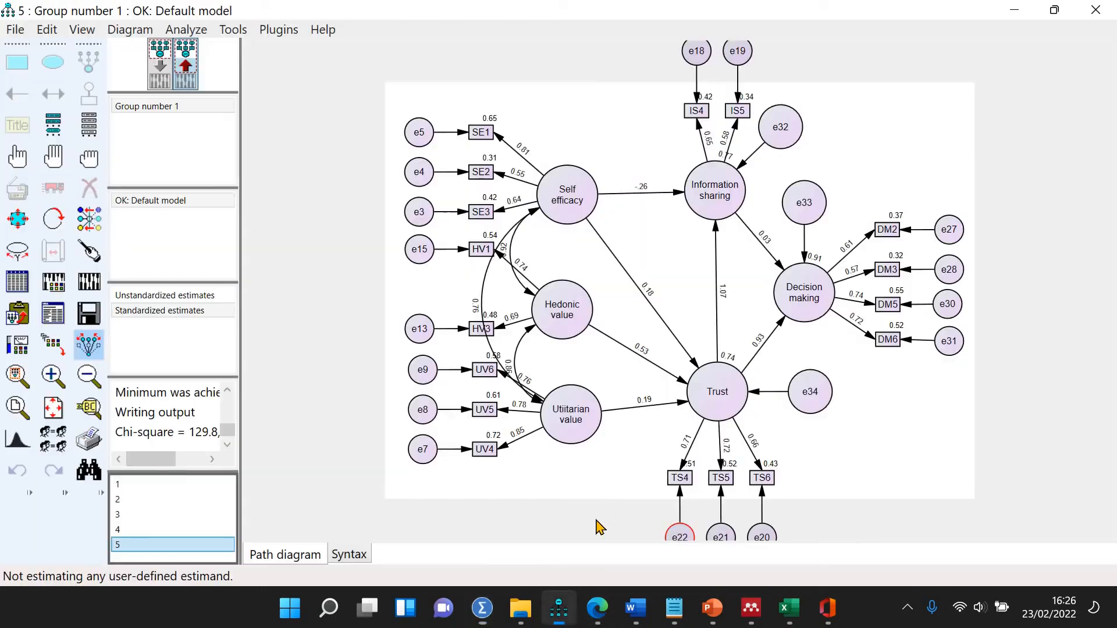
left_click(624, 463)
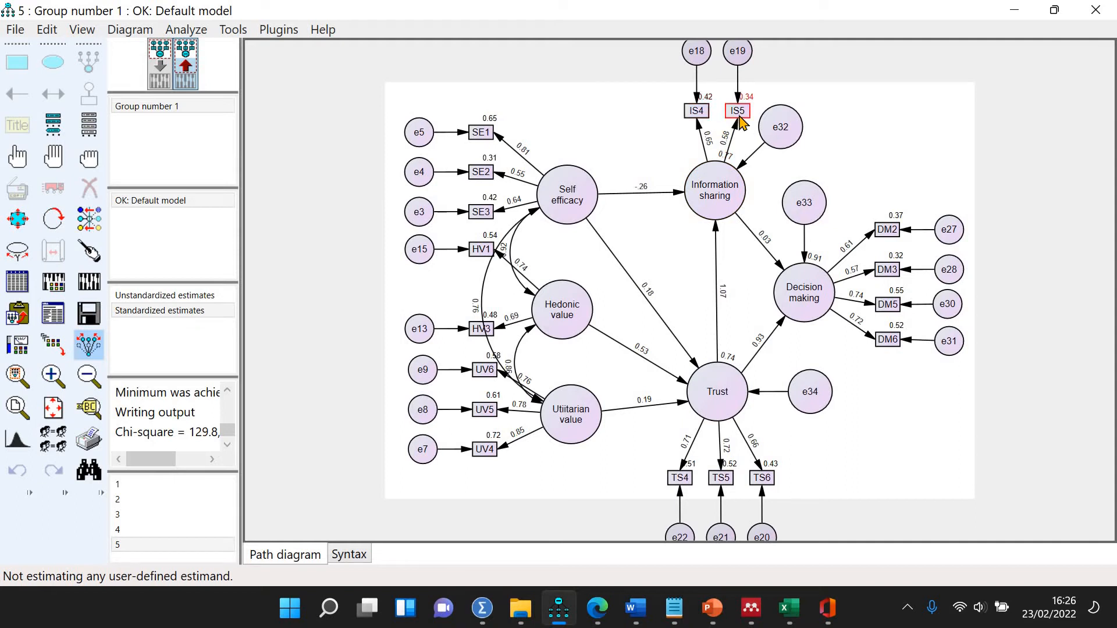
left_click(155, 81)
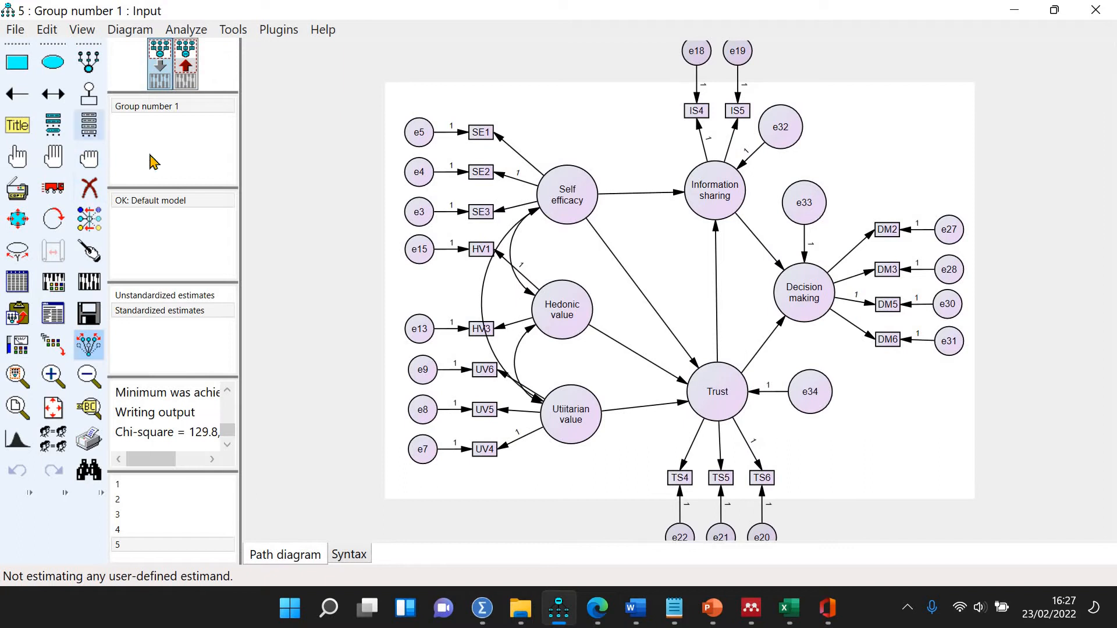
- Replace the Information sharing indicator IS4 with IS1 from the dataset's variables and clear its variable label
left_click(89, 125)
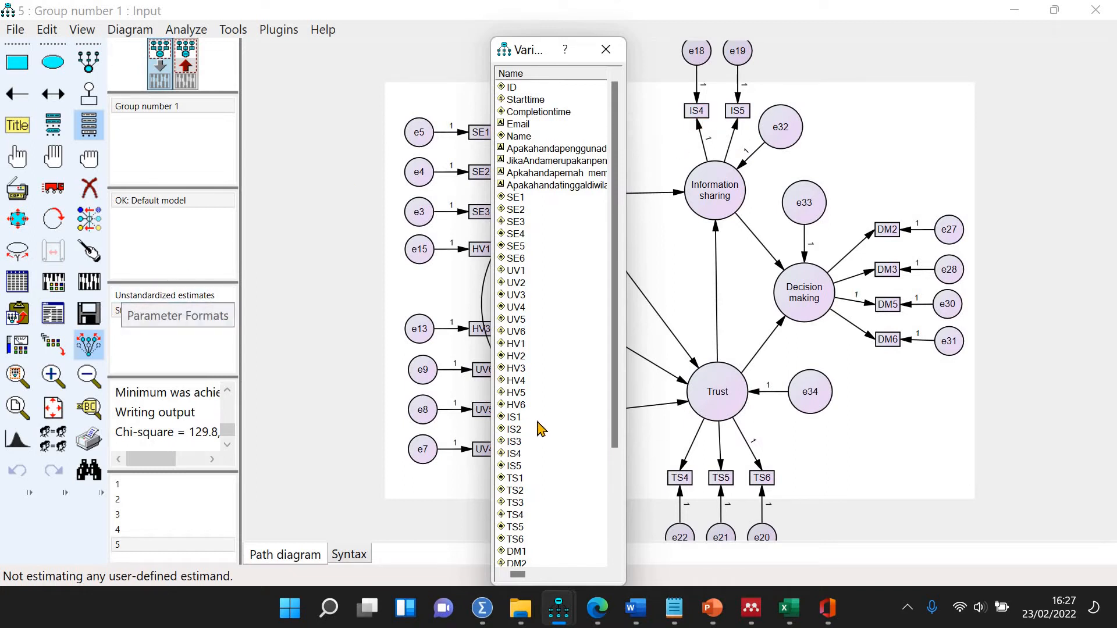
left_click(515, 419)
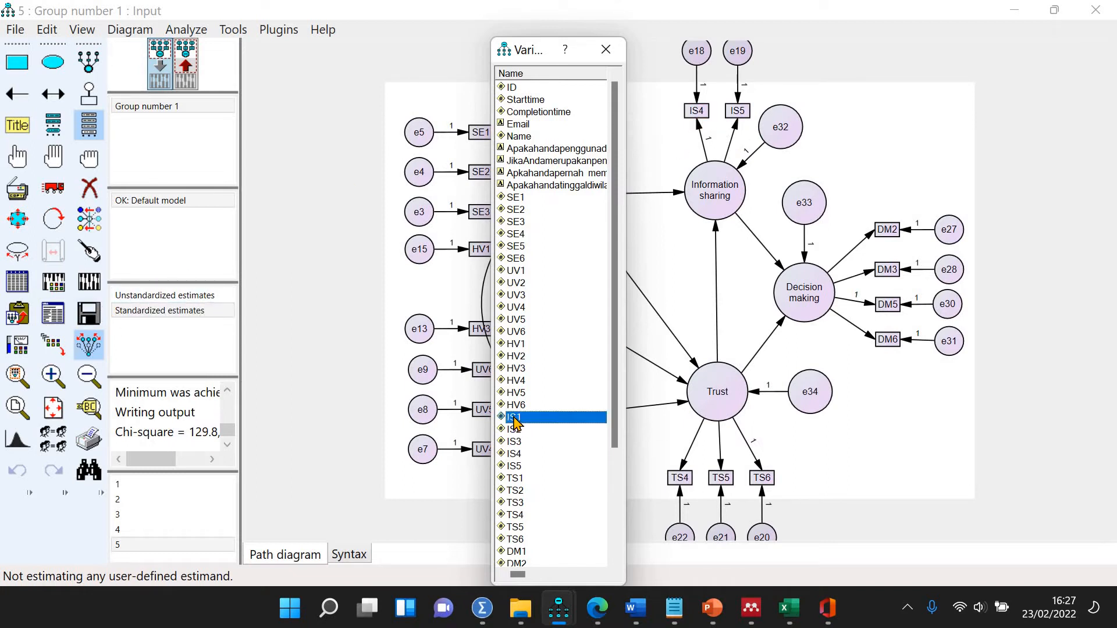
left_click_drag(515, 422, 702, 122)
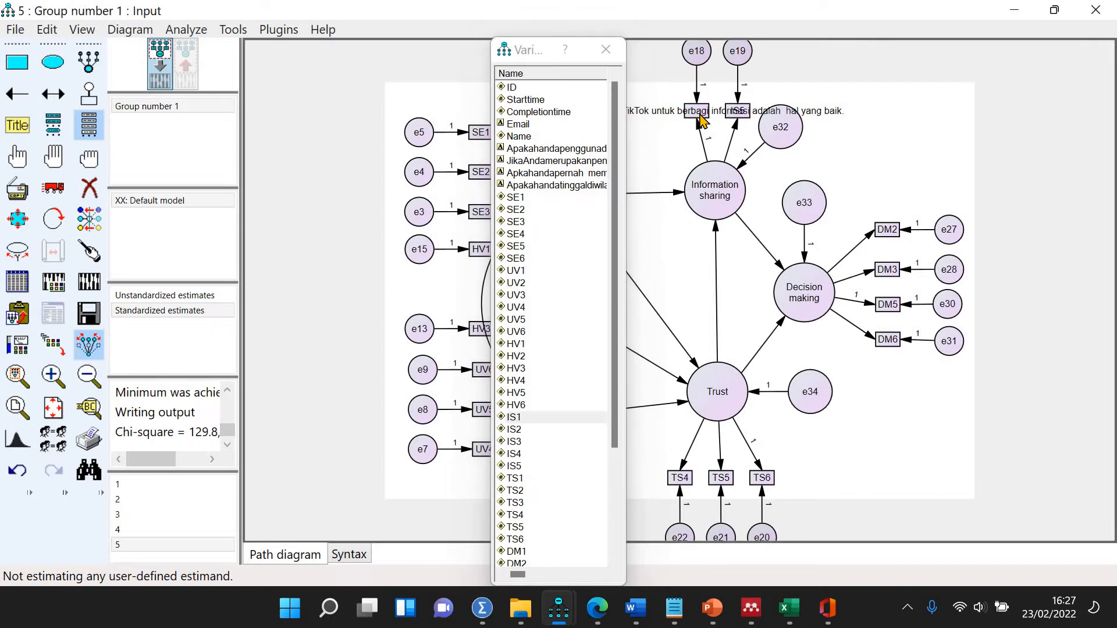
double_click(703, 121)
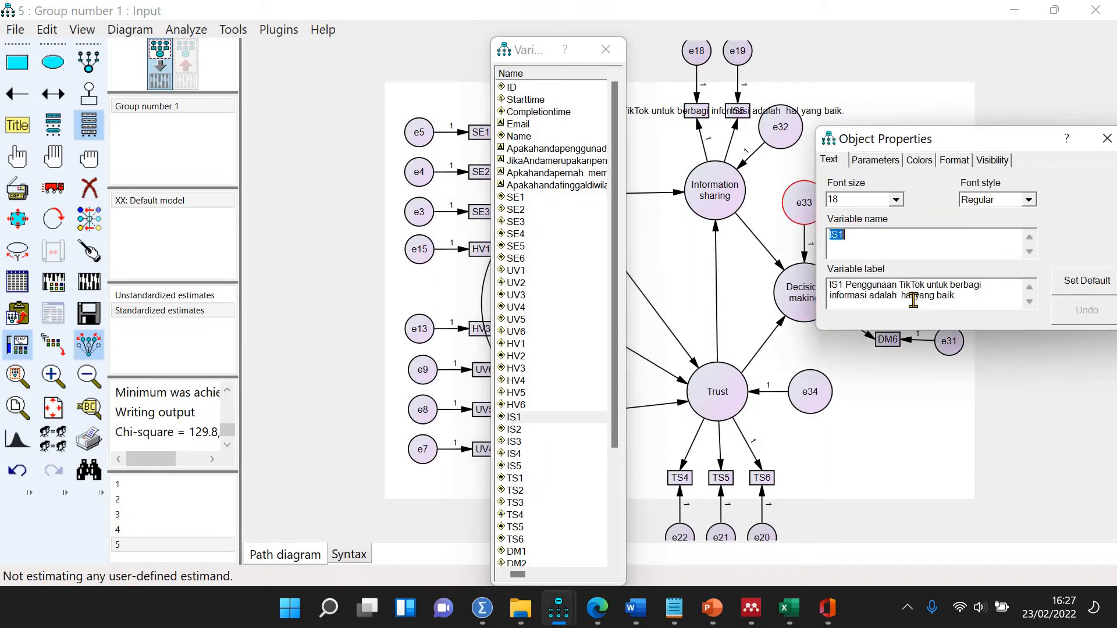
left_click(913, 299)
key("ctrl+a")
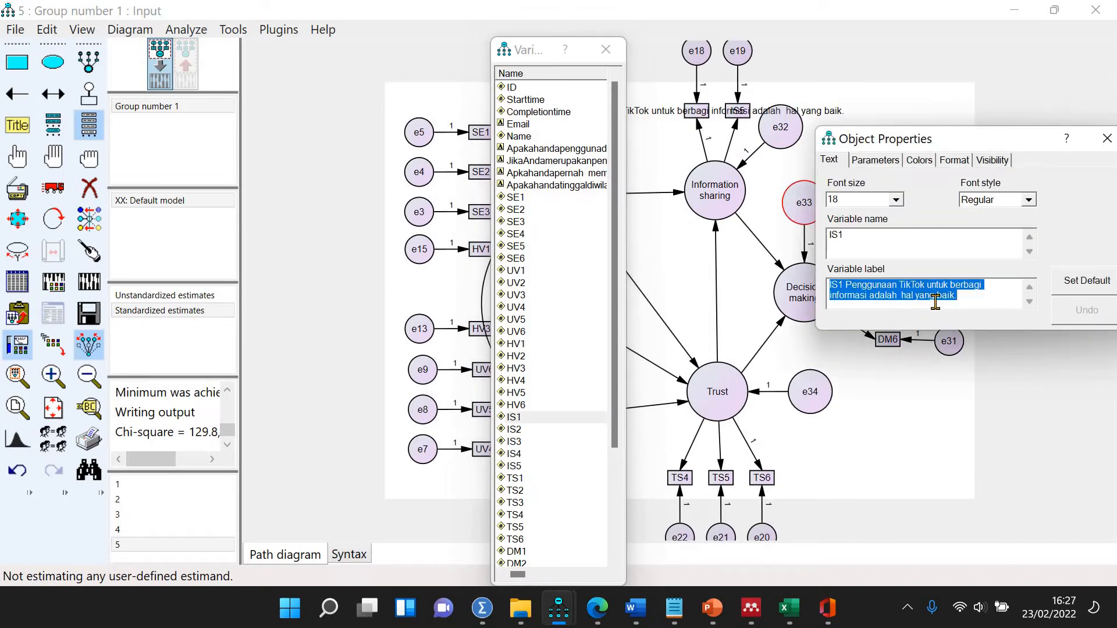
key("Delete")
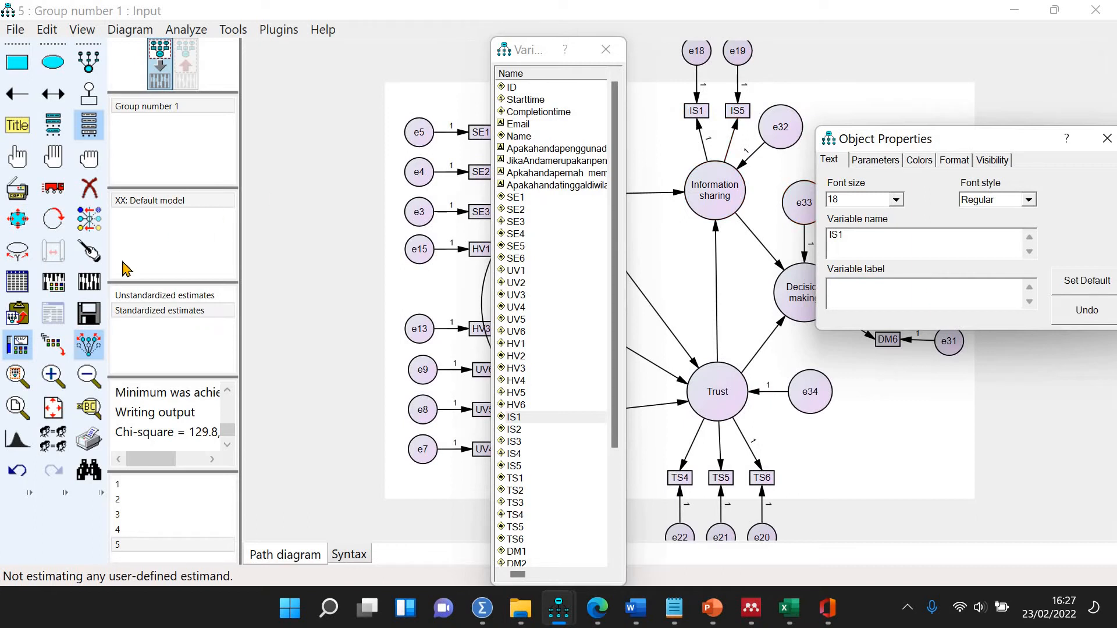
- Calculate the estimates with IS1 and IS5 as indicators, and review the model fit summary and regression weights
left_click(89, 282)
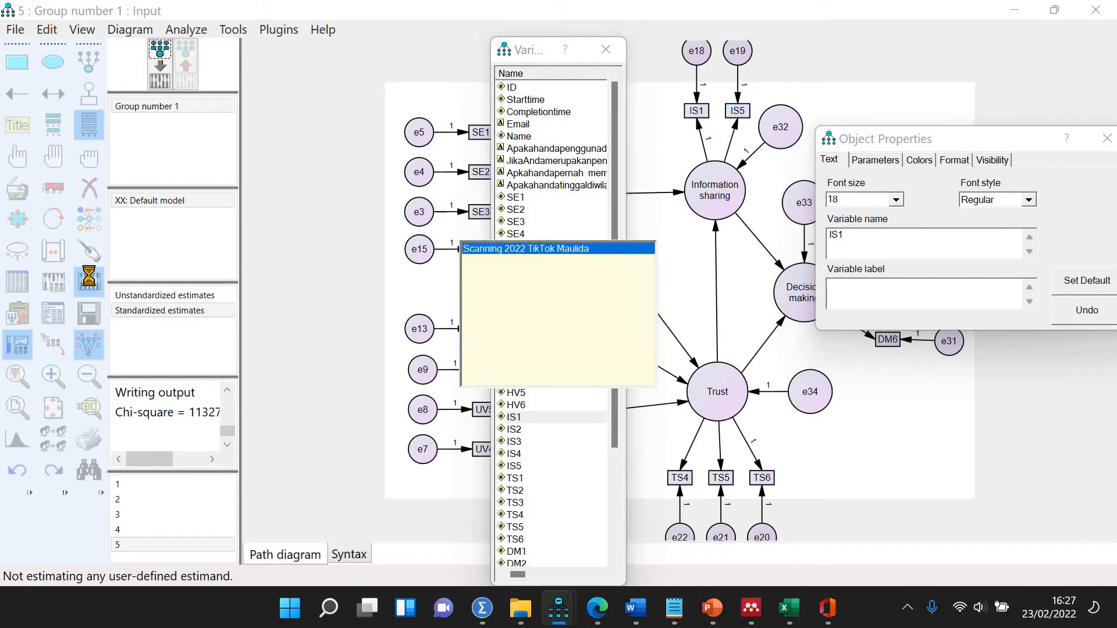
left_click(53, 314)
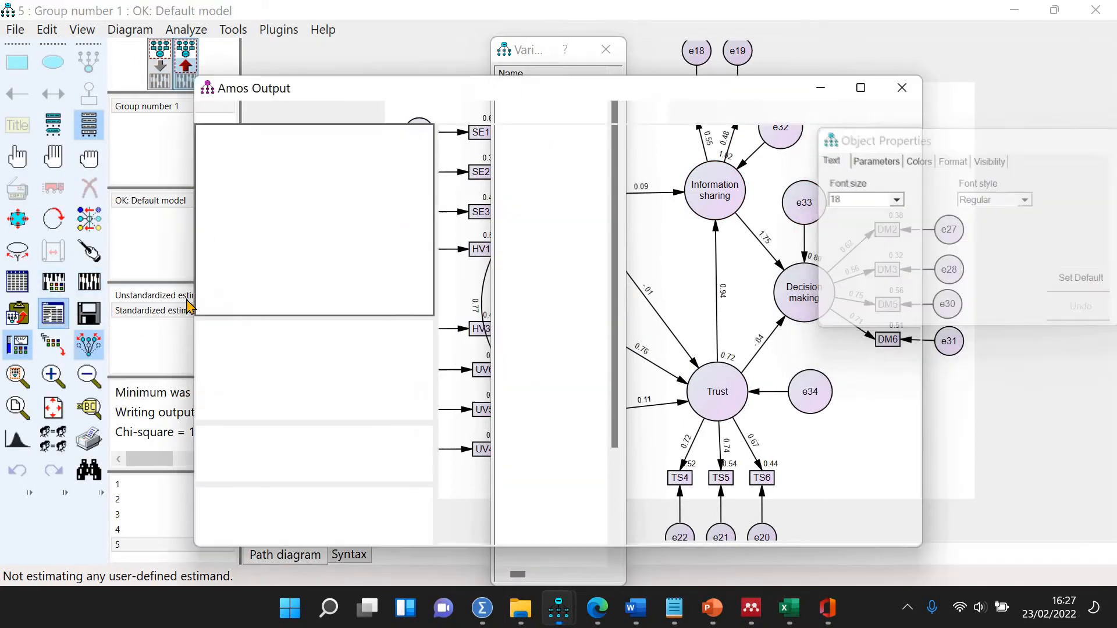
left_click(242, 259)
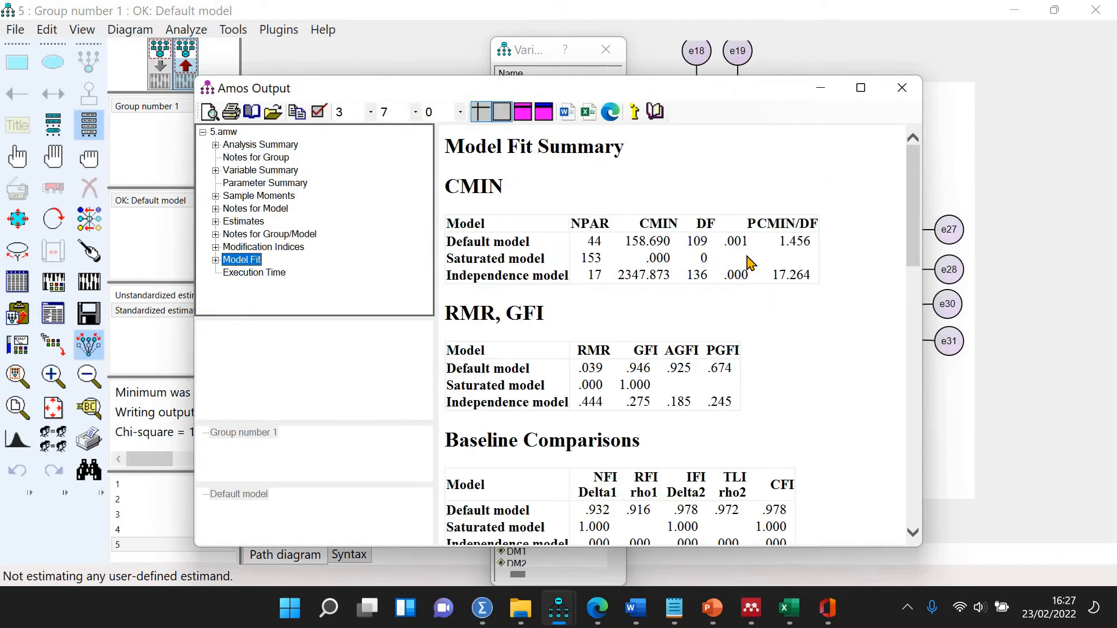
left_click(245, 224)
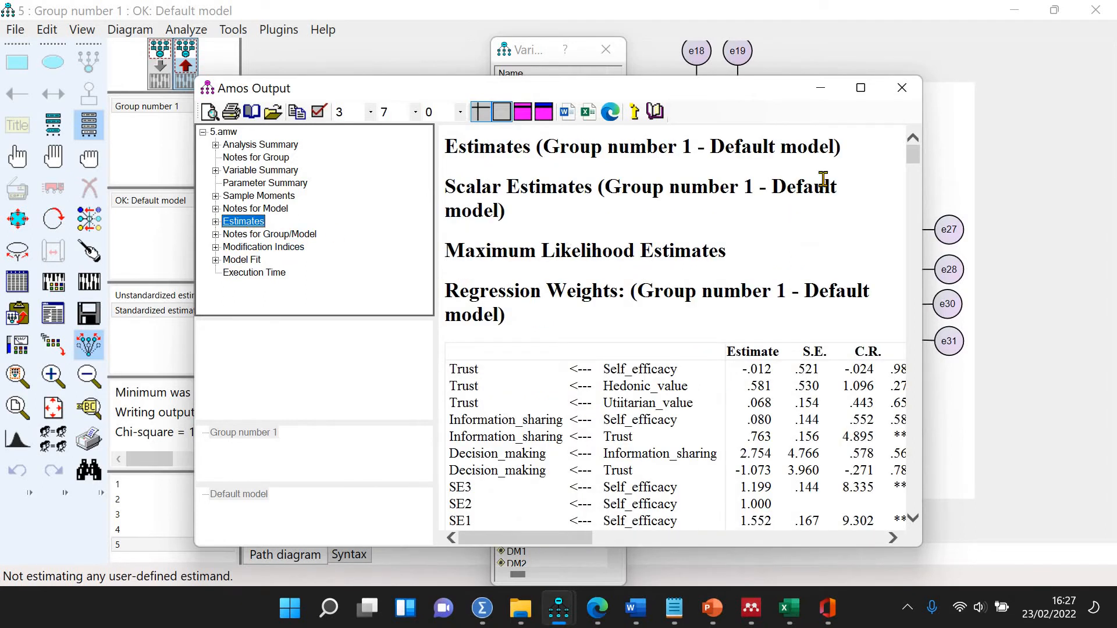
left_click(978, 182)
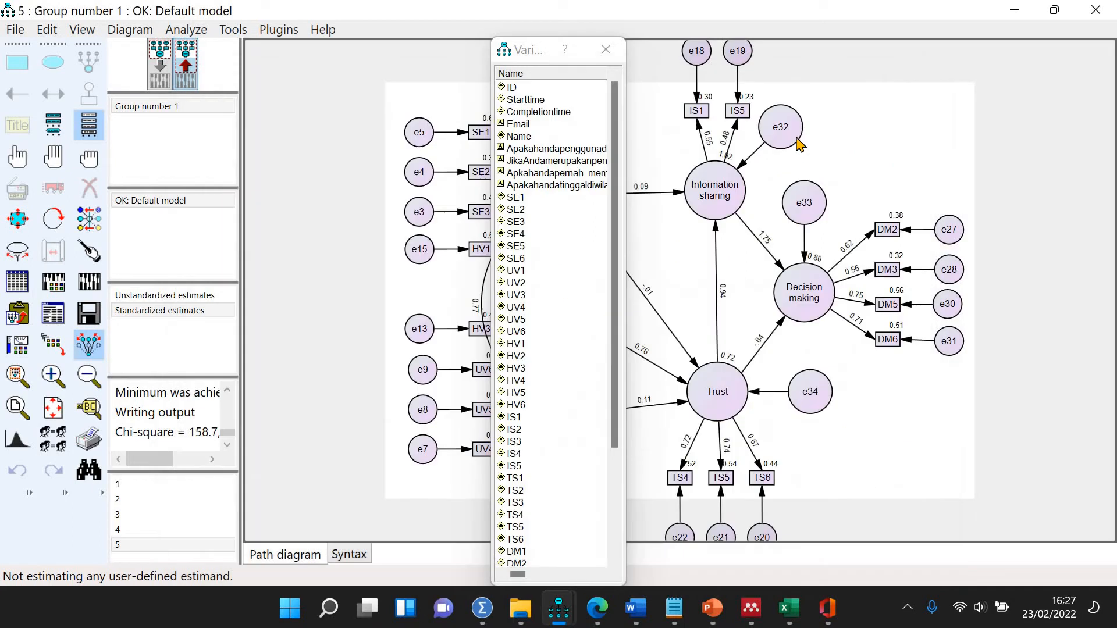
- Return to the input diagram and change the Information sharing indicator IS1 to IS3
double_click(705, 121)
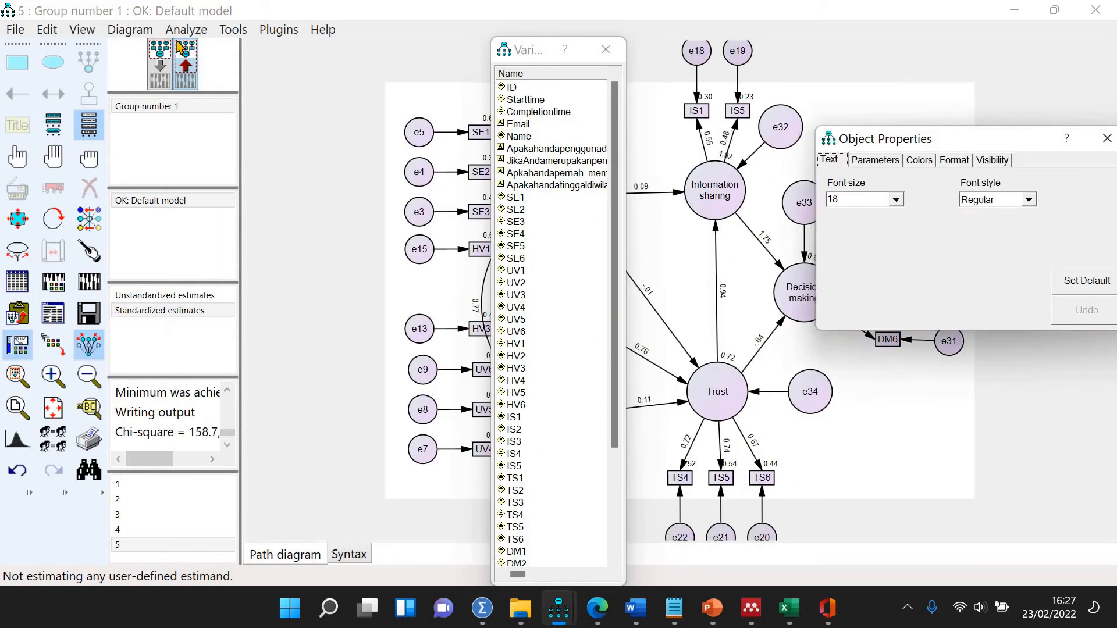
left_click(161, 68)
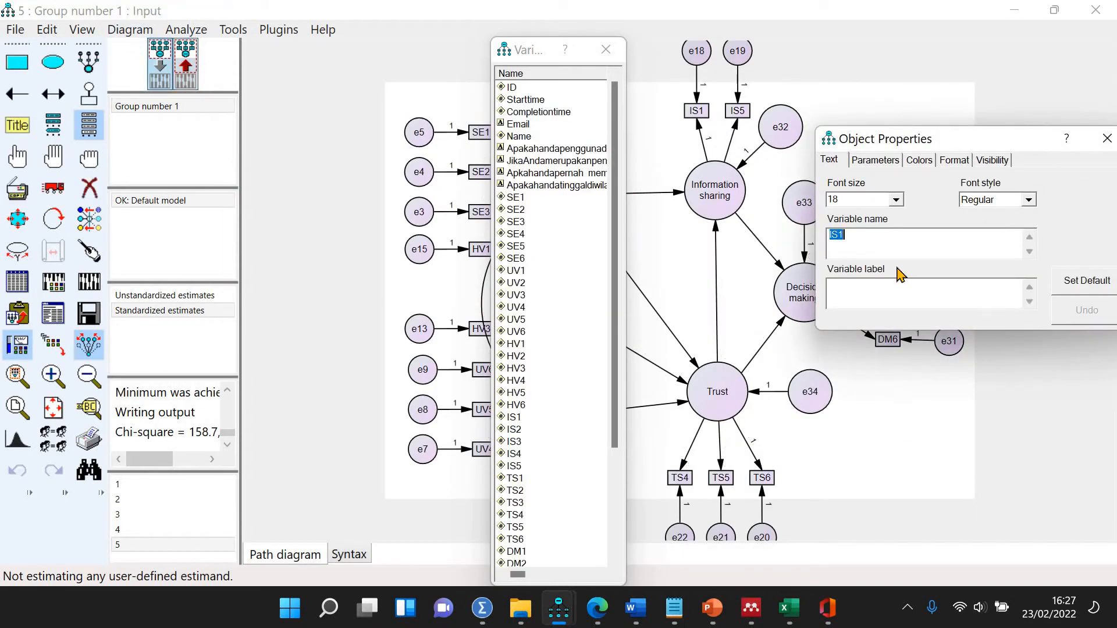
key("BackSpace")
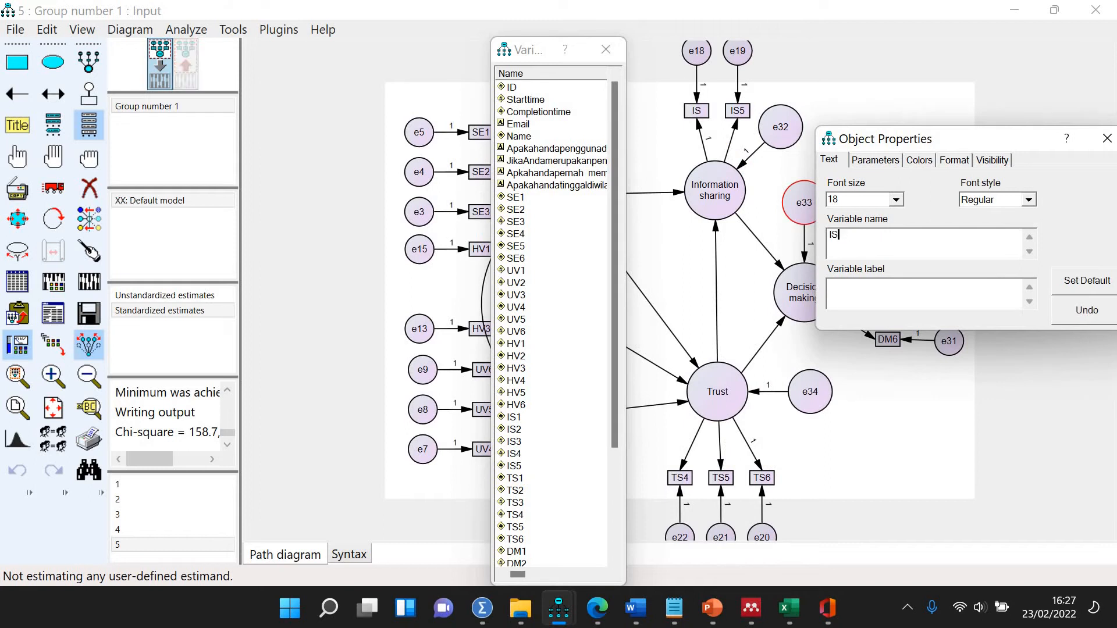
type("3")
- Calculate the estimates with IS3 and IS5 as indicators, and review the model fit summary and regression weights
left_click(89, 282)
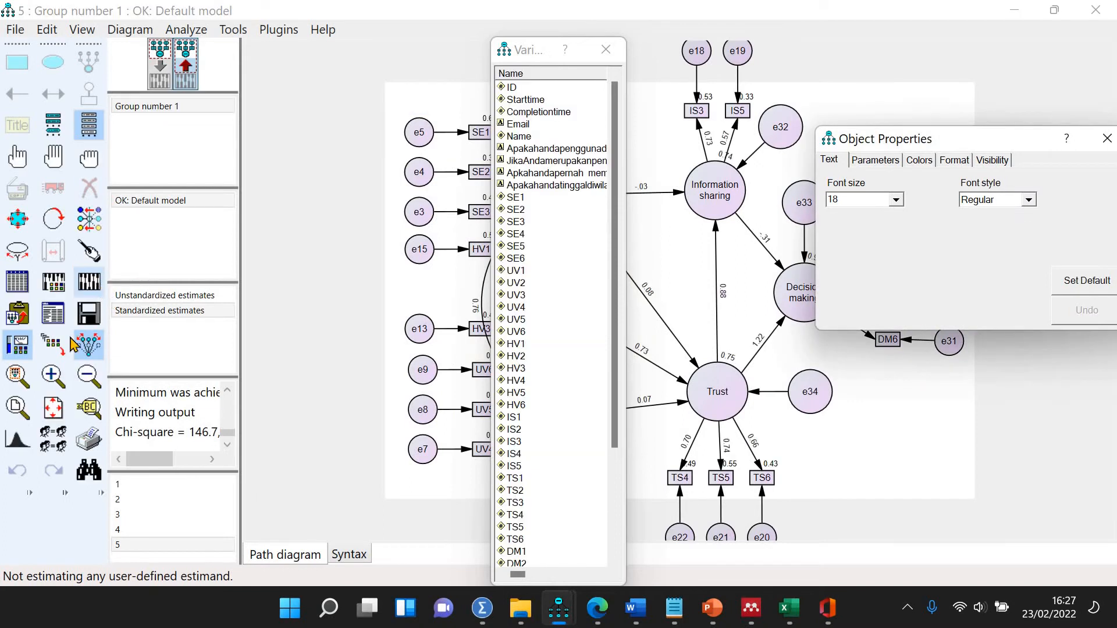
left_click(53, 314)
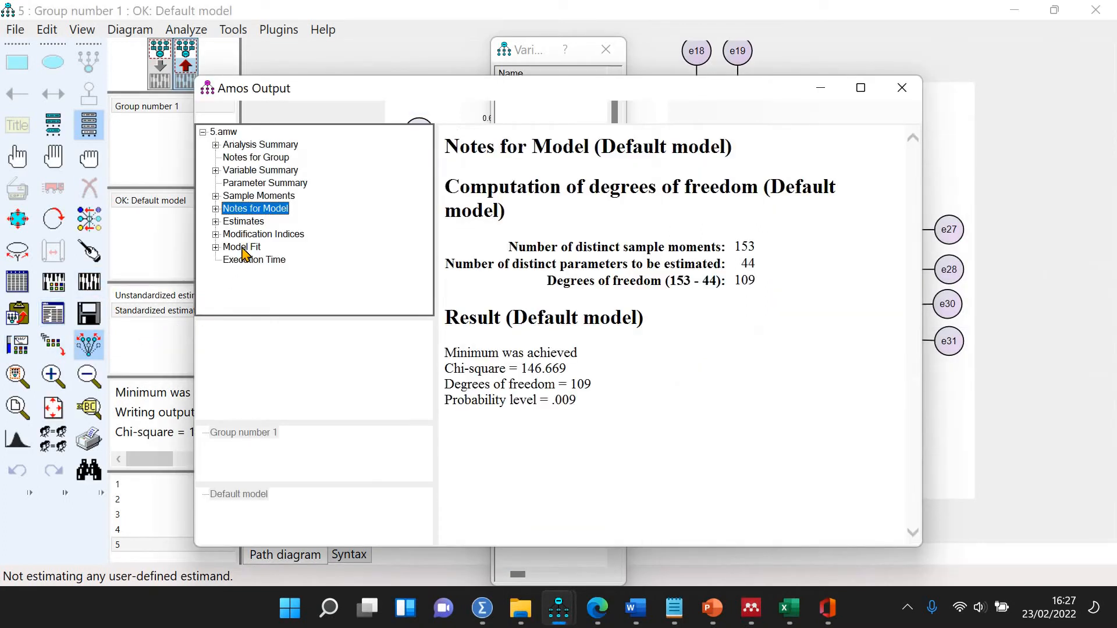
left_click(242, 249)
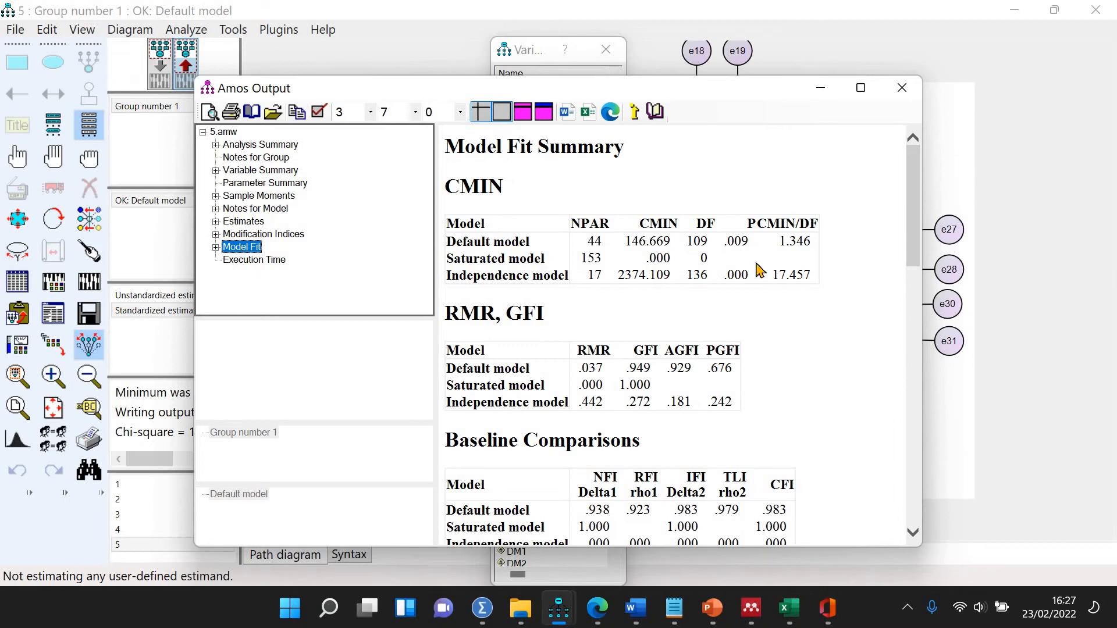
left_click(250, 223)
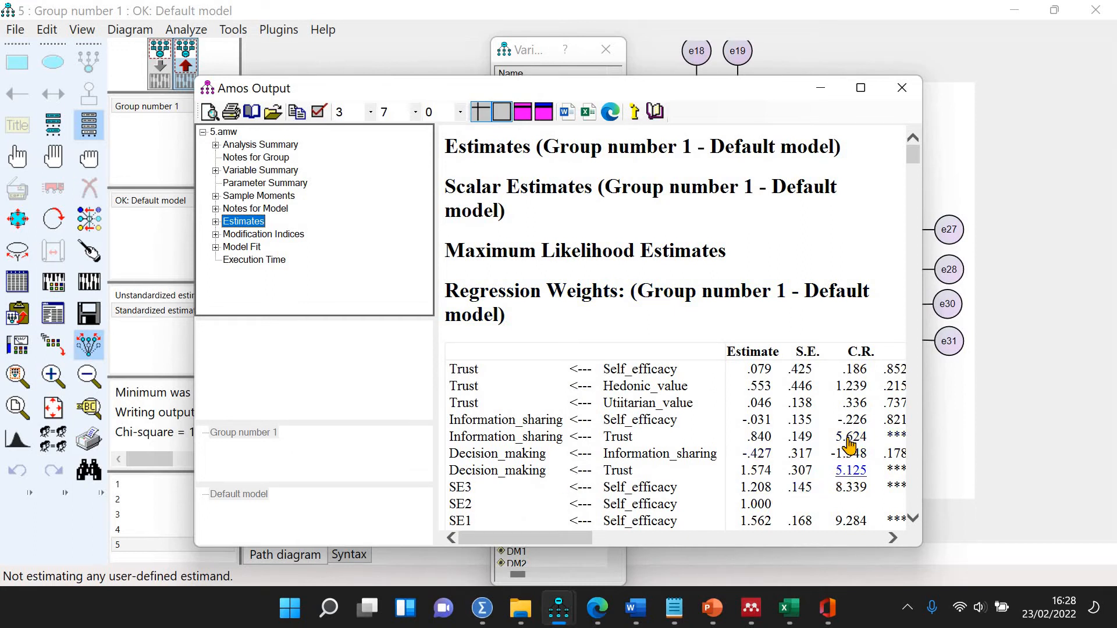
left_click(957, 442)
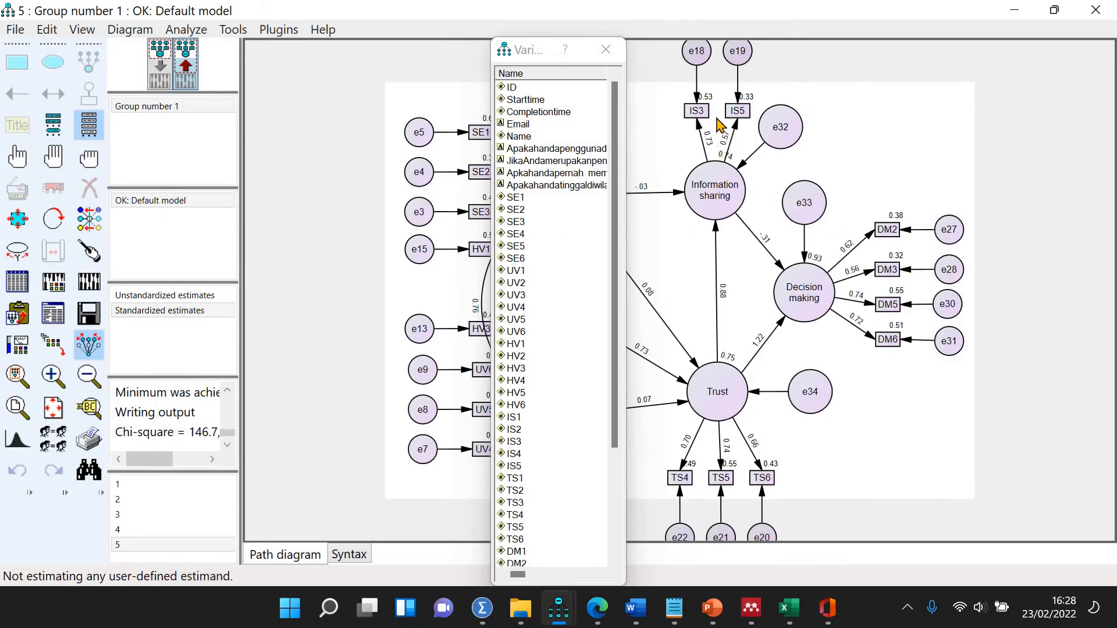
- Change the Information sharing indicator IS5 to IS1 in the input diagram
key("ctrl+o")
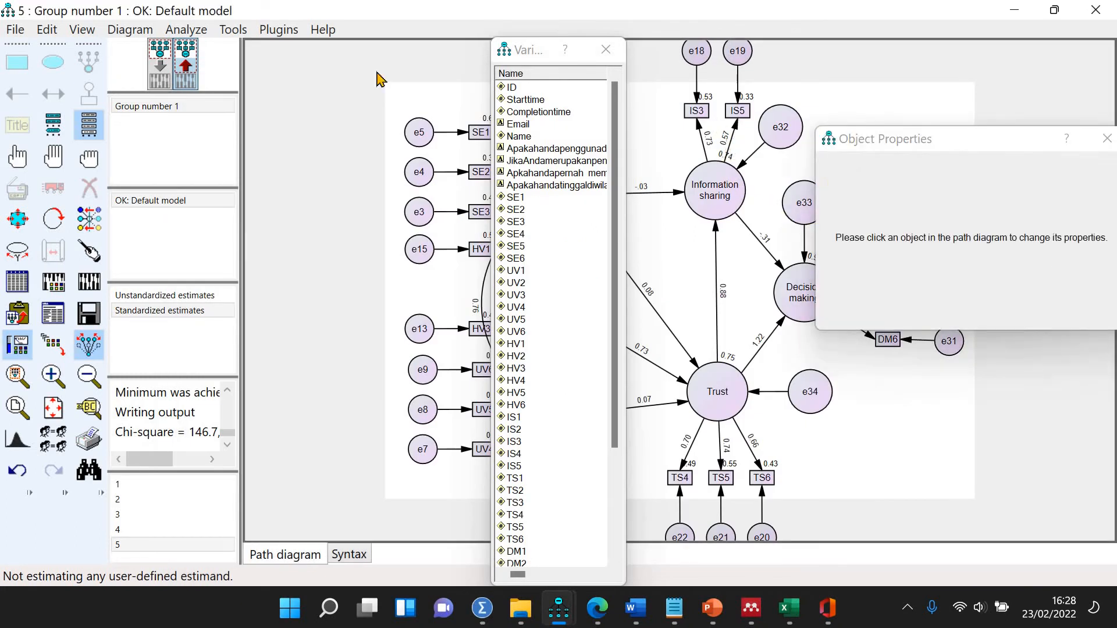
left_click(738, 112)
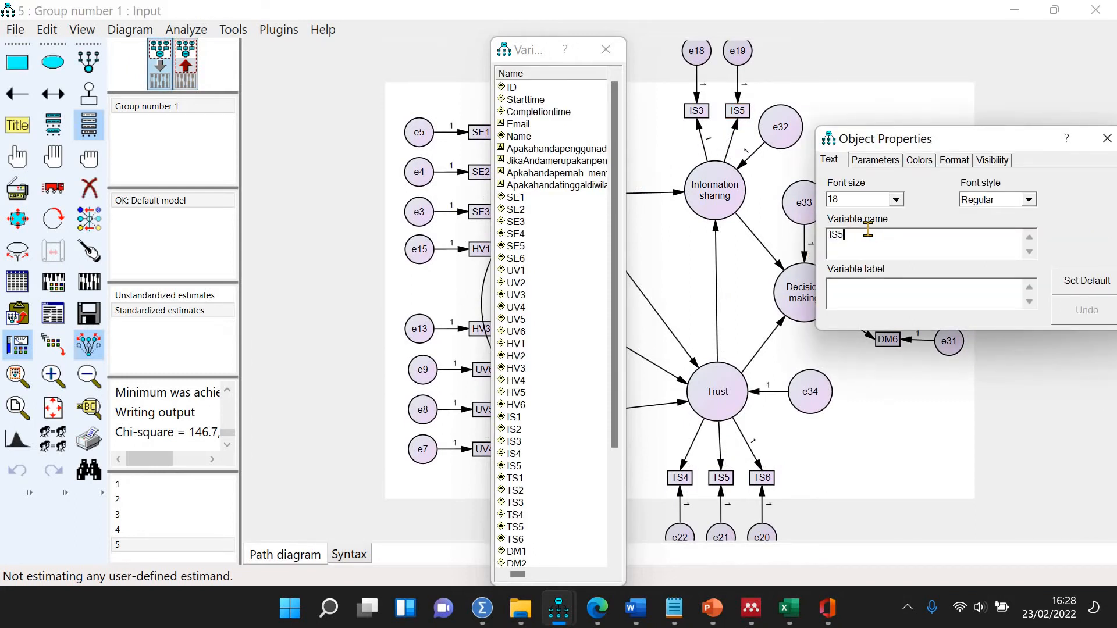
key("BackSpace")
type("1")
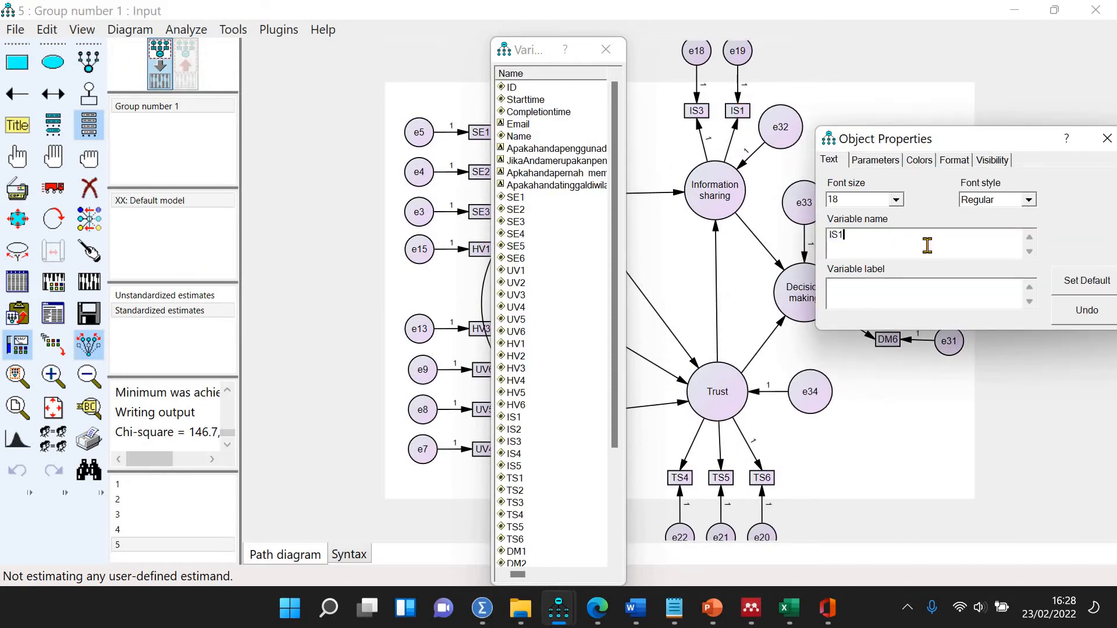
- Calculate the estimates with IS3 and IS1 as indicators, and compare the model fit and regression weights with the path diagram
left_click(89, 281)
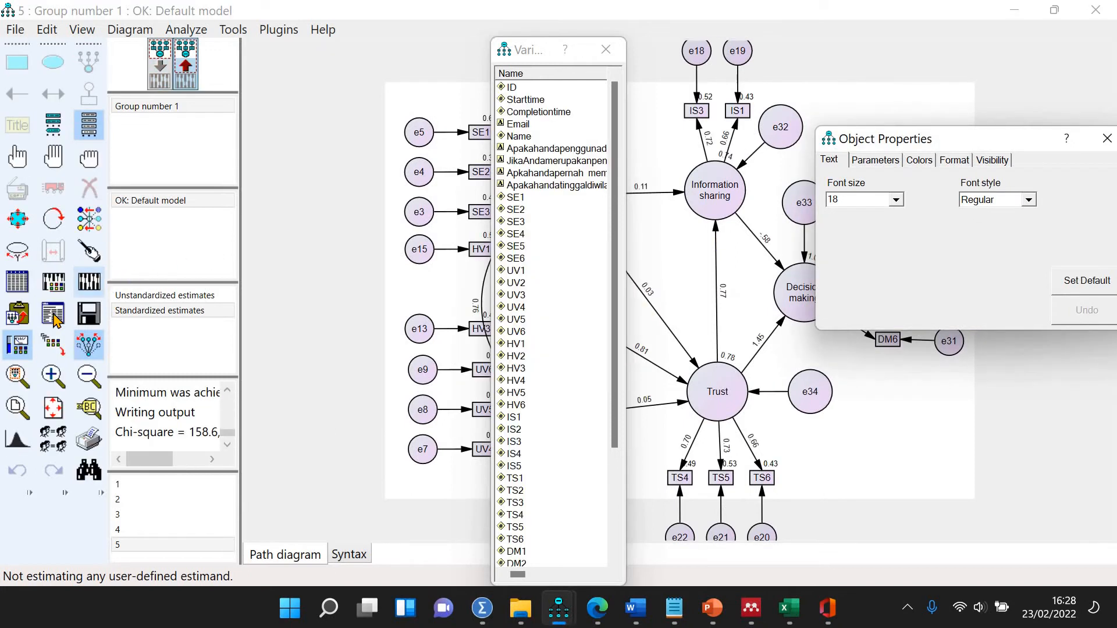
key("F10")
left_click(241, 260)
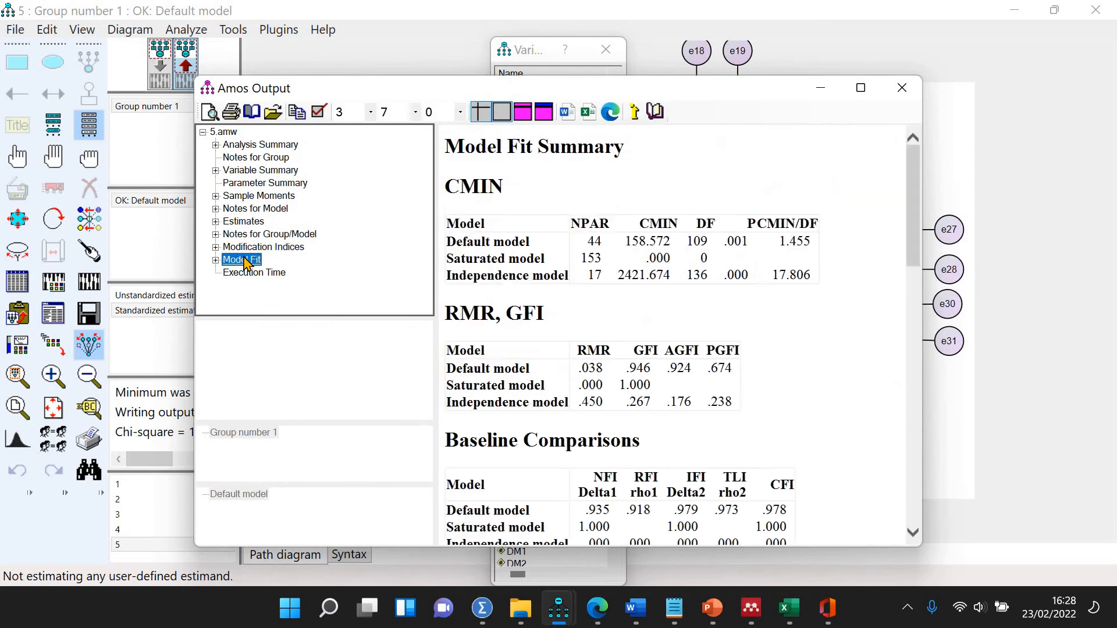
left_click(244, 221)
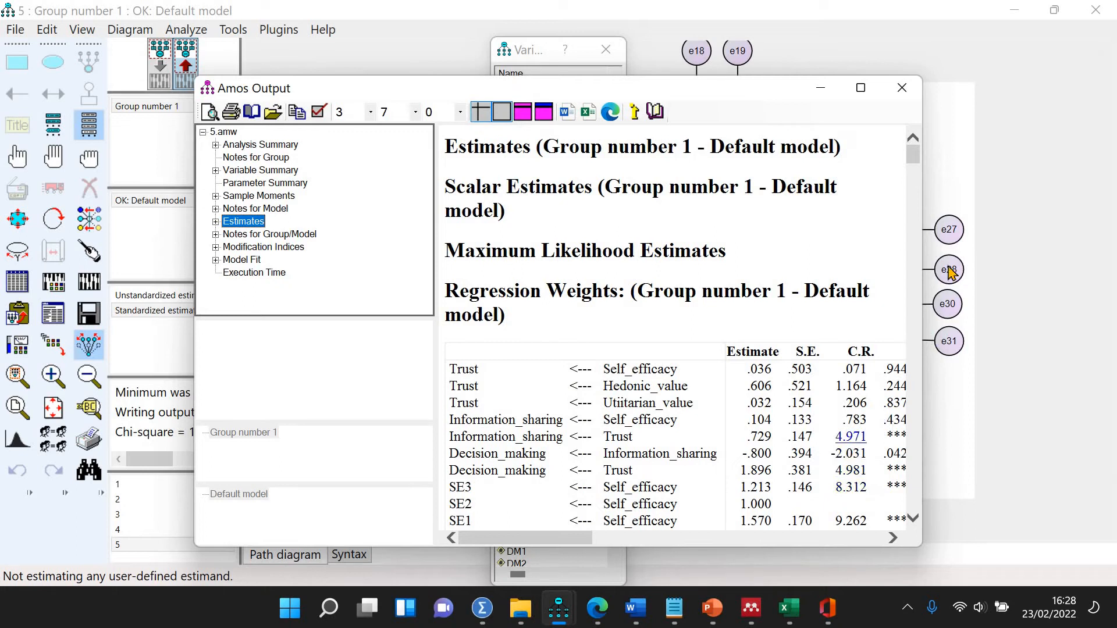
left_click_drag(686, 89, 475, 139)
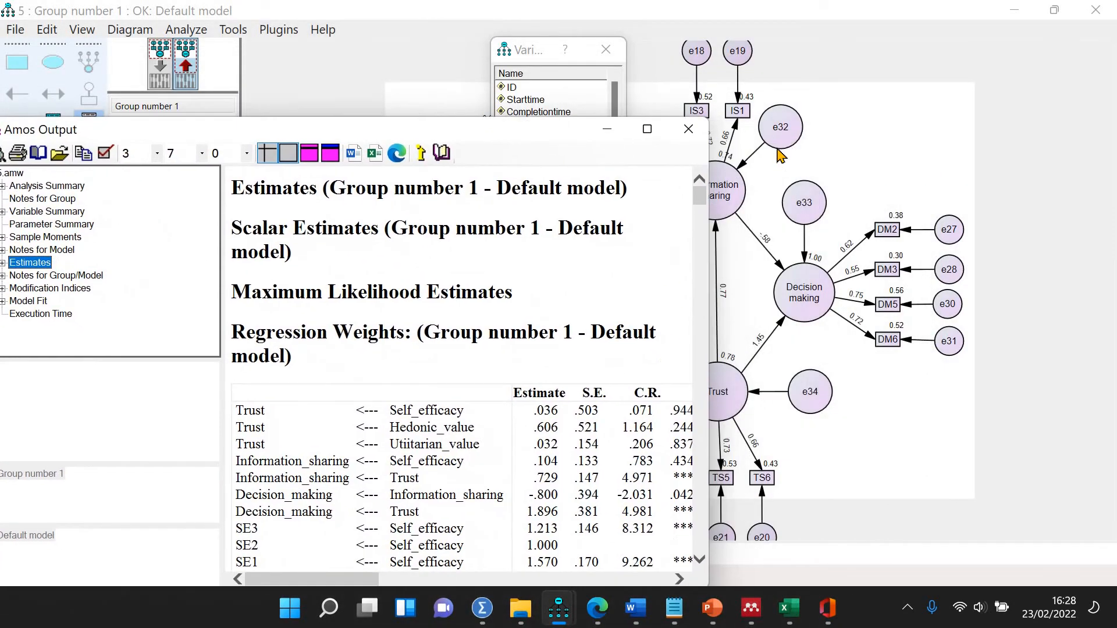
- Change the Information sharing indicator IS1 beside IS3 to IS4 in the input diagram
double_click(744, 119)
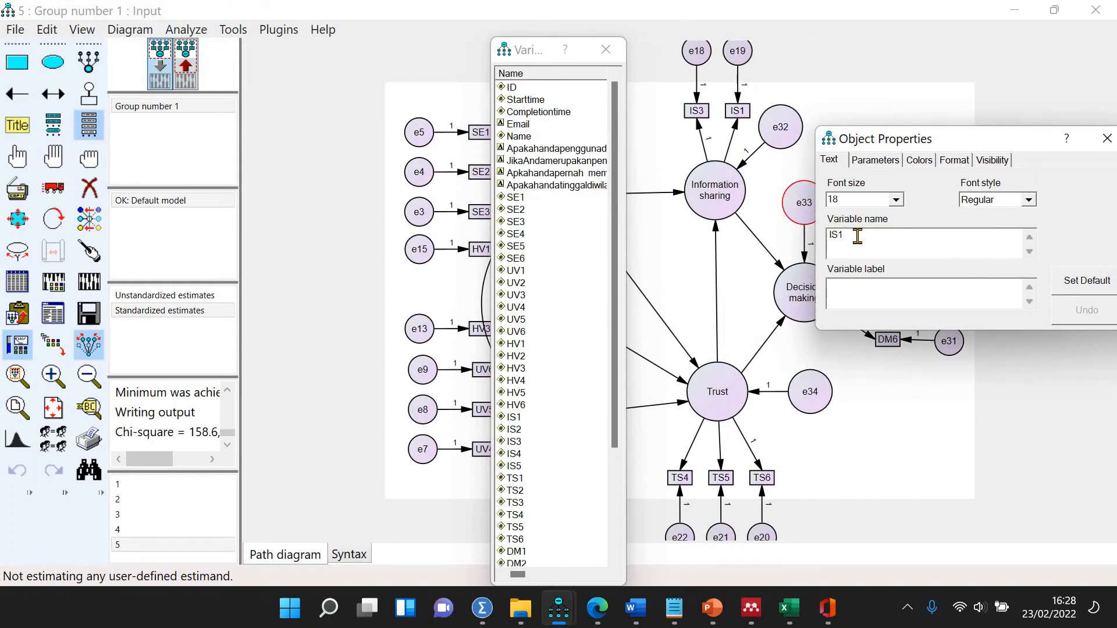
key("BackSpace")
type("4")
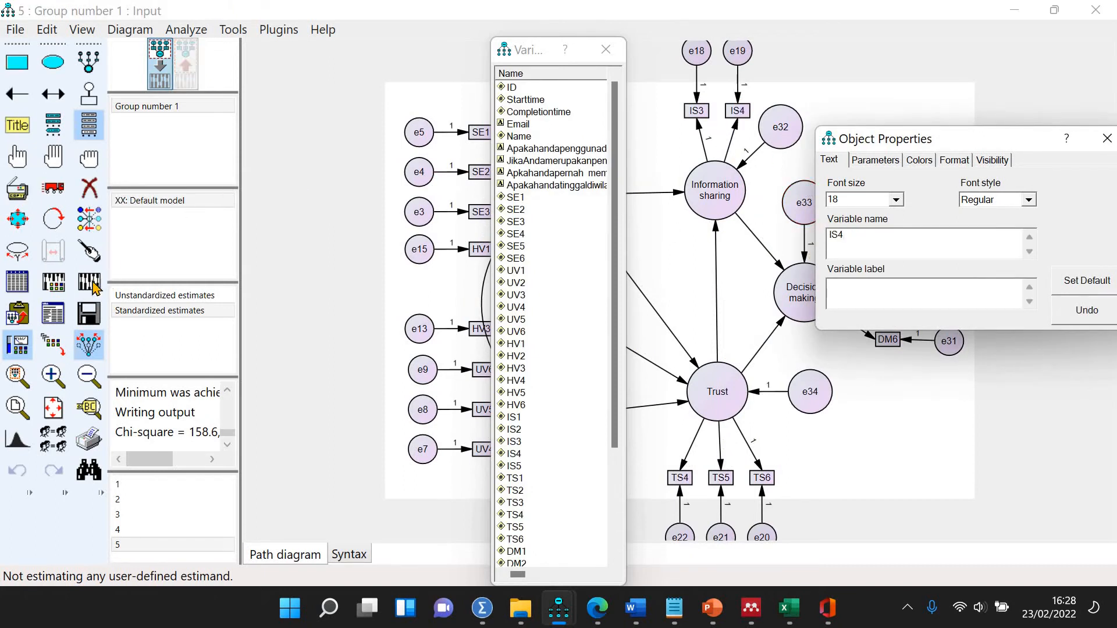
- Calculate the estimates with IS3 and IS4 as indicators and review the model fit summary
left_click(89, 281)
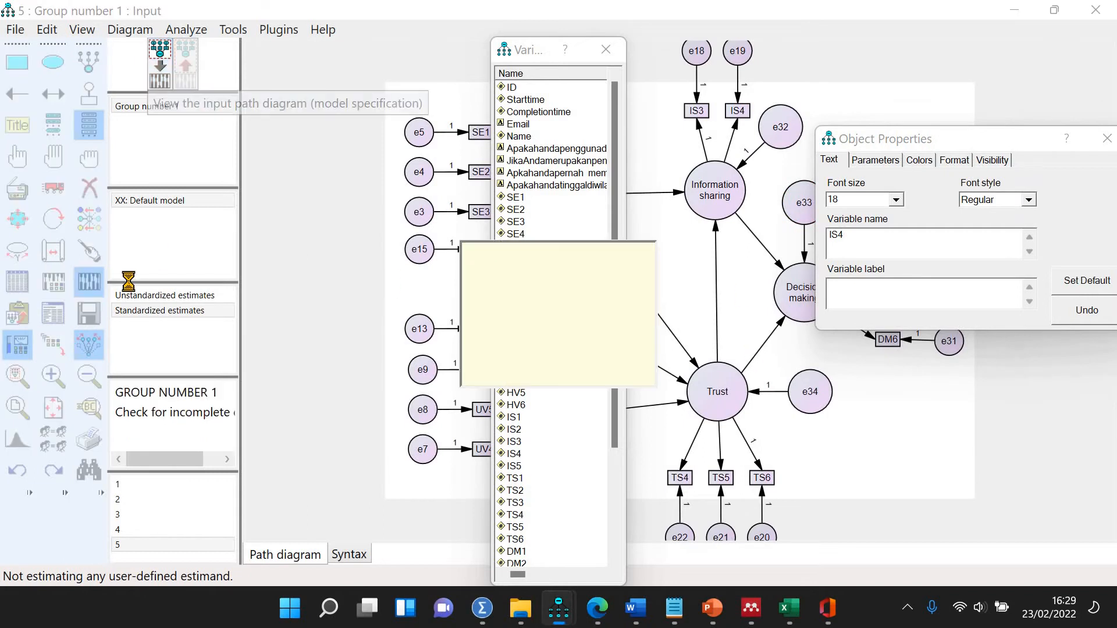
left_click(51, 321)
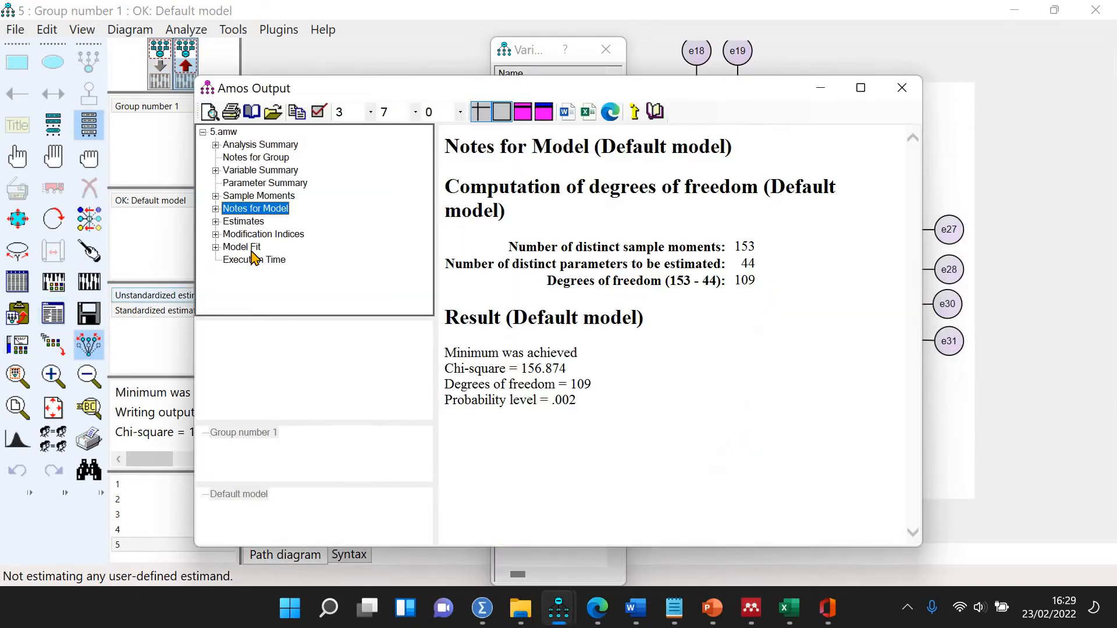
left_click(242, 247)
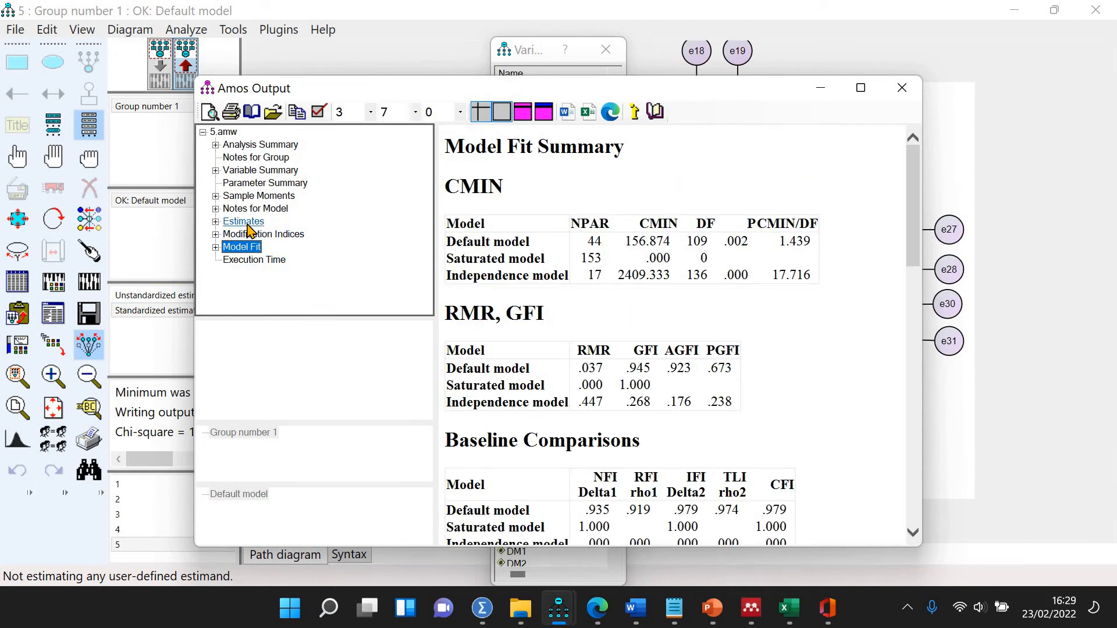
- Review the regression weights of the model with IS3 and IS4 as Information sharing indicators, and return to the path diagram
left_click(243, 222)
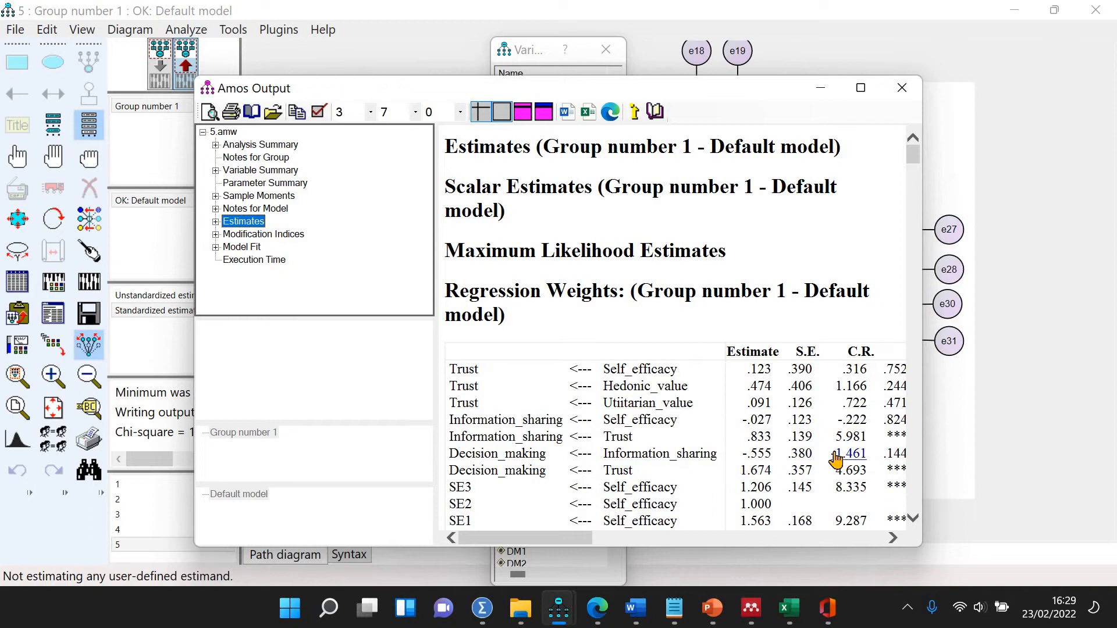
left_click(971, 364)
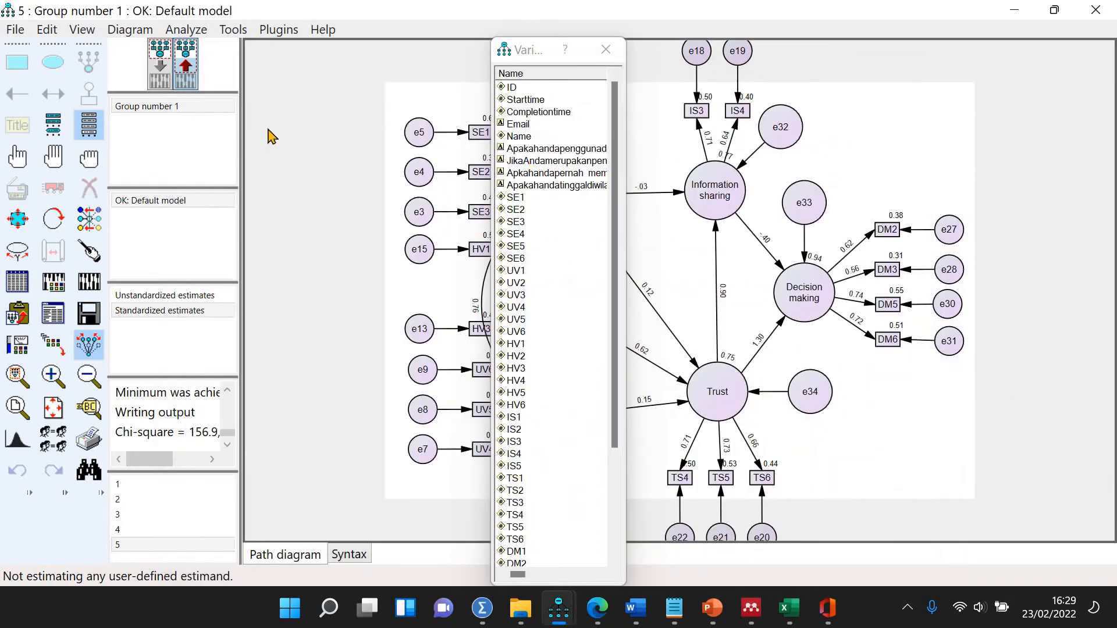
- Change the Information sharing indicator IS4 to IS1 in the input diagram, move the variable list aside, and calculate the estimates
left_click(158, 75)
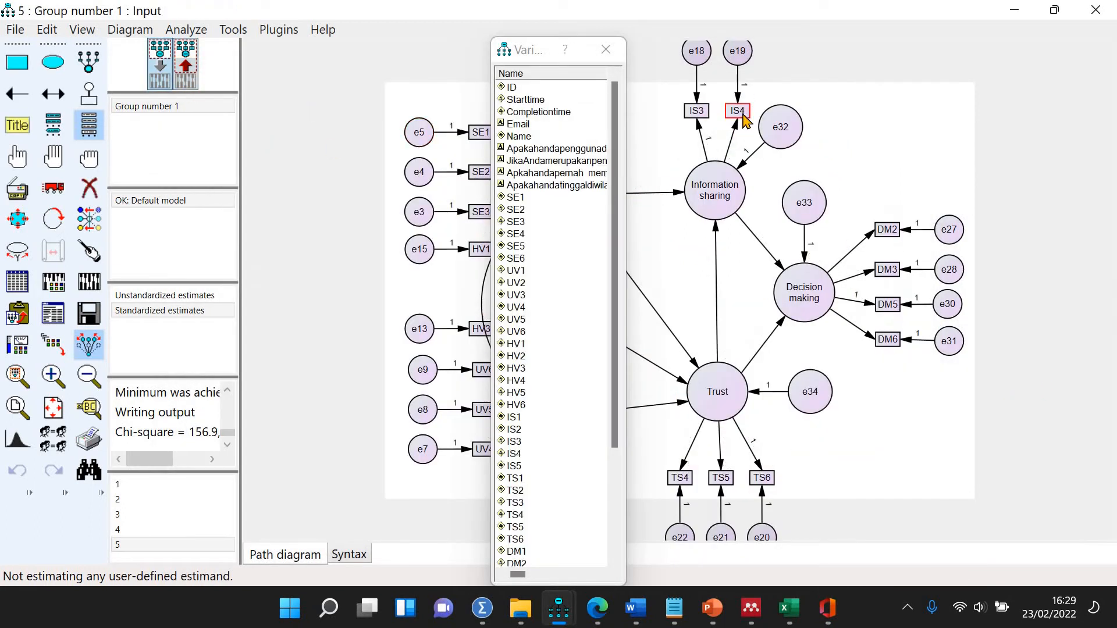
double_click(742, 116)
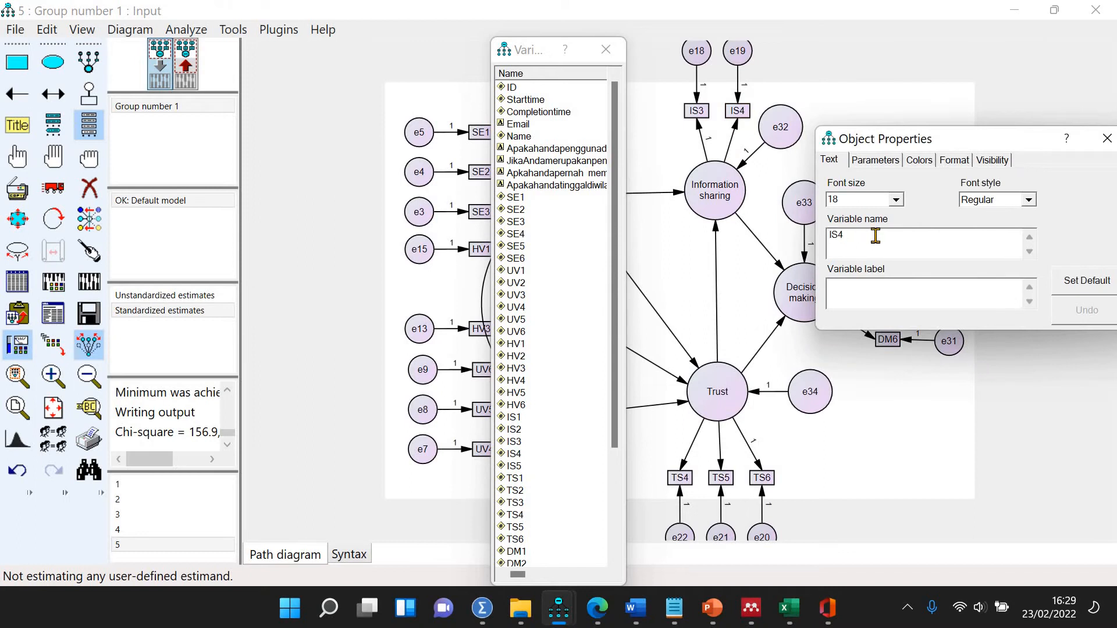
key("BackSpace")
type("1")
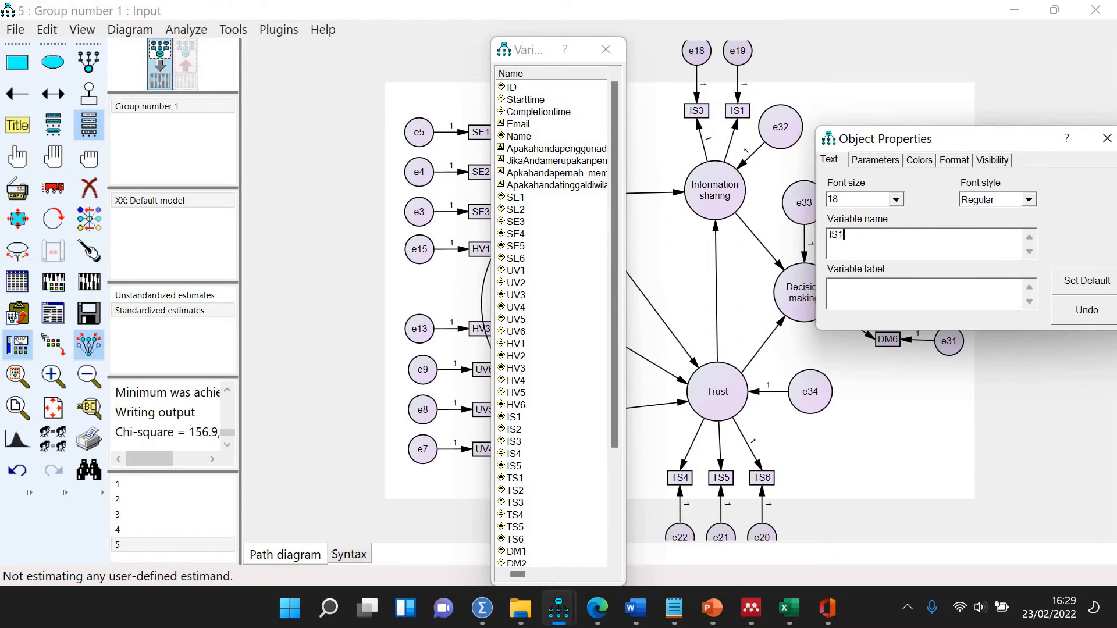
left_click(1108, 138)
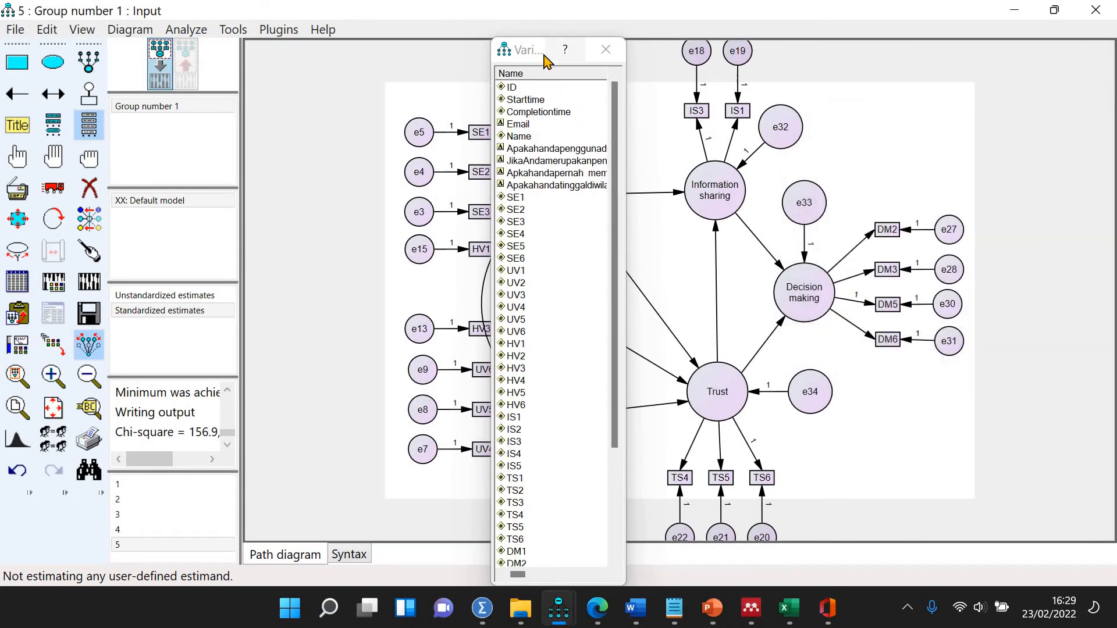
left_click_drag(820, 78, 1027, 42)
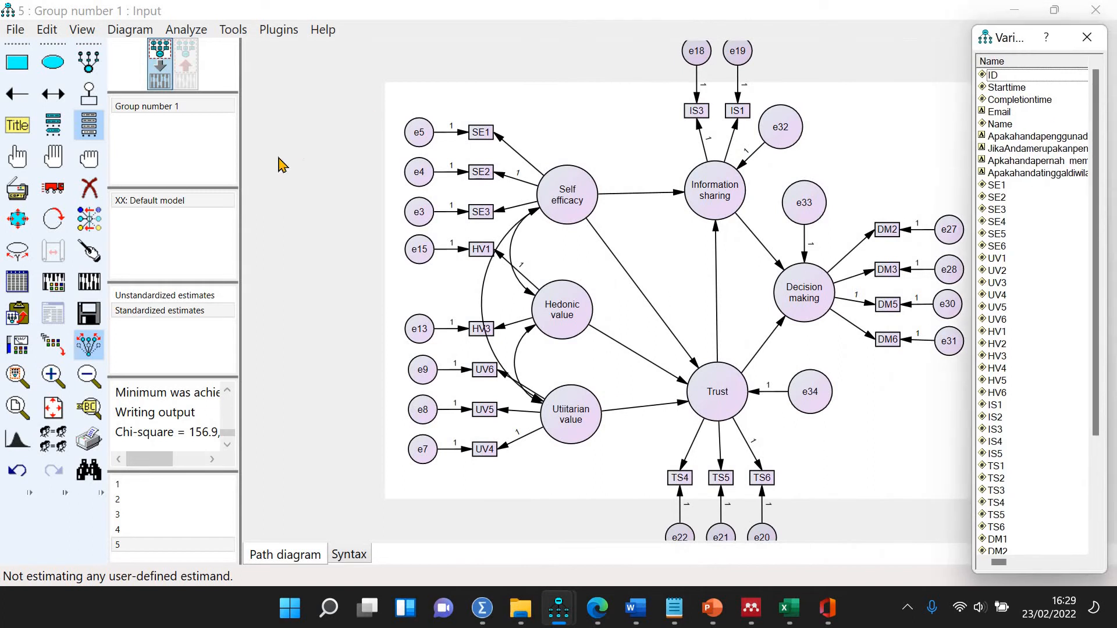
left_click(91, 282)
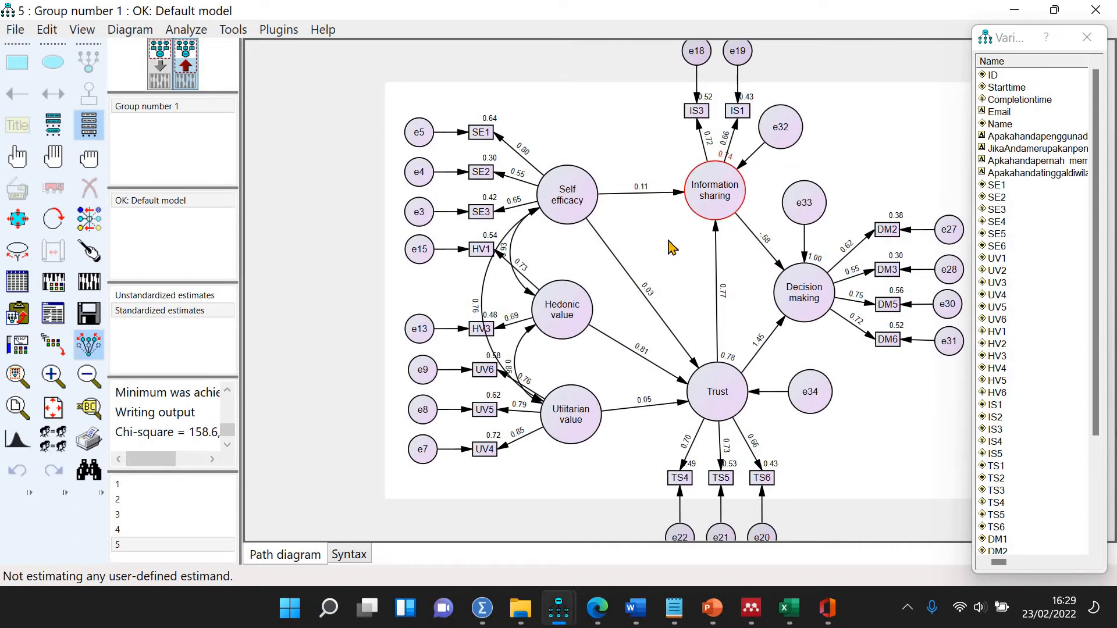
- Switch to the SPSS variable list and replace the final period of the IS2 label with an asterisk
left_click(482, 608)
left_click(374, 532)
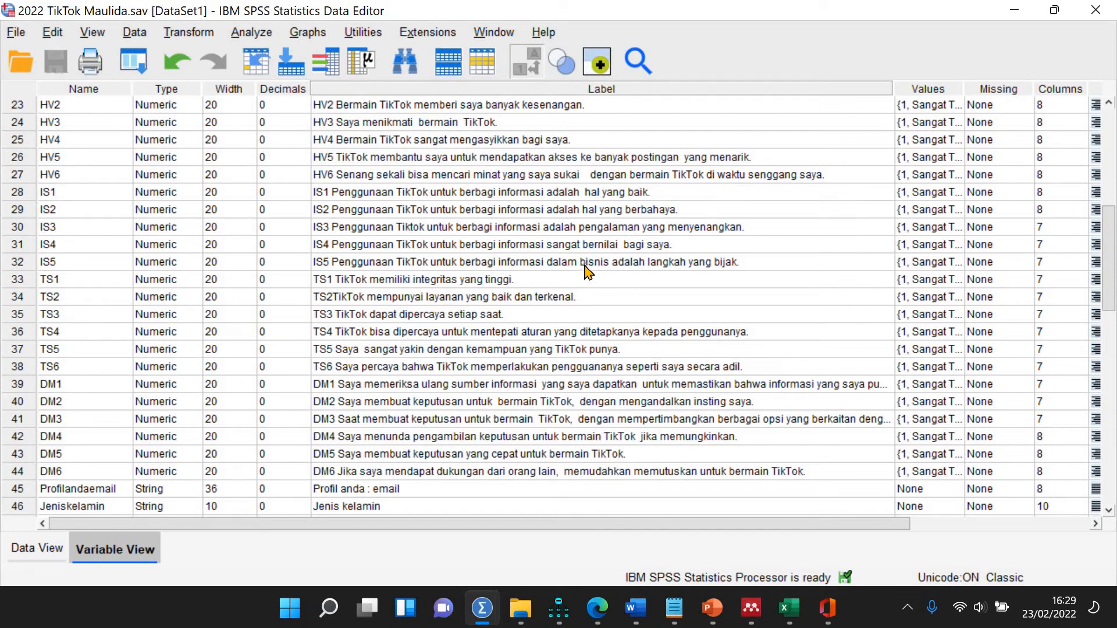
left_click(508, 207)
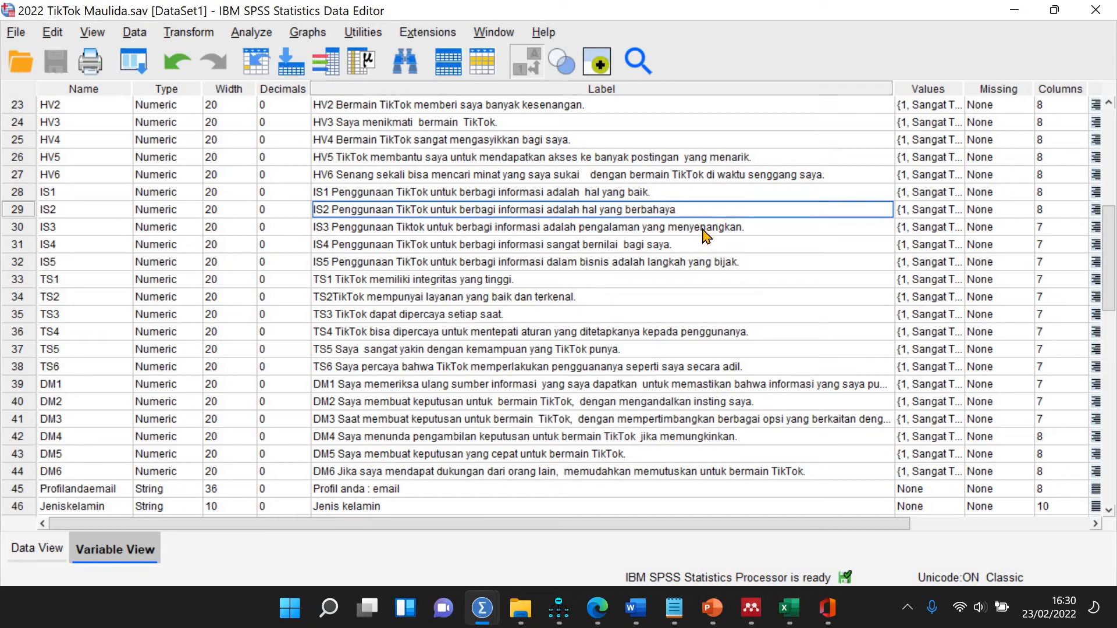
left_click(681, 315)
scroll(680, 314, "down", 1)
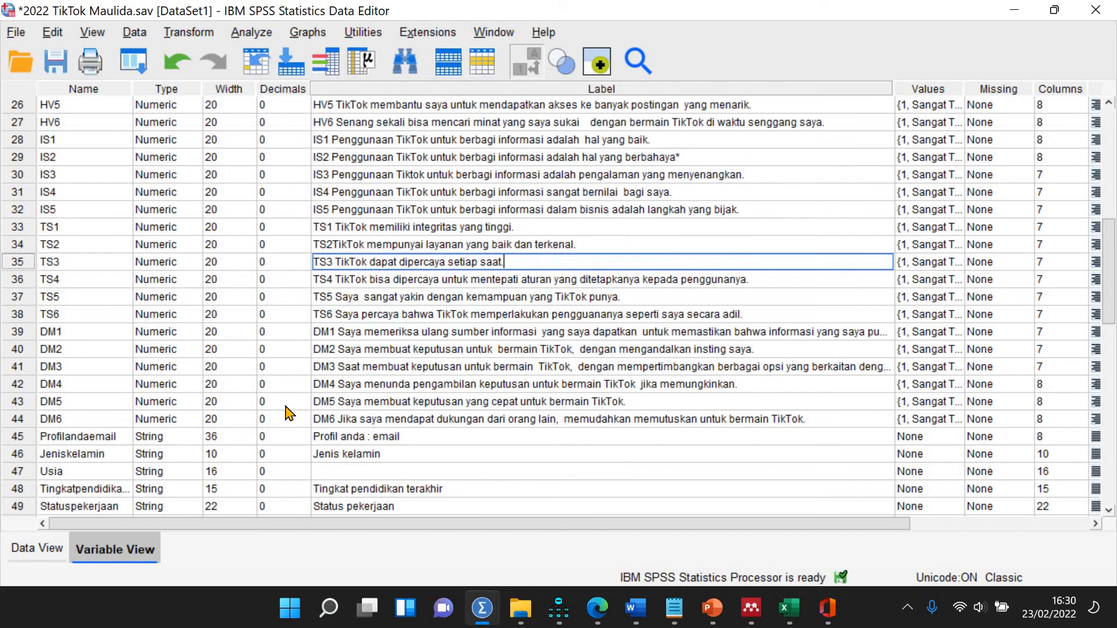
- Check the wording of the decision-making items and replace the final period of the DM4 label with an asterisk
left_click(360, 419)
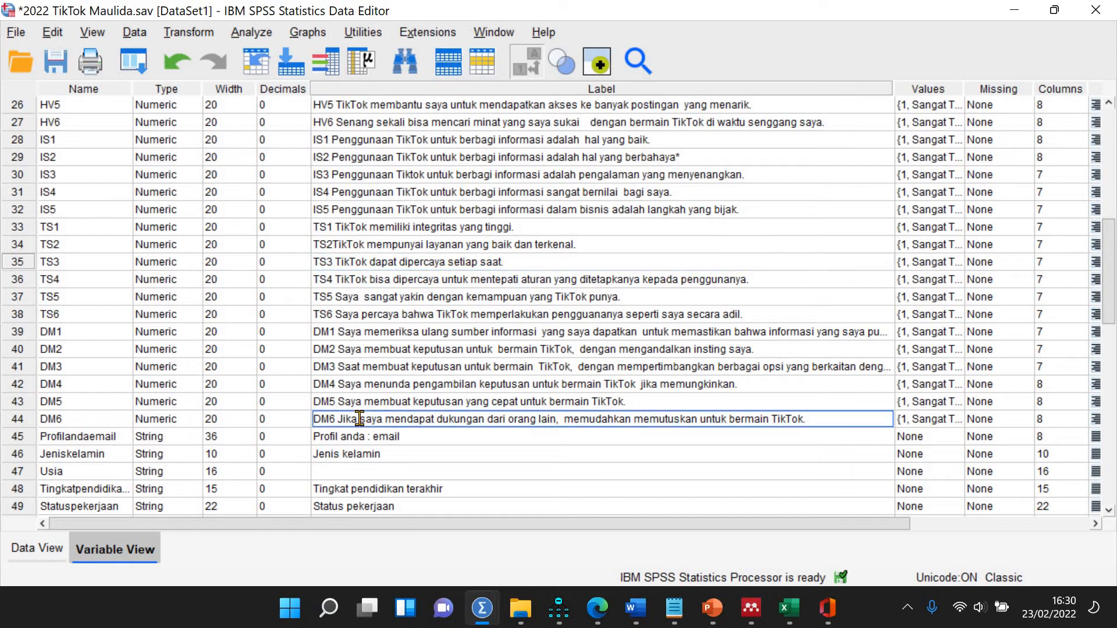
left_click(395, 401)
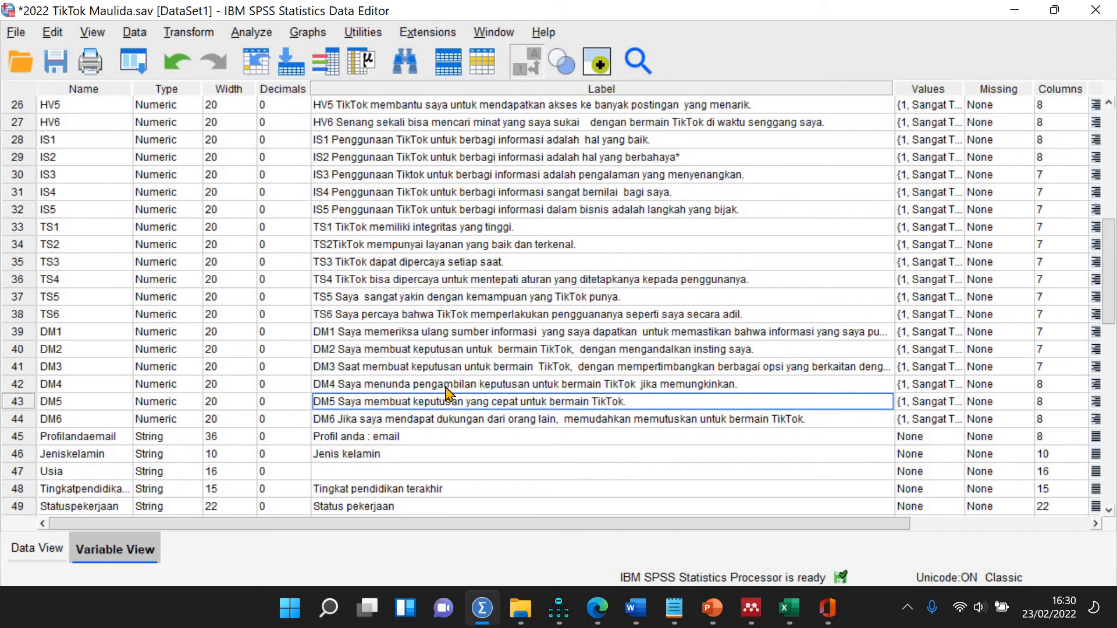
left_click(445, 385)
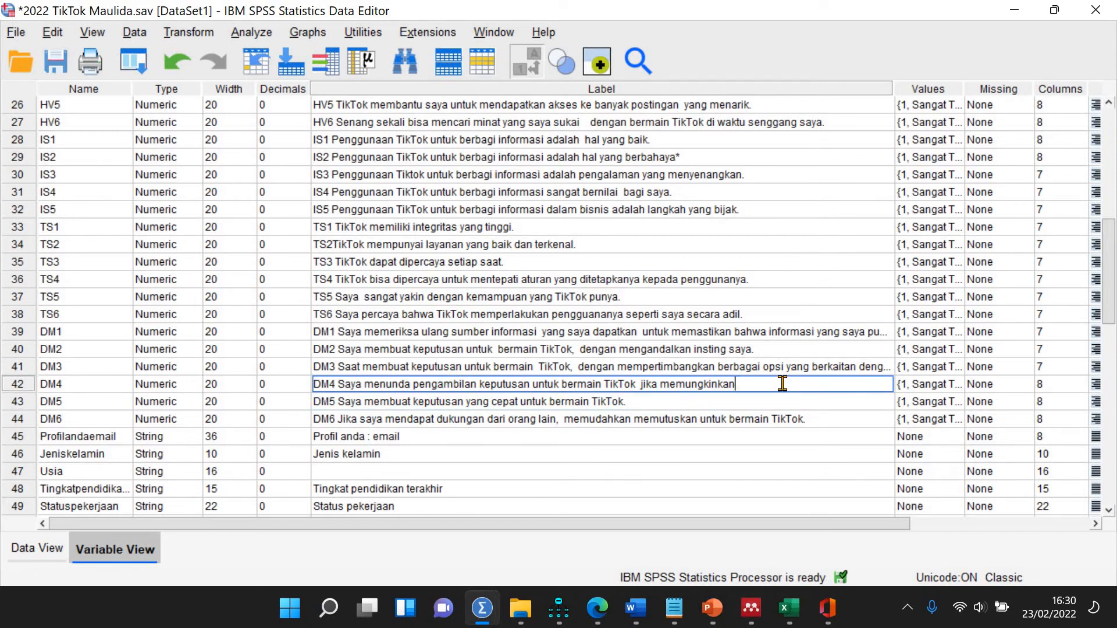
left_click(704, 402)
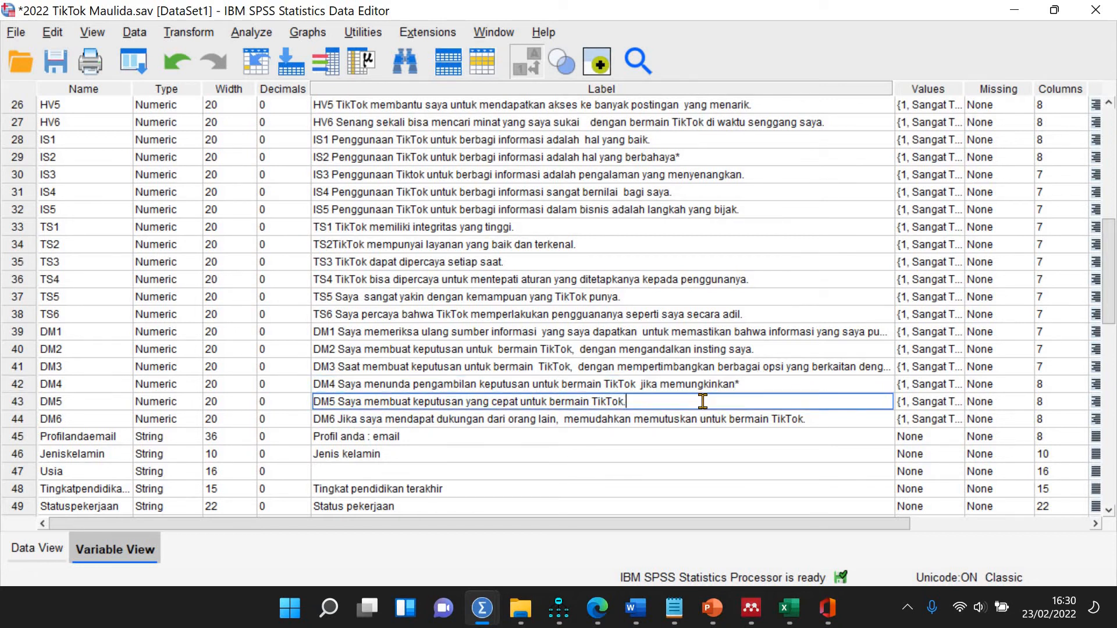
left_click(704, 367)
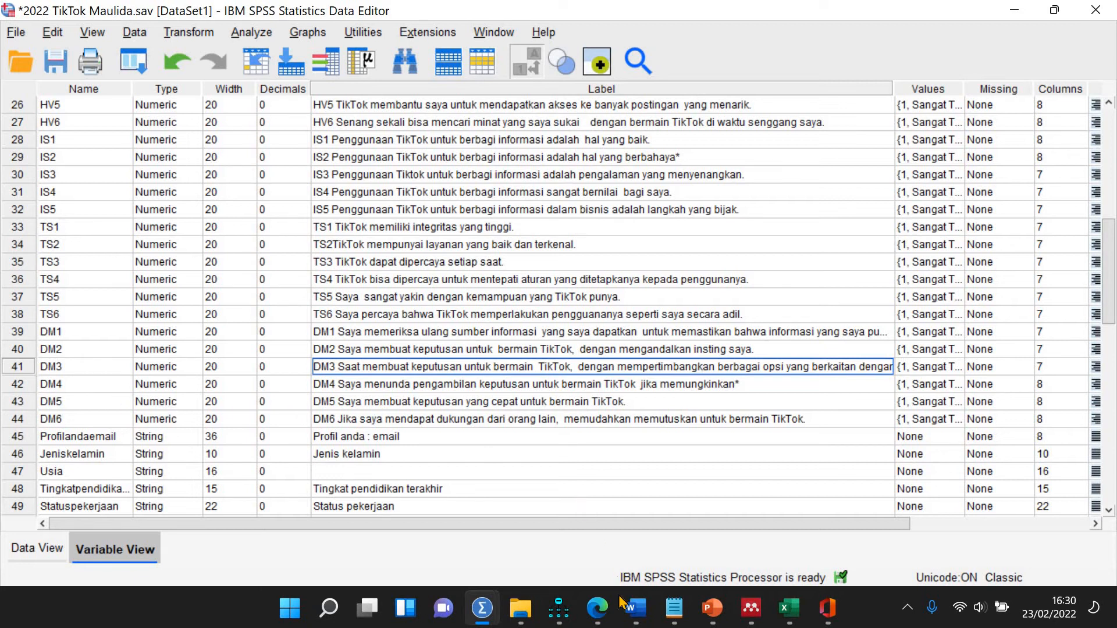
- Save the edited SPSS data file, switch to Amos, and show the standardized estimates on the path diagram
mouse_move(647, 593)
left_click(562, 611)
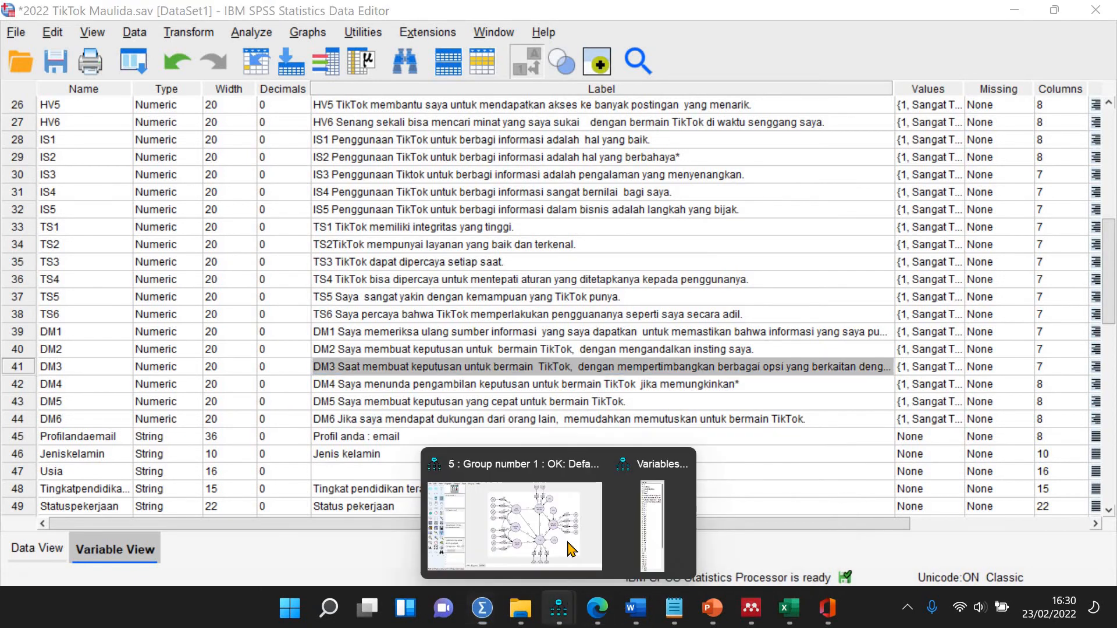
left_click(569, 545)
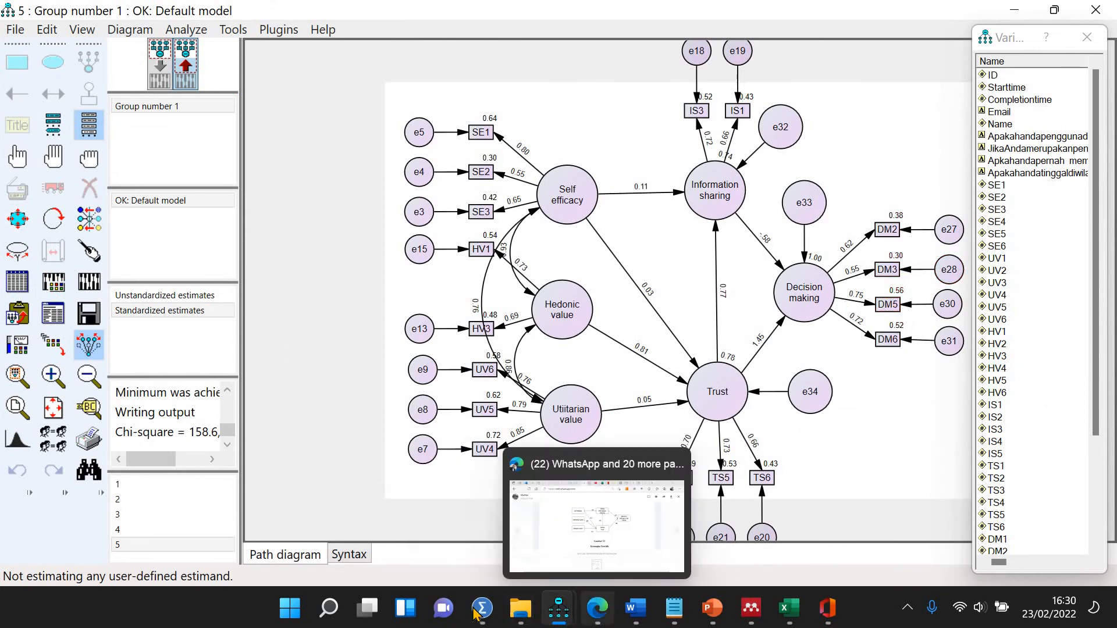
left_click(429, 562)
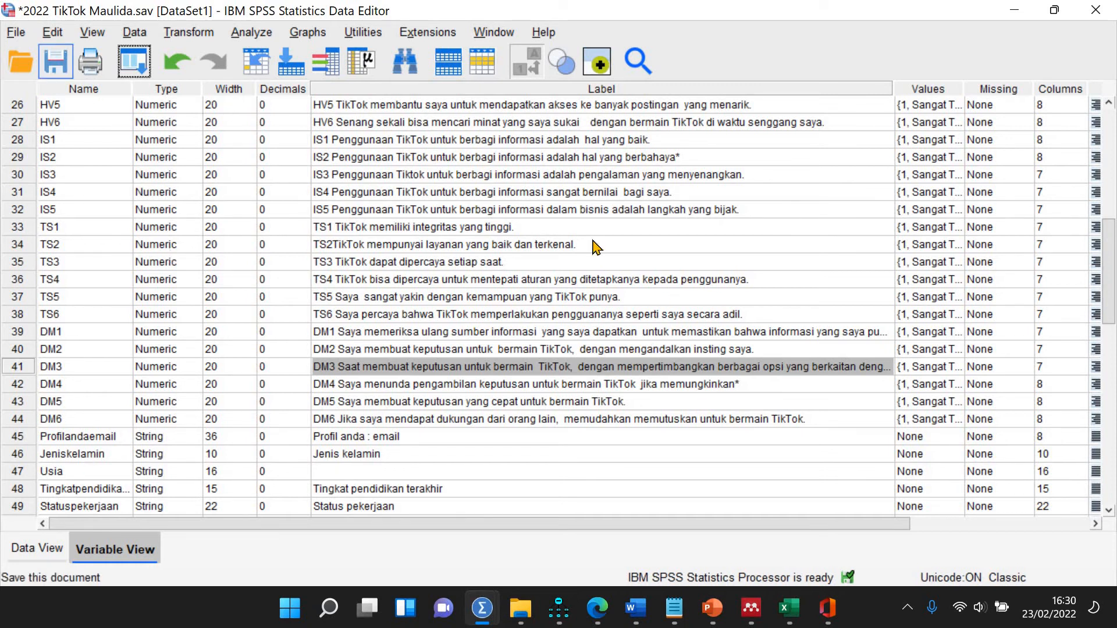
left_click(56, 61)
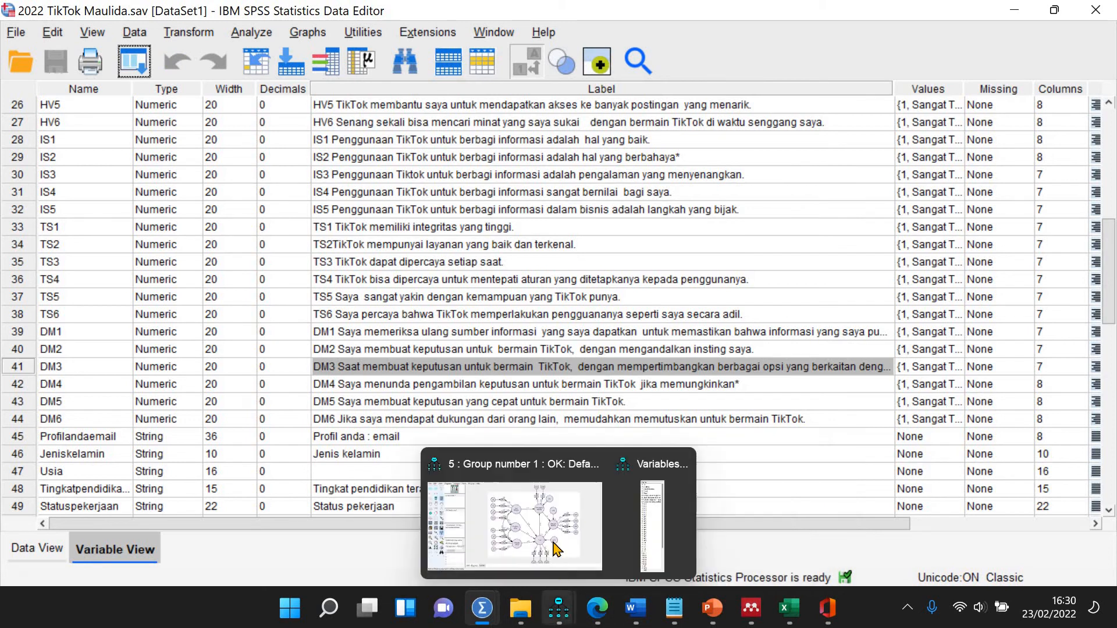
left_click(558, 541)
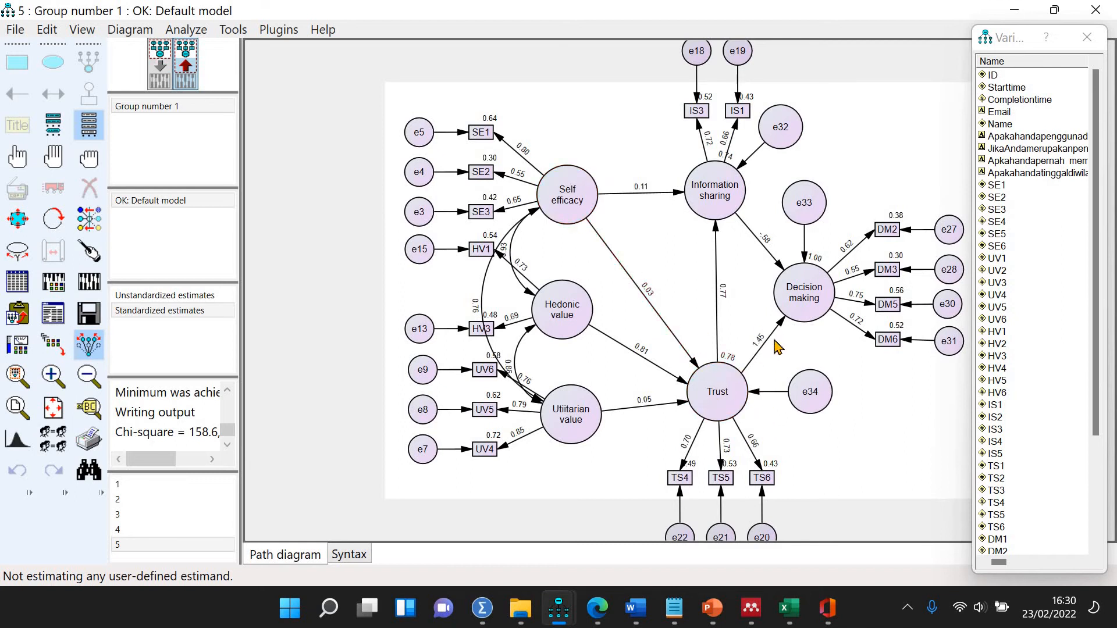
left_click(149, 311)
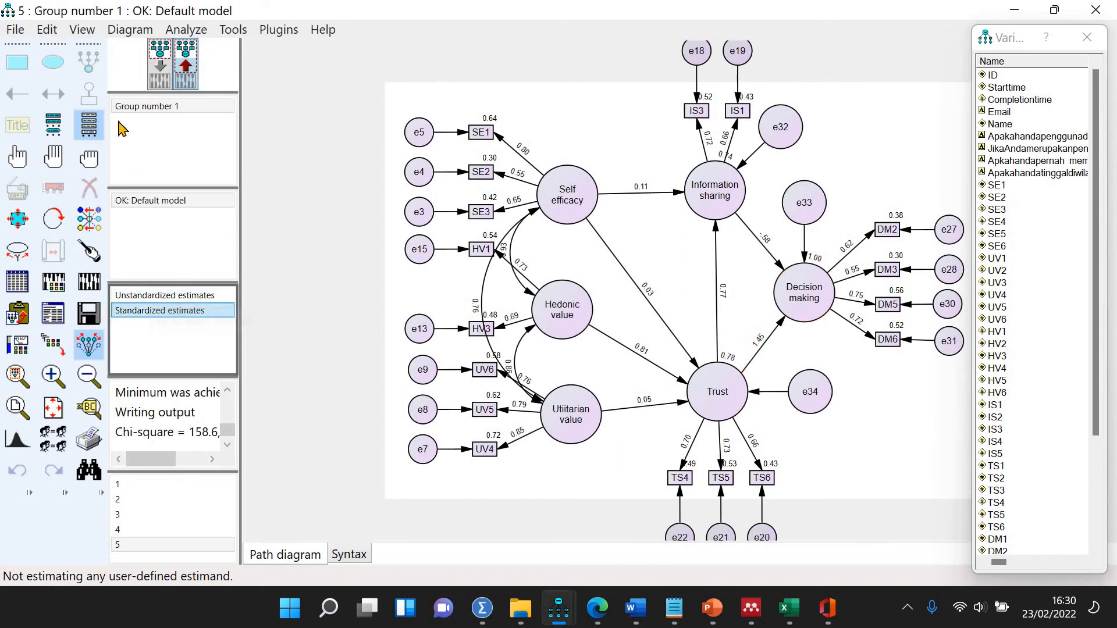
- Discard the unsaved changes by loading another model, reopen model 5, and calculate its estimates with IS4 and IS5 as indicators
left_click(167, 69)
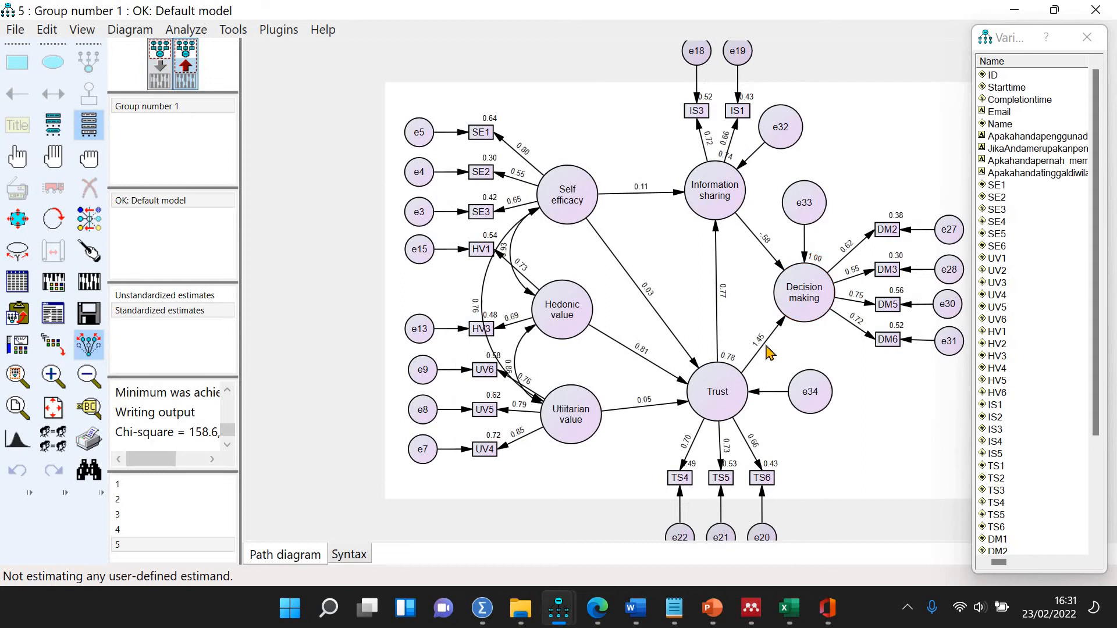
left_click(157, 530)
left_click(633, 372)
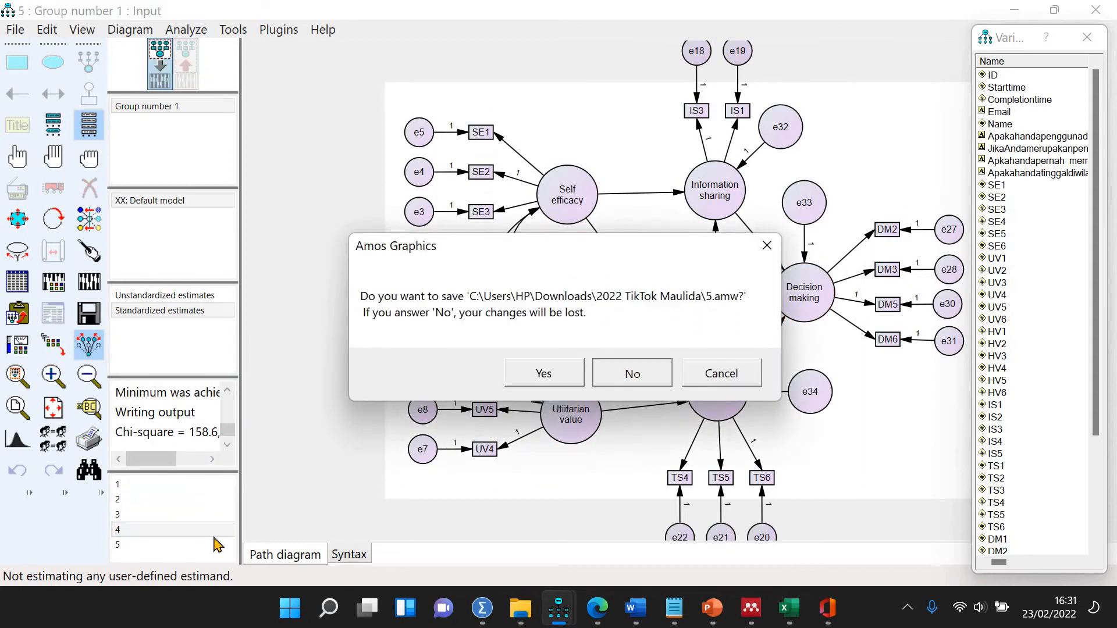
left_click(197, 545)
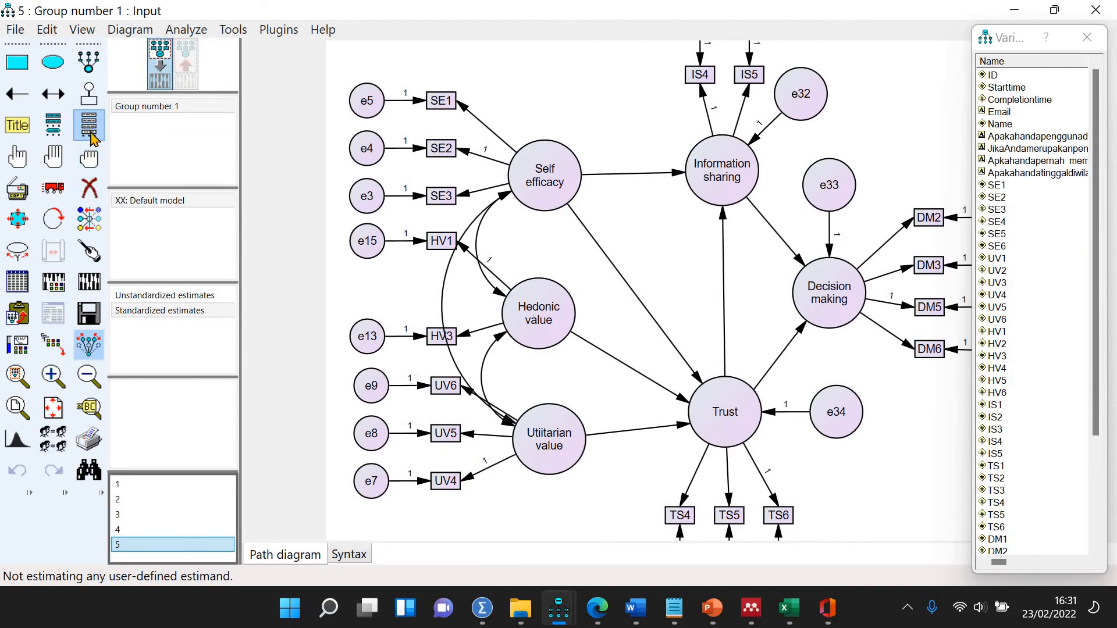
left_click(88, 281)
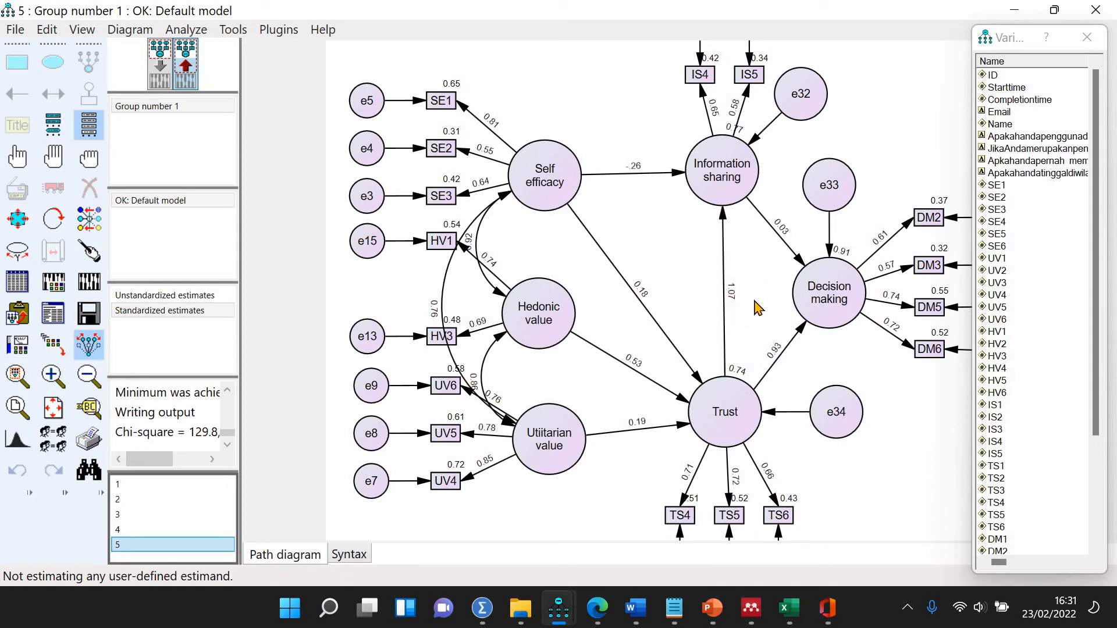
- Set the regression weights of the Trust to Information sharing and Information sharing to Decision making paths both to a
left_click(192, 81)
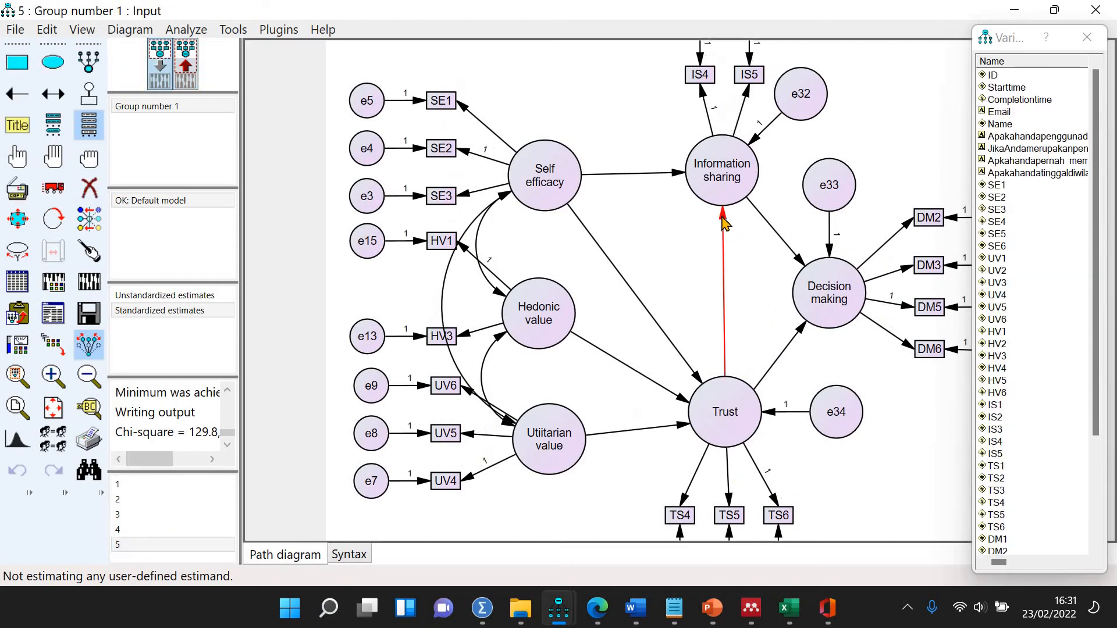
double_click(723, 223)
left_click(875, 161)
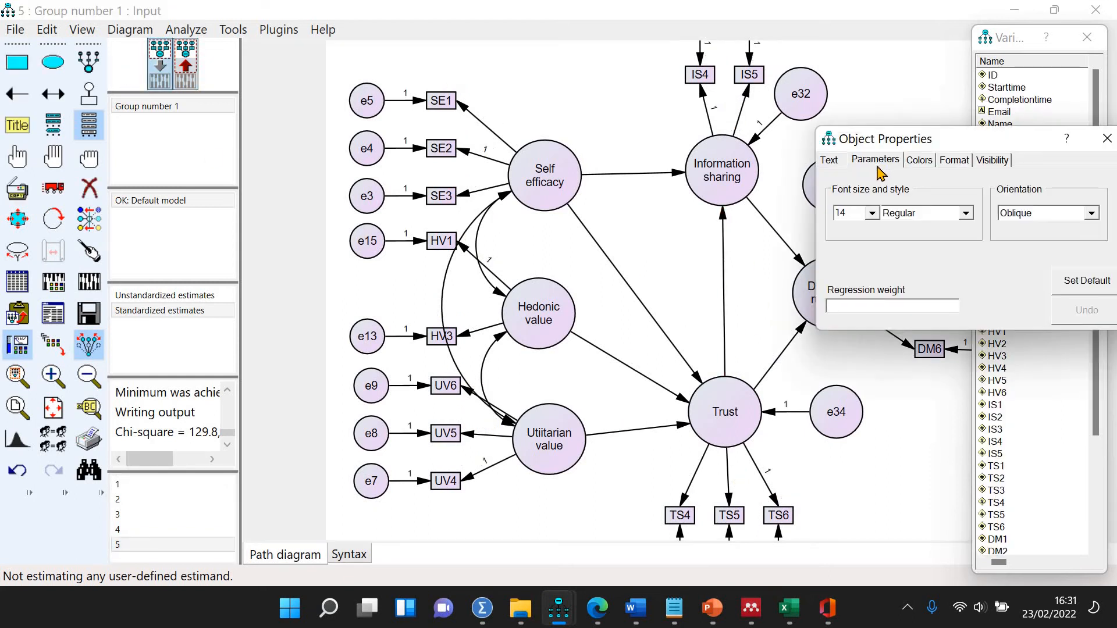
type("a")
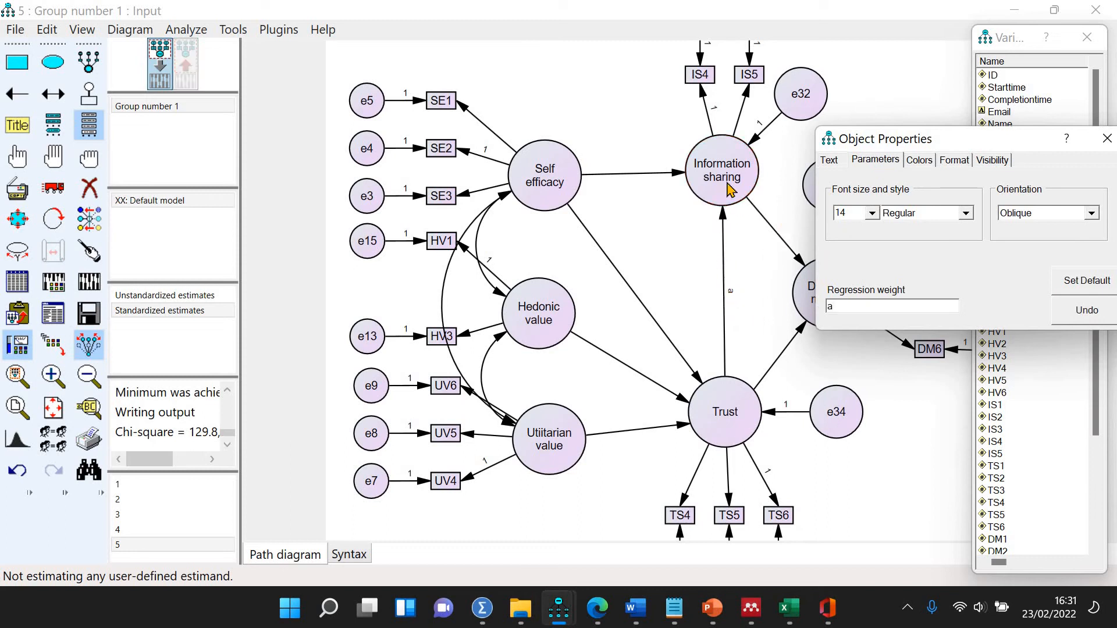
left_click(799, 261)
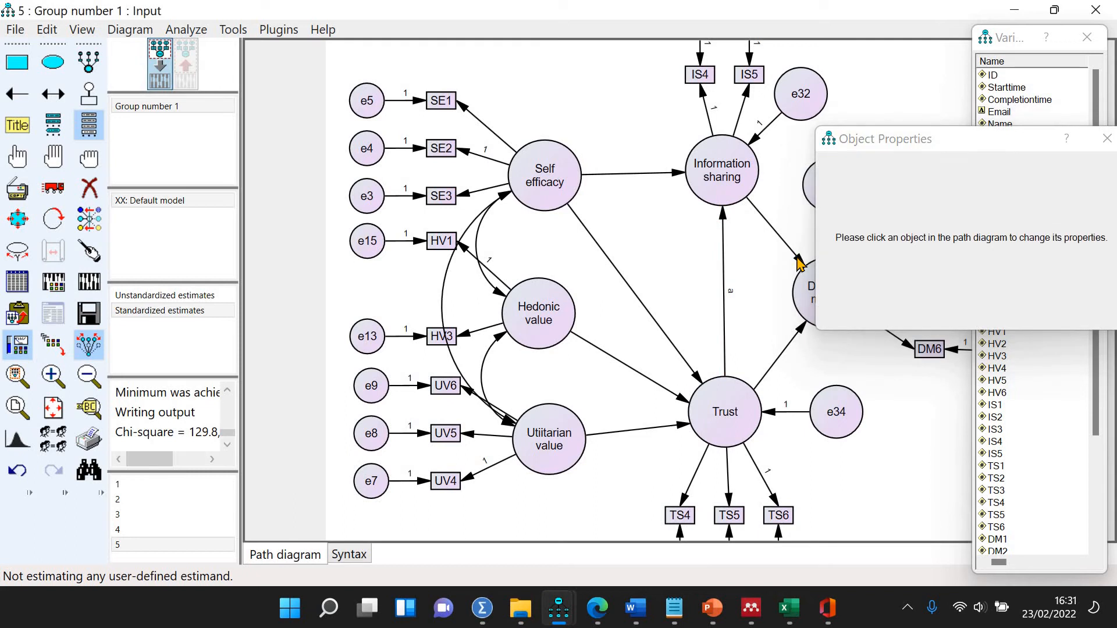
left_click(799, 261)
type("a")
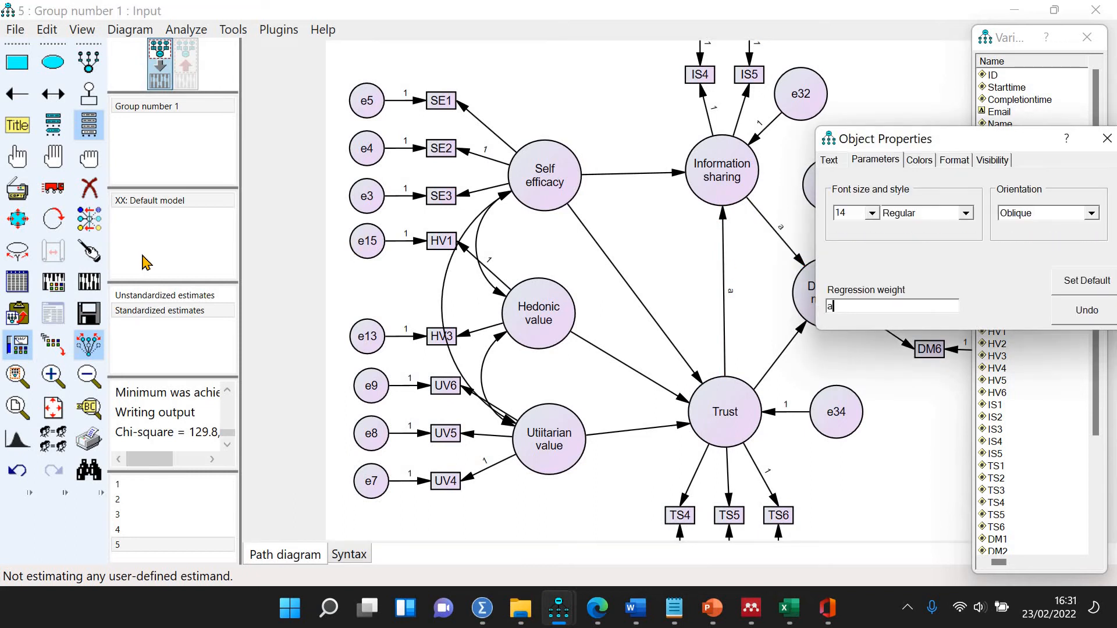
- Calculate the estimates with the two paths constrained equal, and review the model fit summary and the estimates
left_click(89, 282)
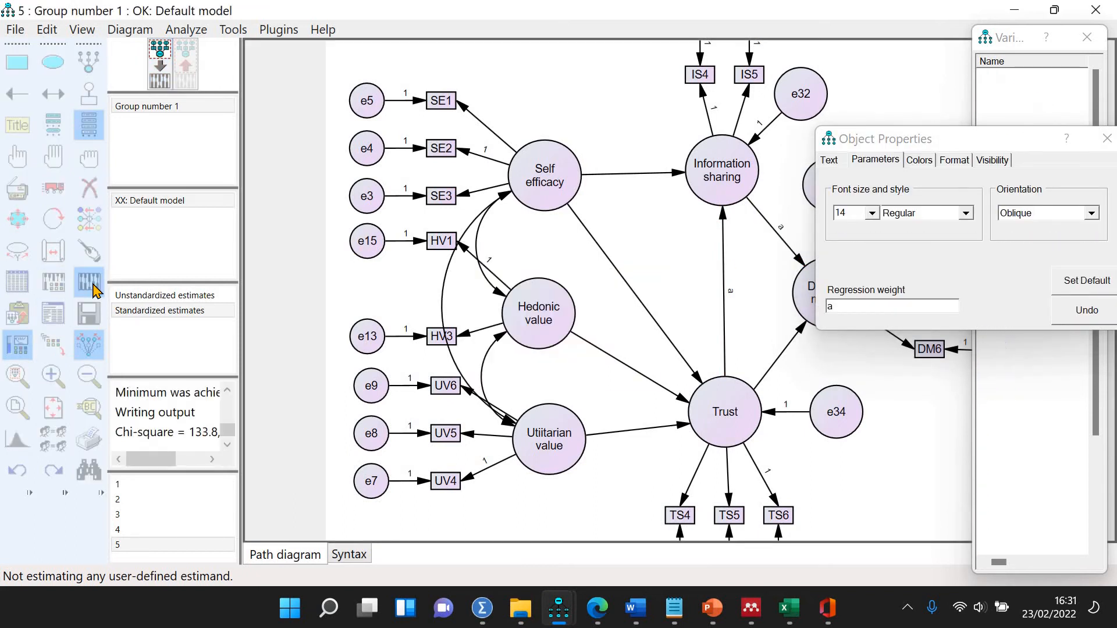
left_click(51, 319)
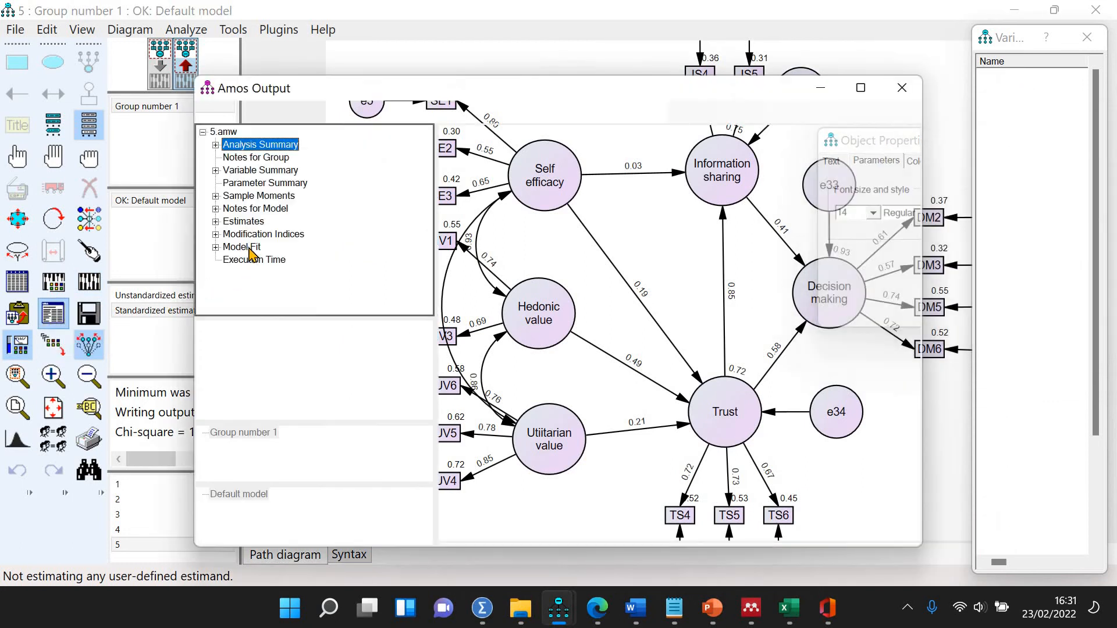
left_click(243, 247)
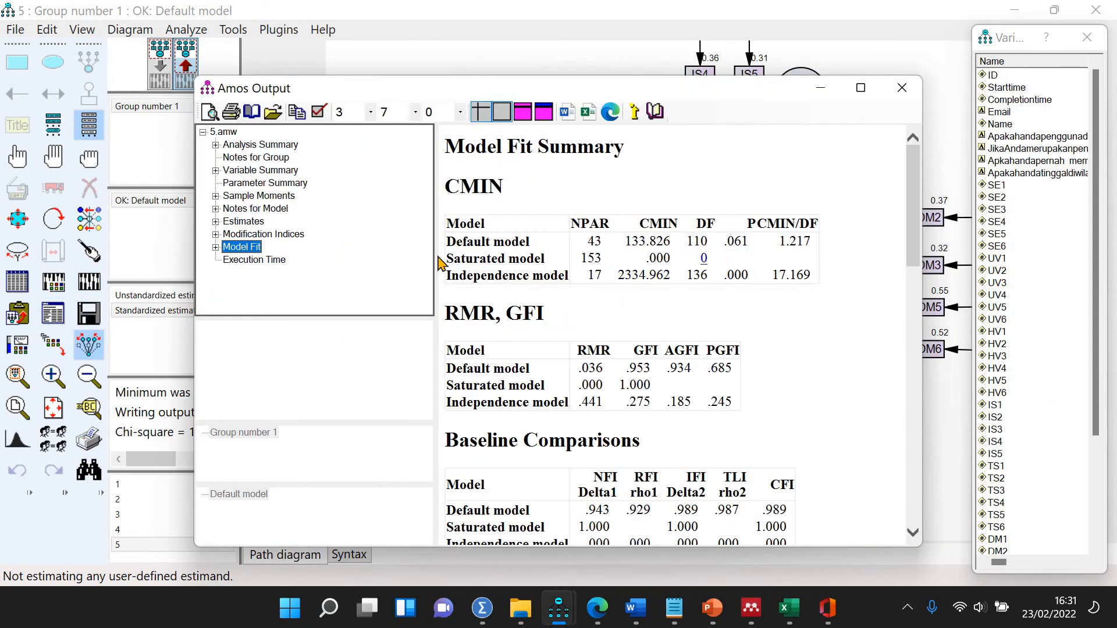
left_click(248, 223)
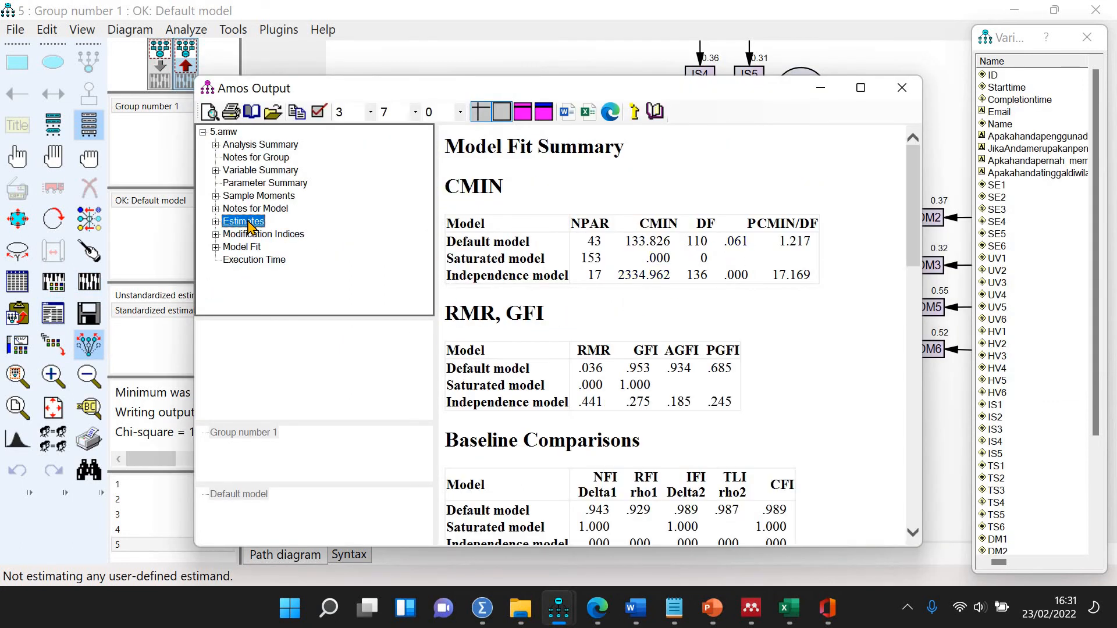
- Review the regression weights, close the output, and replace the Information sharing indicator IS5 with IS1
scroll(736, 398, "down", 1)
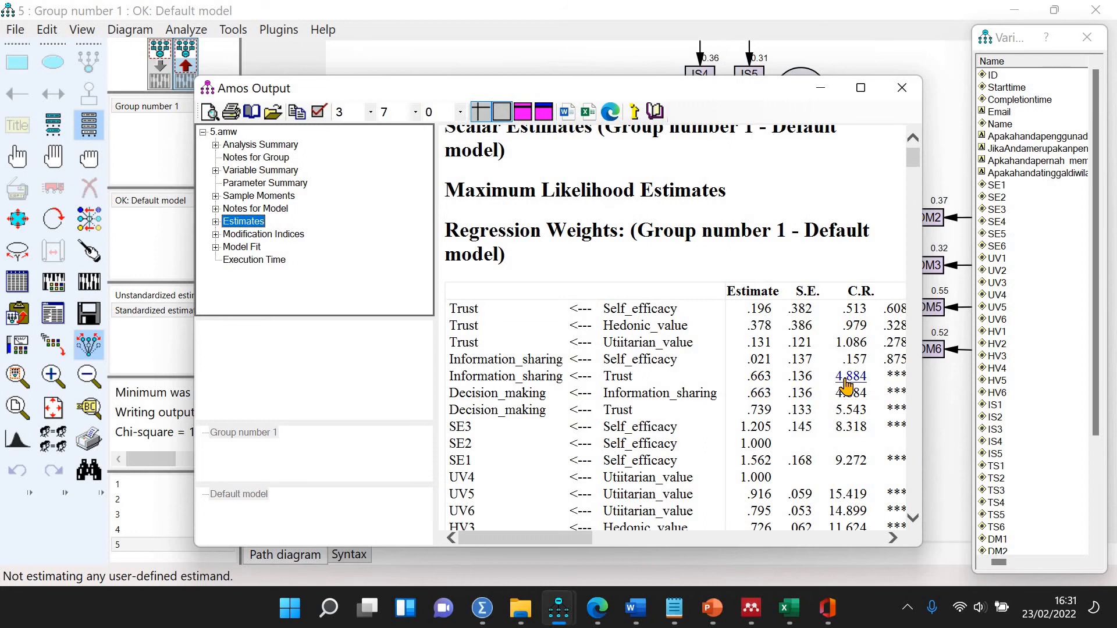
left_click(943, 399)
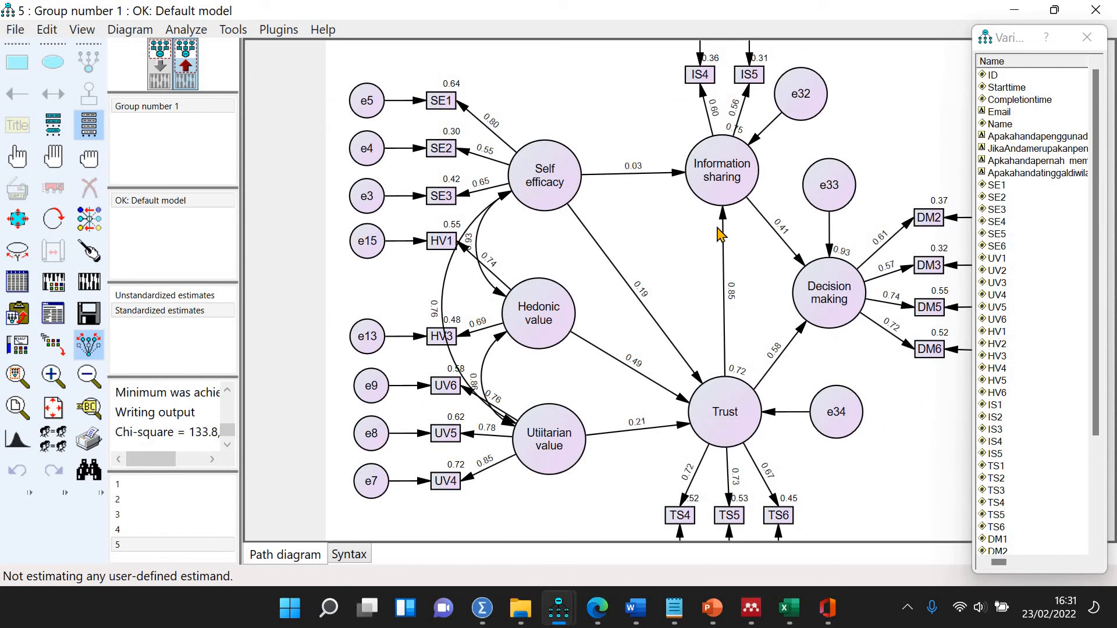
left_click(156, 76)
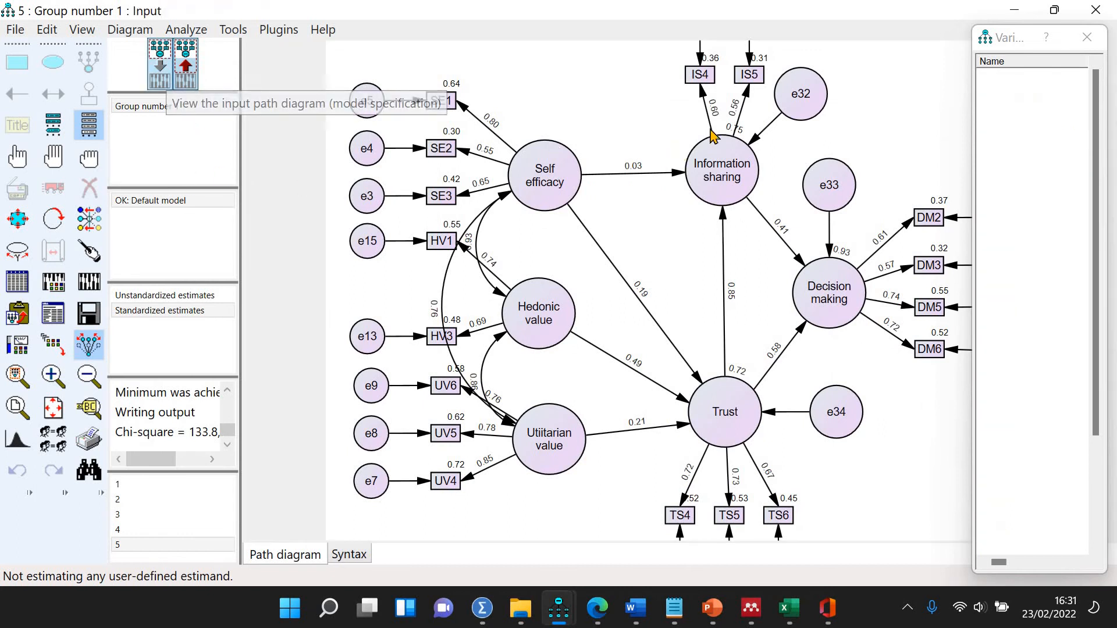
double_click(751, 75)
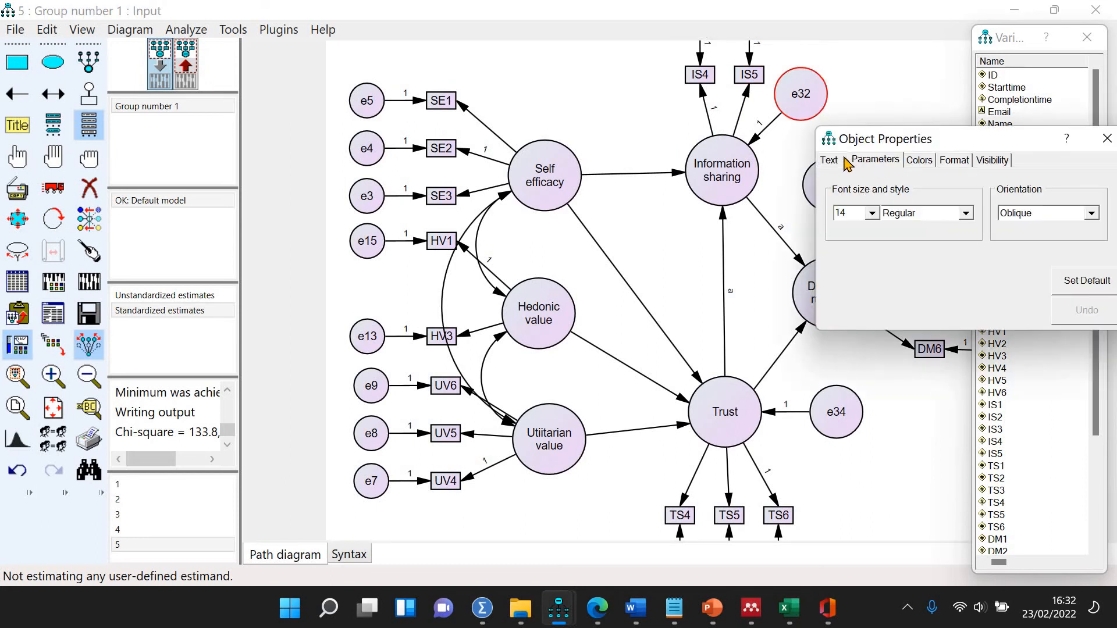
left_click(156, 72)
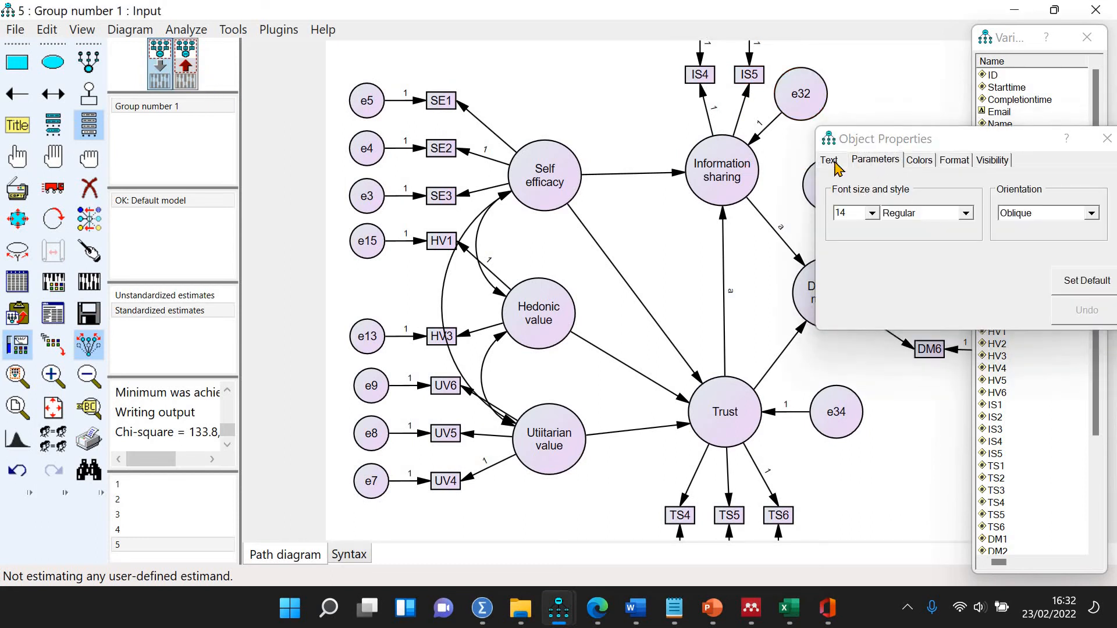
left_click(750, 75)
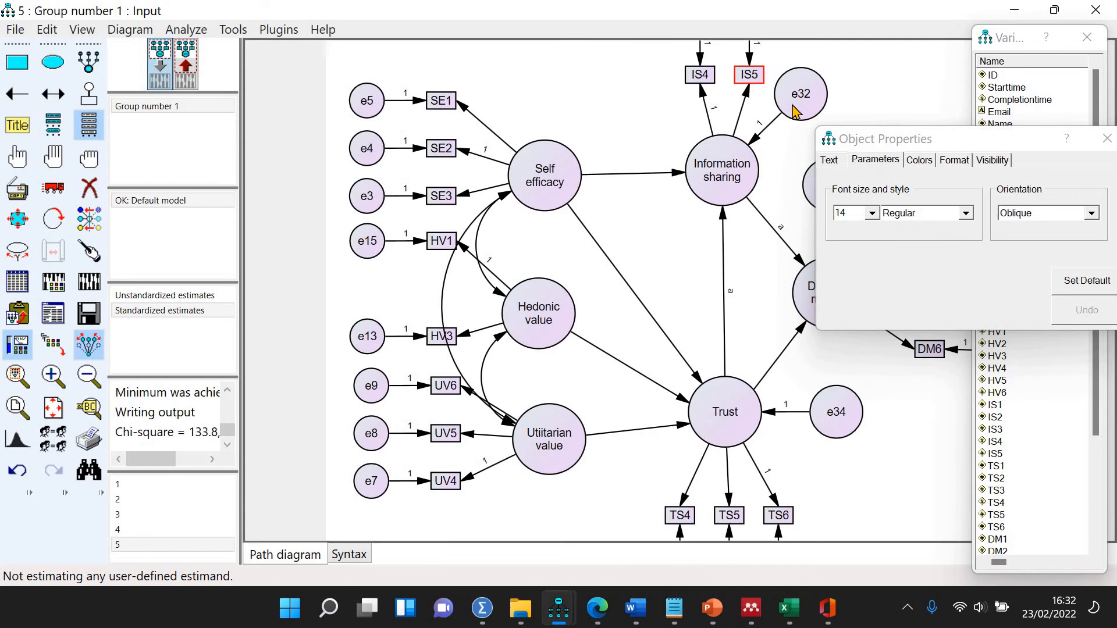
left_click(829, 160)
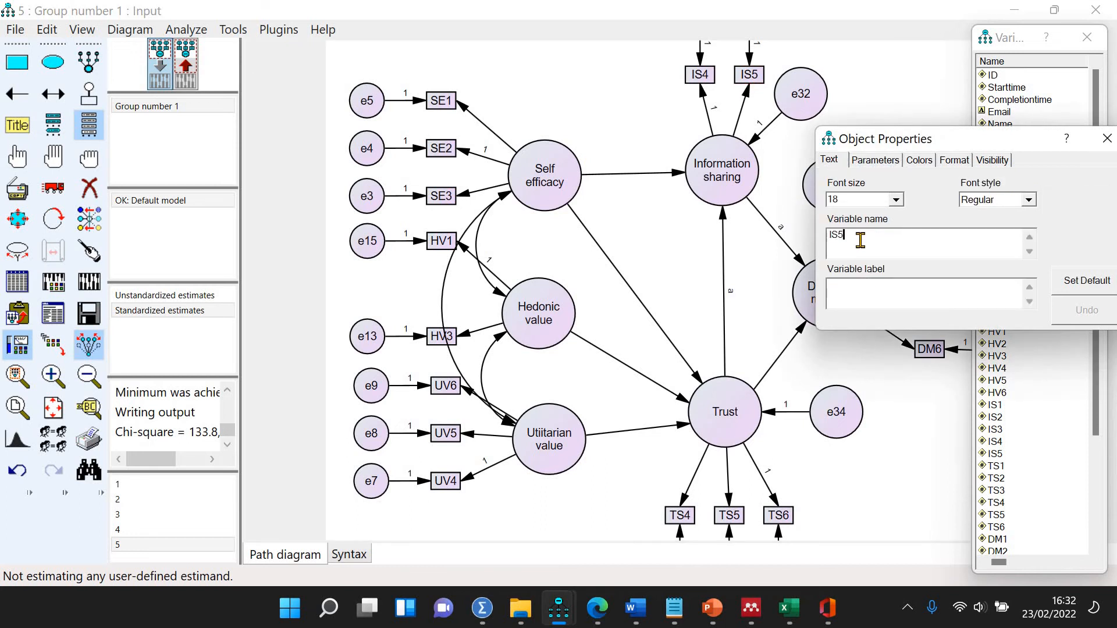
type("IS1")
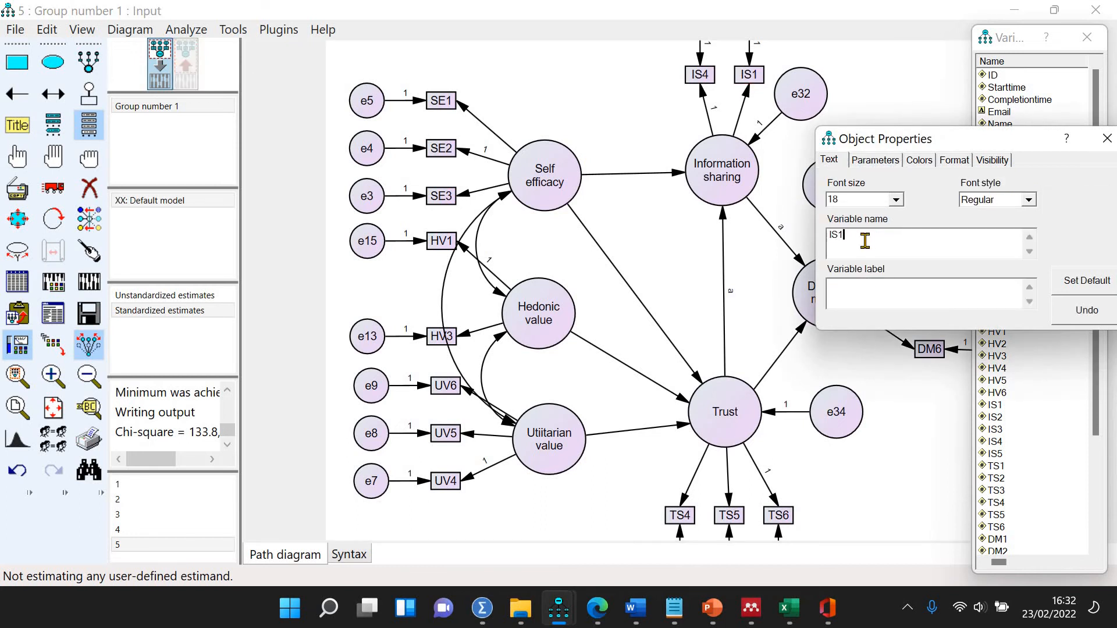
- Calculate the estimates with IS4 and IS1 as Information sharing indicators, and review the model fit summary and regression weights
left_click(89, 282)
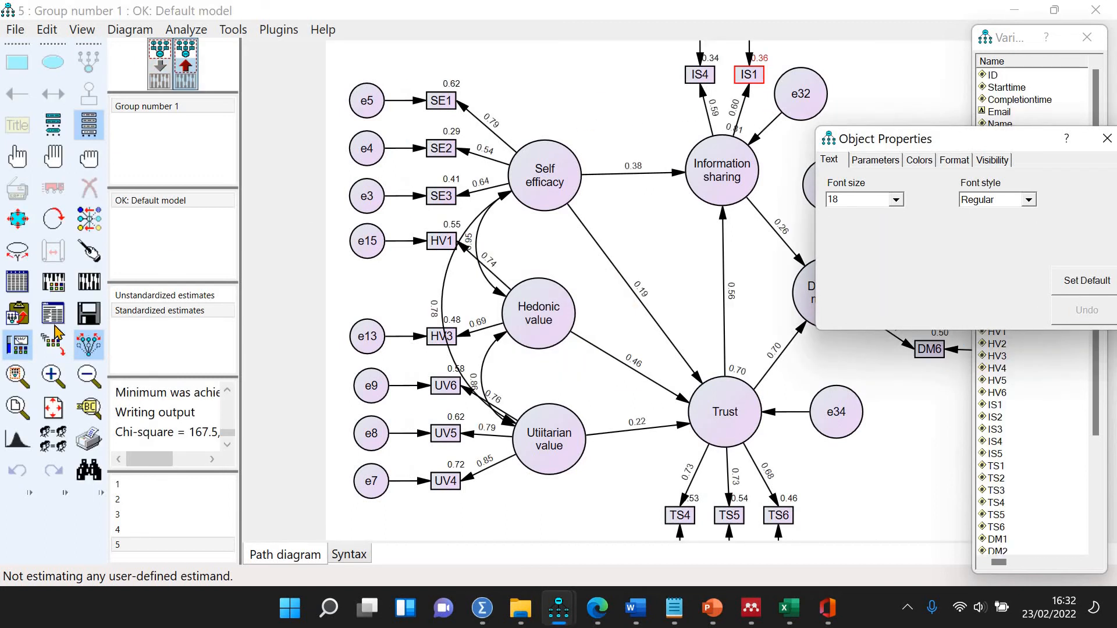
left_click(53, 315)
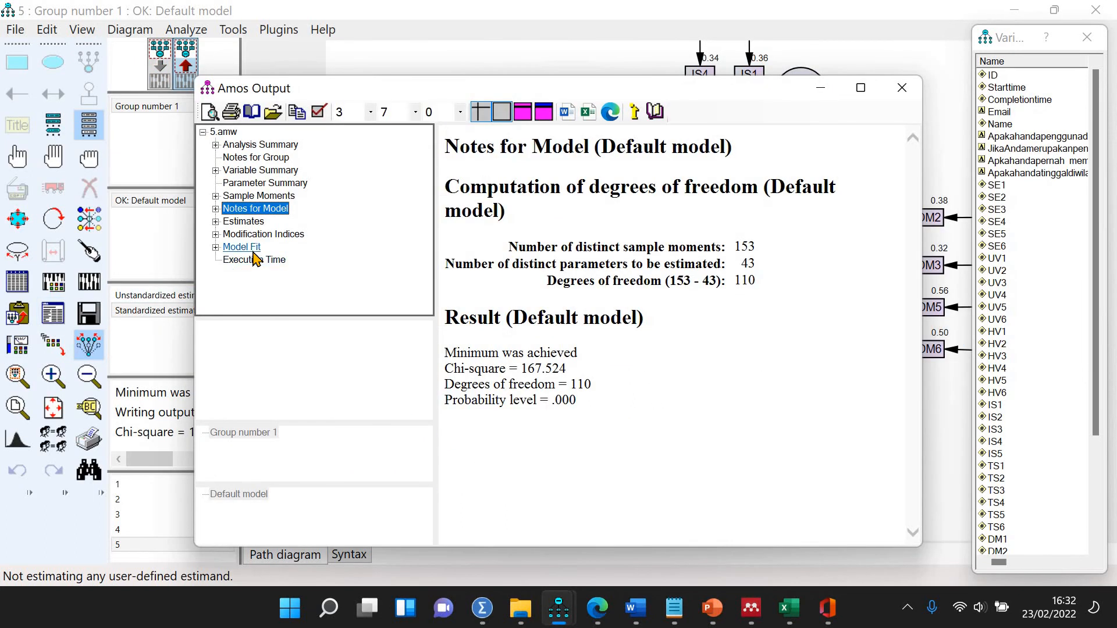
left_click(249, 249)
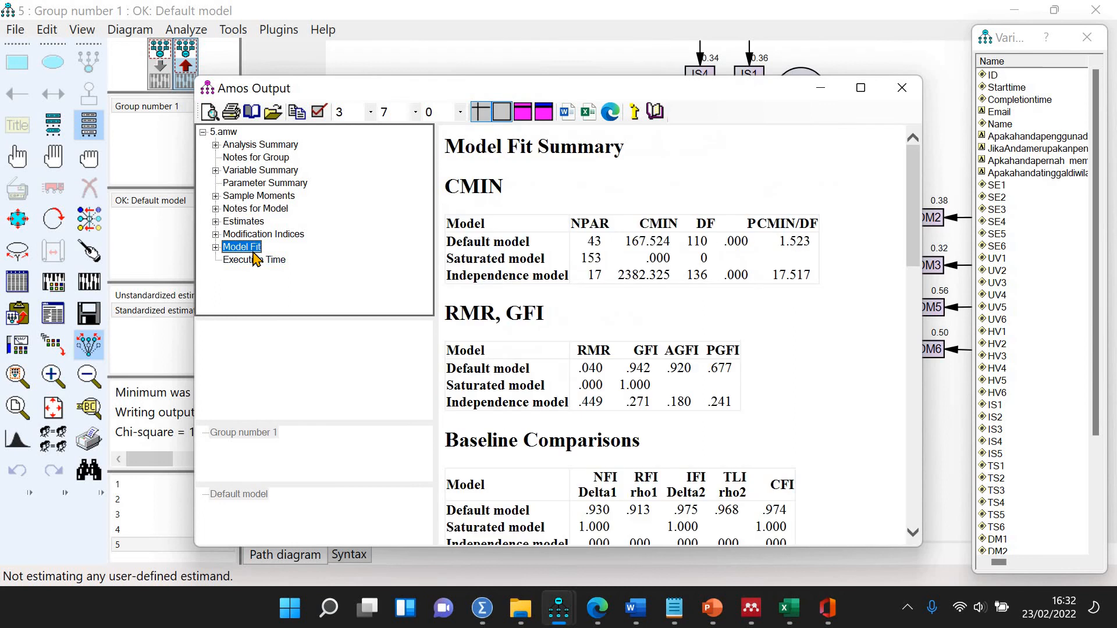
left_click(240, 222)
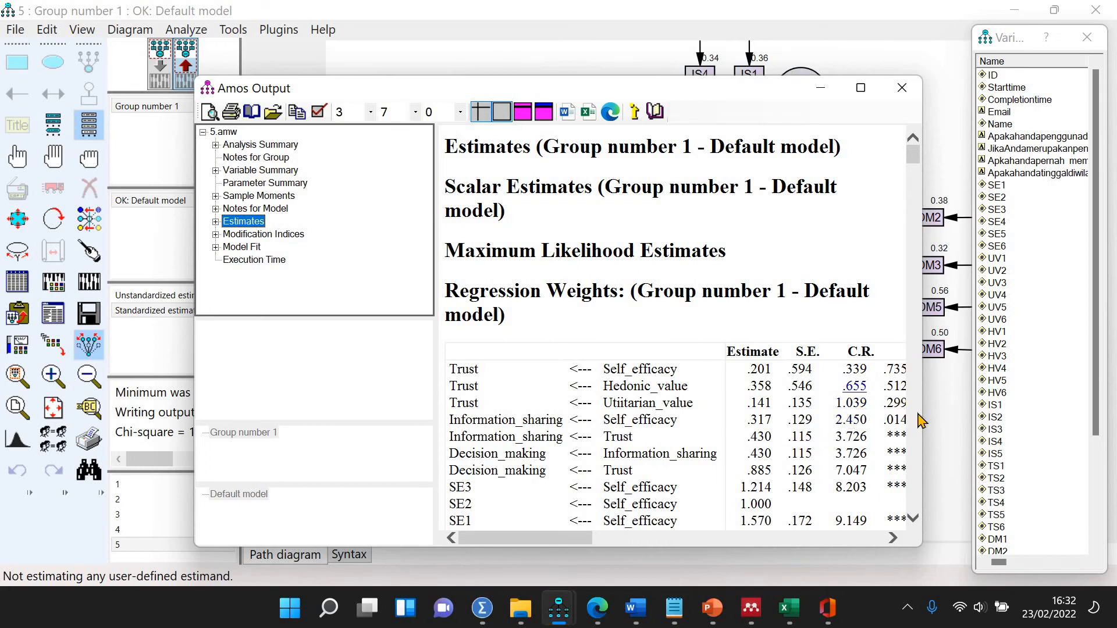
left_click(934, 424)
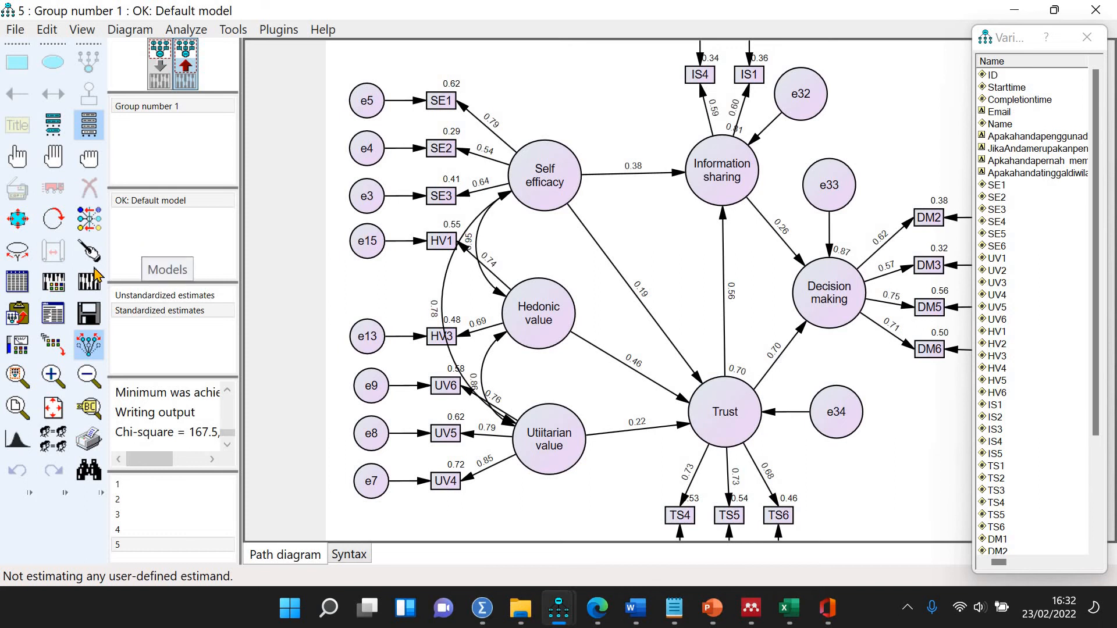
- Save the modified model as a new file named 6 in the 2022 TikTok Maulida folder
left_click(23, 34)
key("Right")
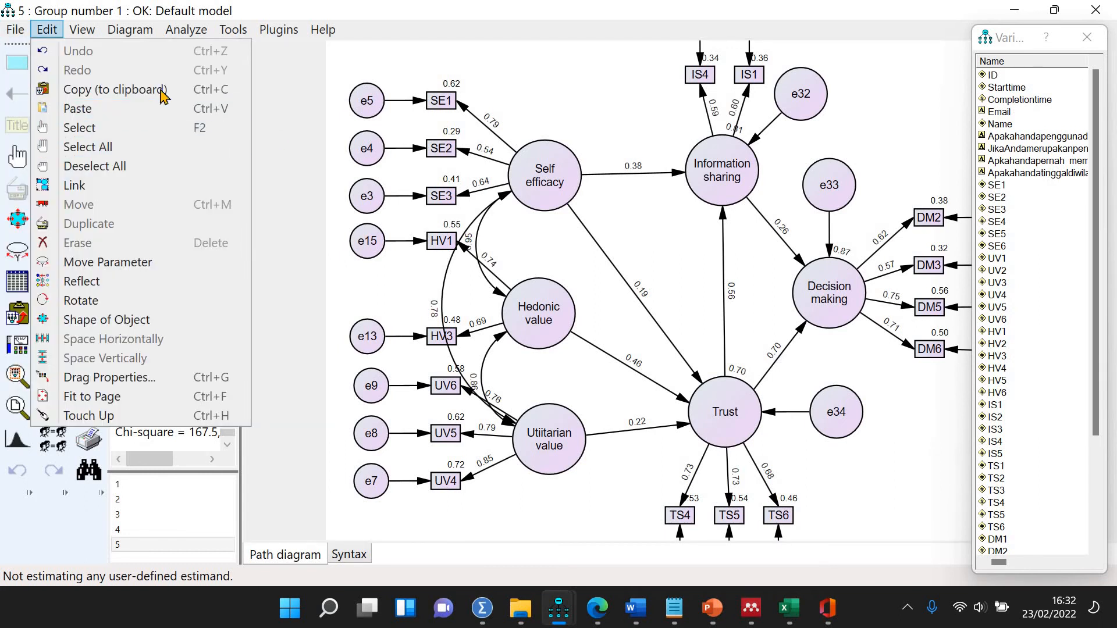
key("Left")
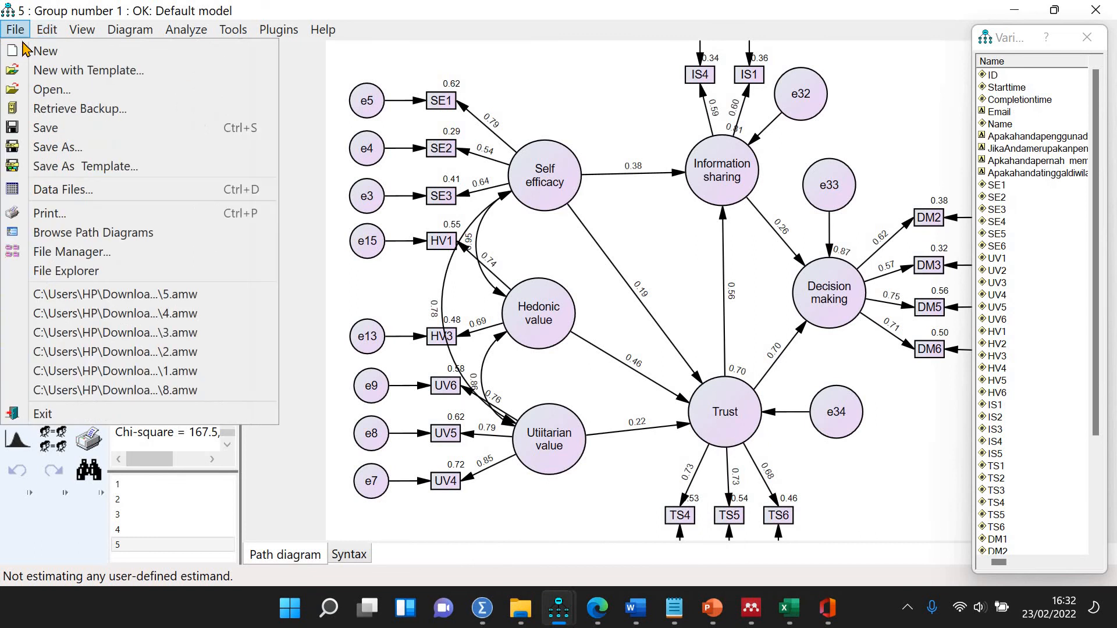
left_click(70, 147)
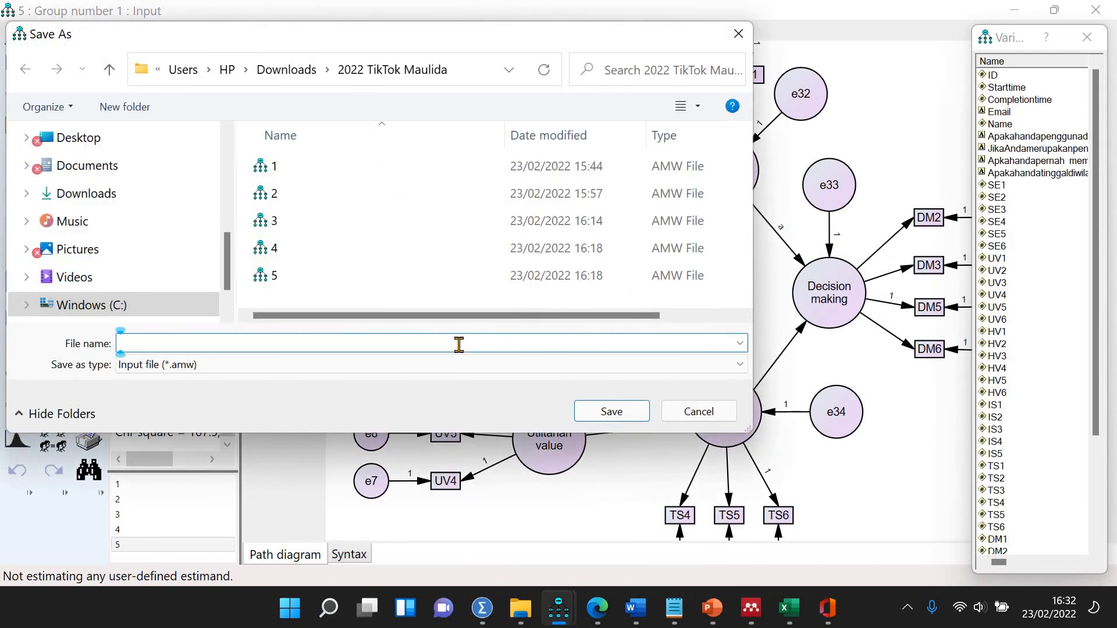
type("6")
left_click(612, 412)
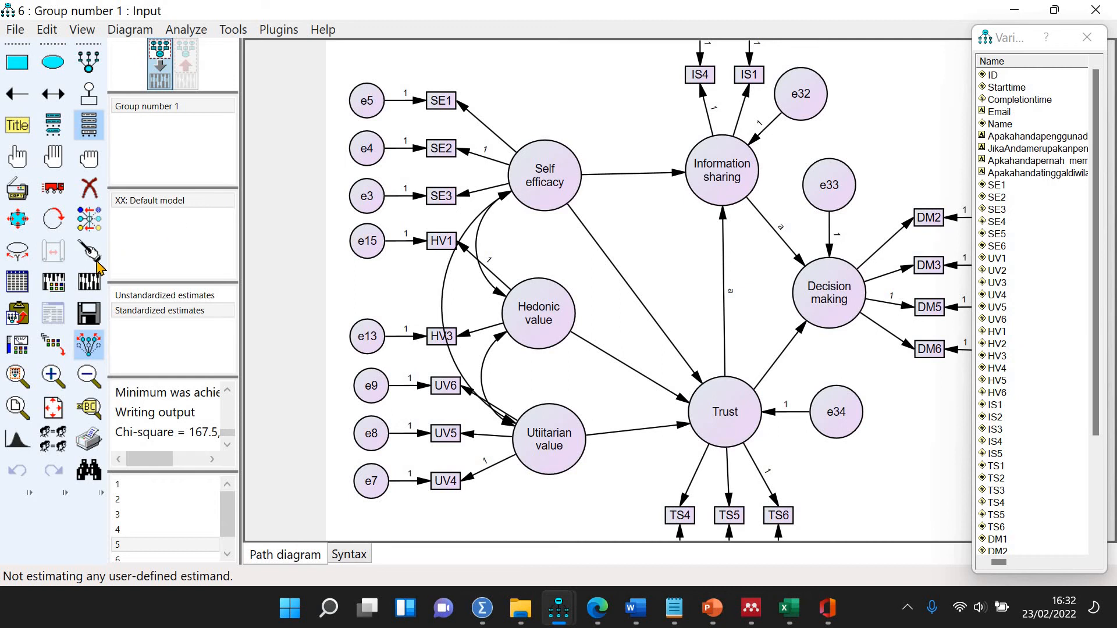
- Calculate the estimates for model 6, show them on the path diagram, and review the regression weights in the output
left_click(89, 281)
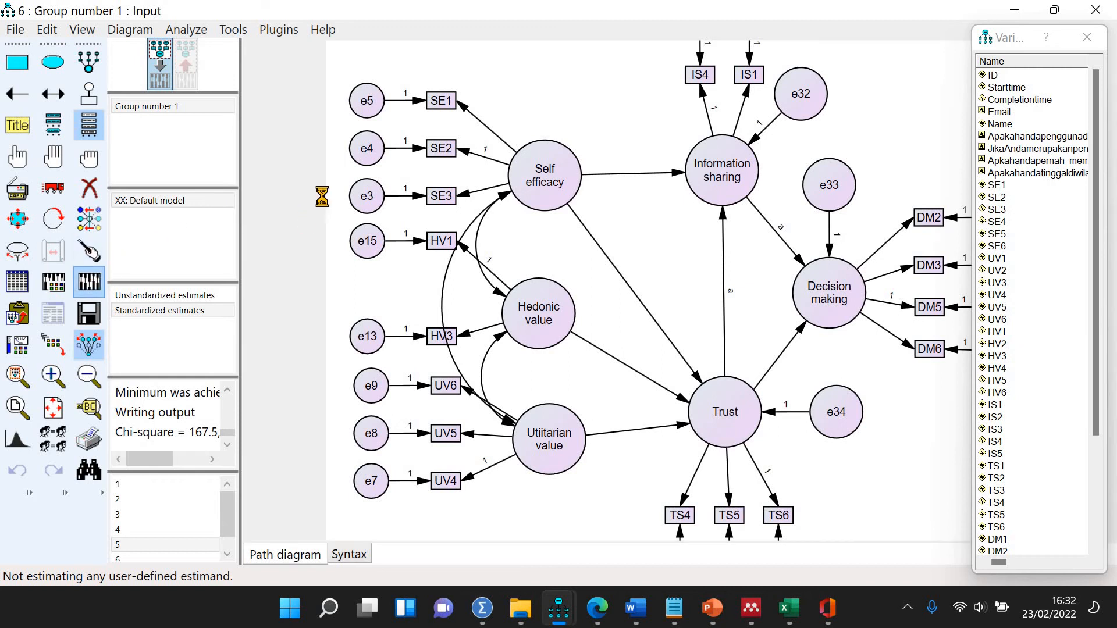
left_click(190, 75)
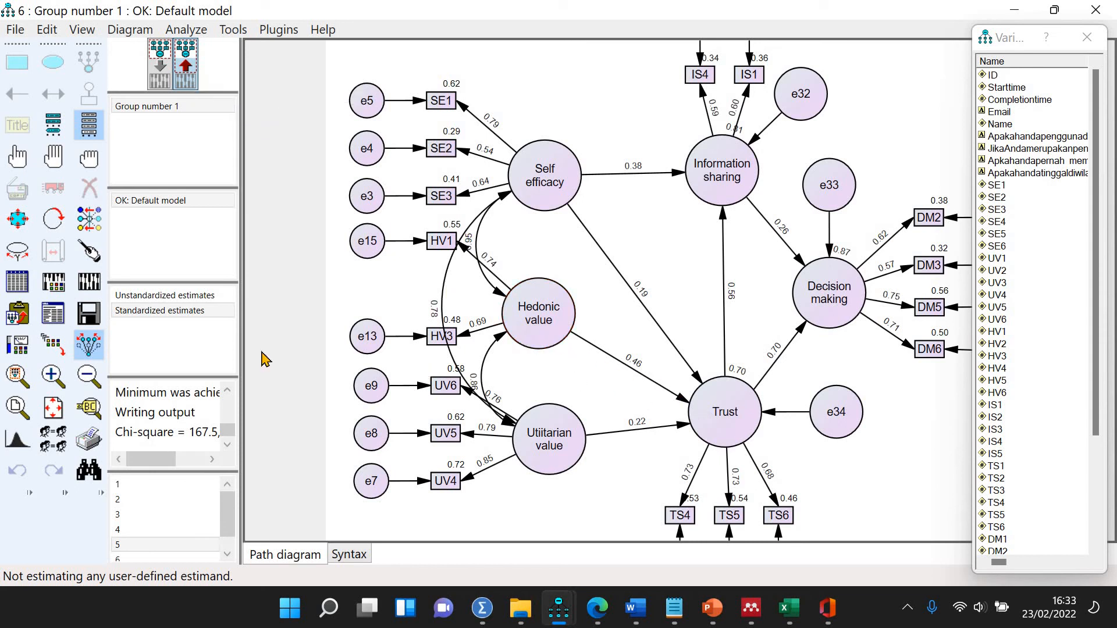
left_click(60, 313)
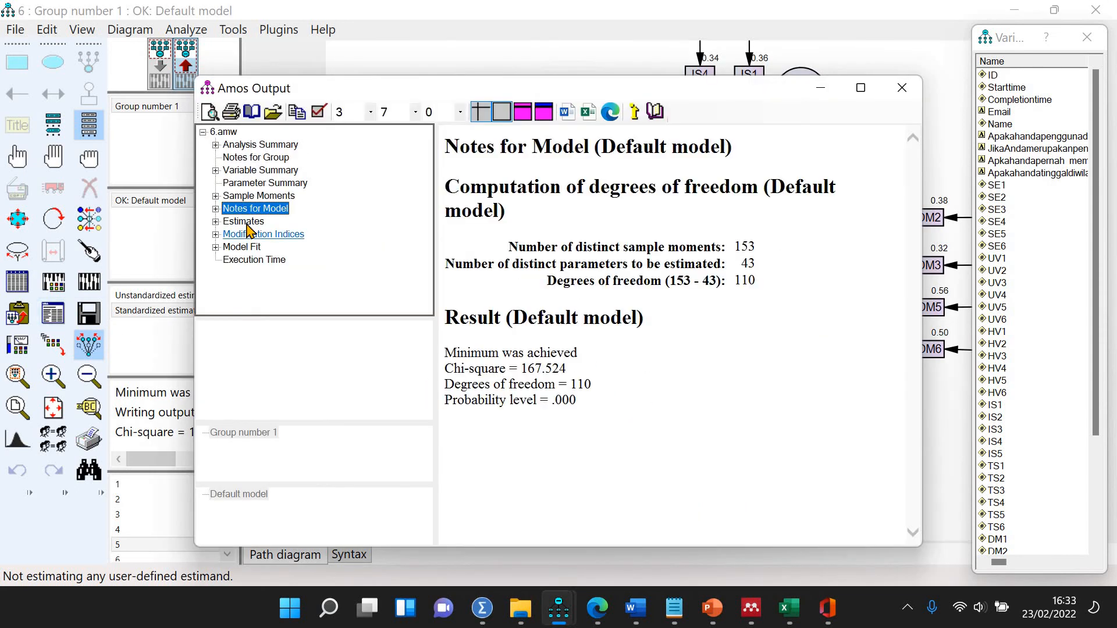
left_click(248, 223)
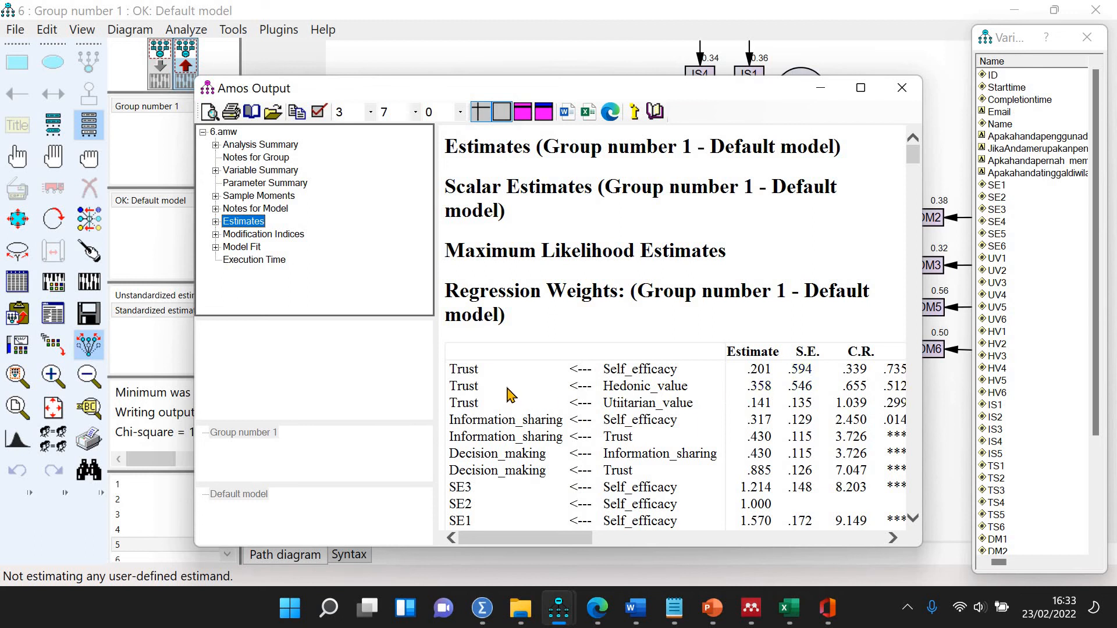
left_click(933, 431)
- Return to the input path diagram and replace the Trust indicator TS4 with TS1
scroll(732, 443, "down", 4)
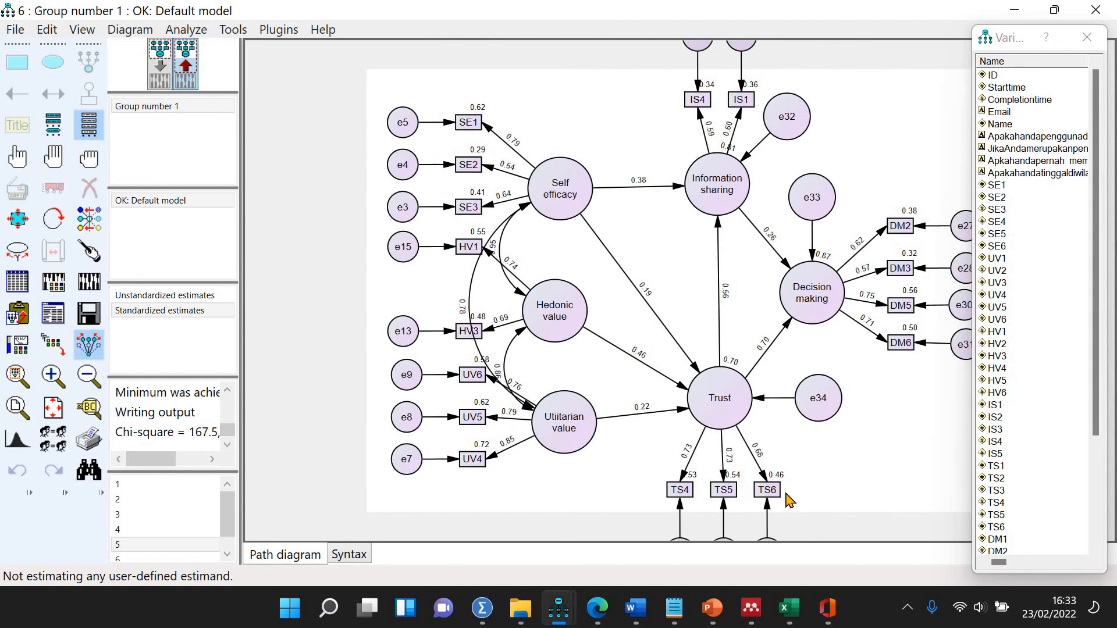
left_click(162, 77)
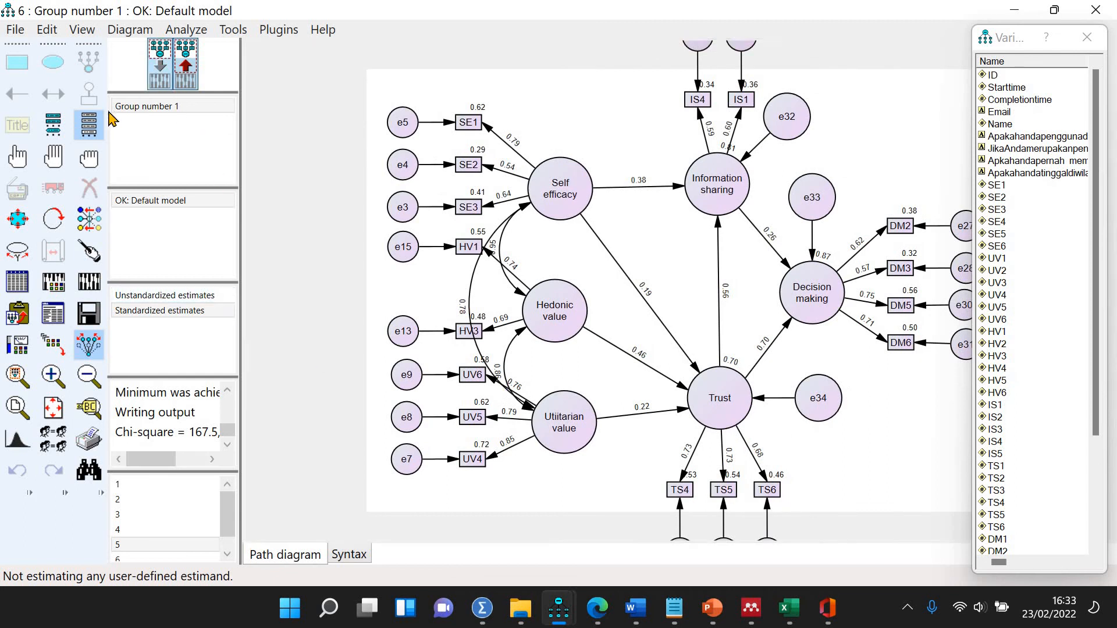
double_click(681, 492)
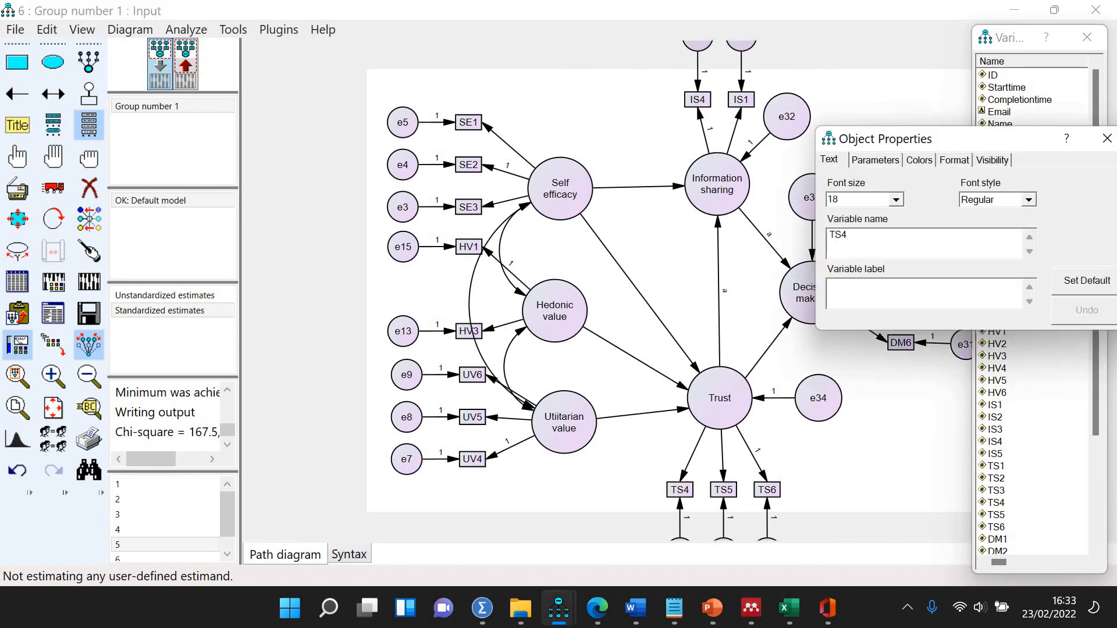
key("BackSpace")
type("1")
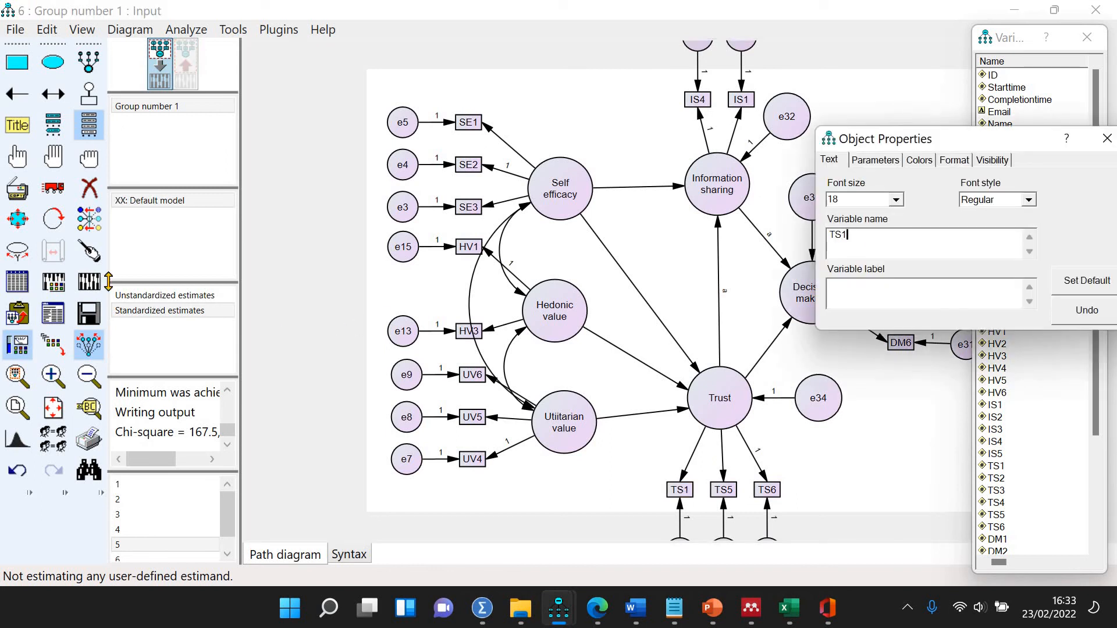
- Calculate the estimates with TS1 in place of TS4, and review the model fit summary and regression weights
left_click(88, 281)
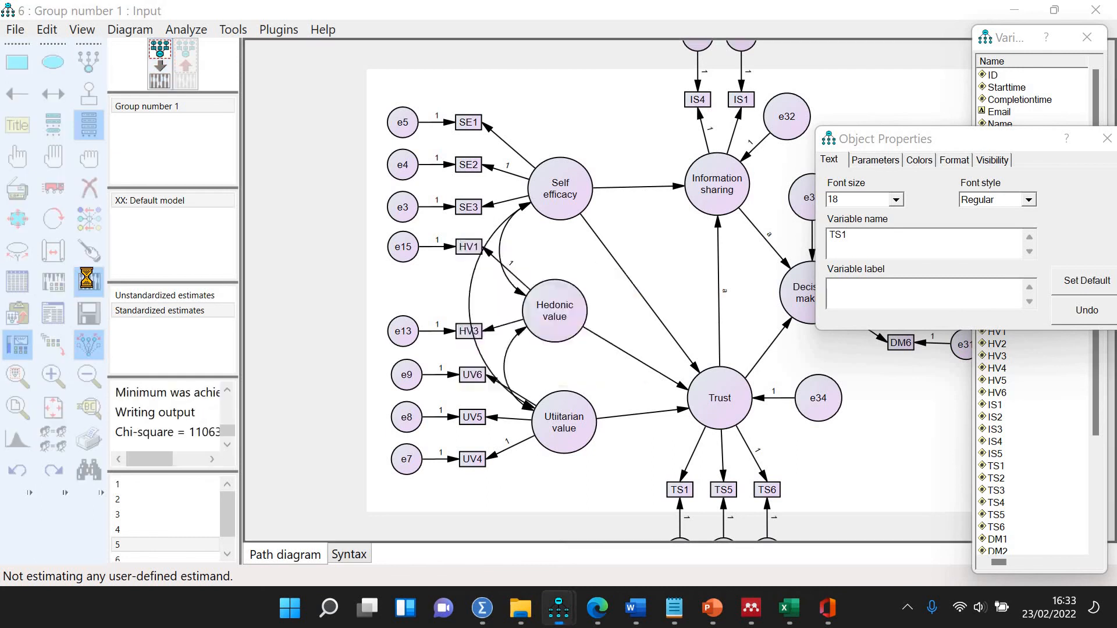
left_click(52, 313)
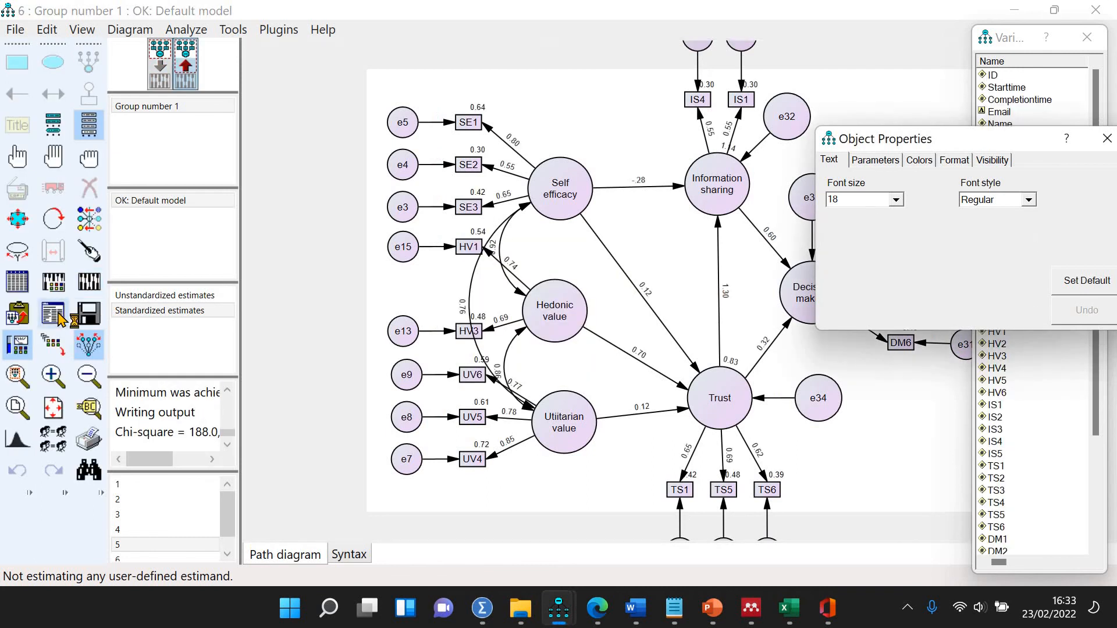
left_click(241, 260)
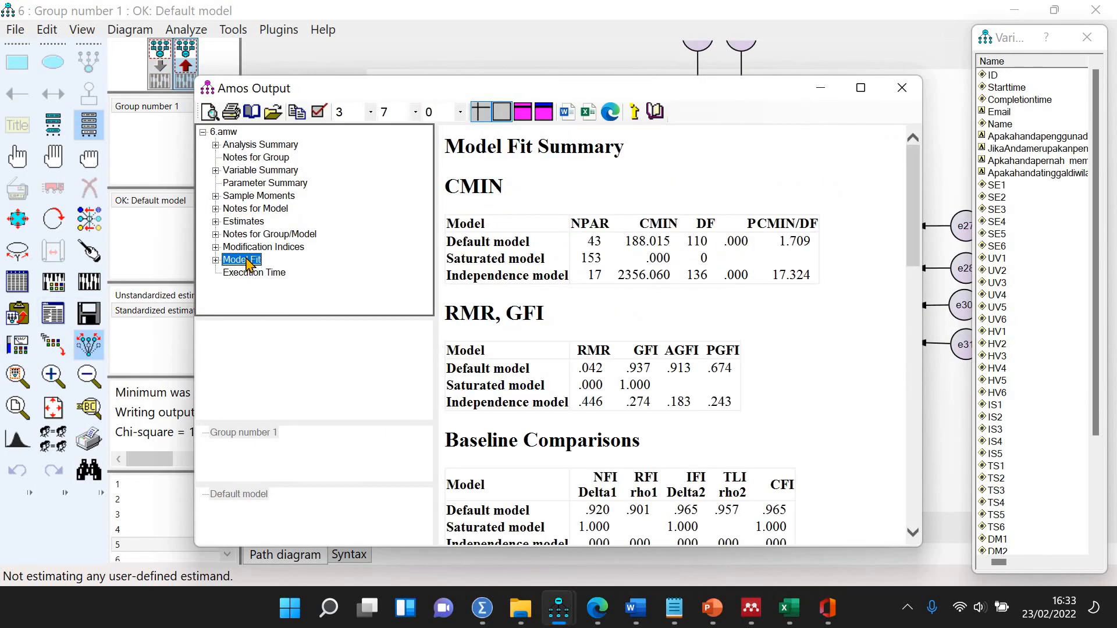
left_click(244, 222)
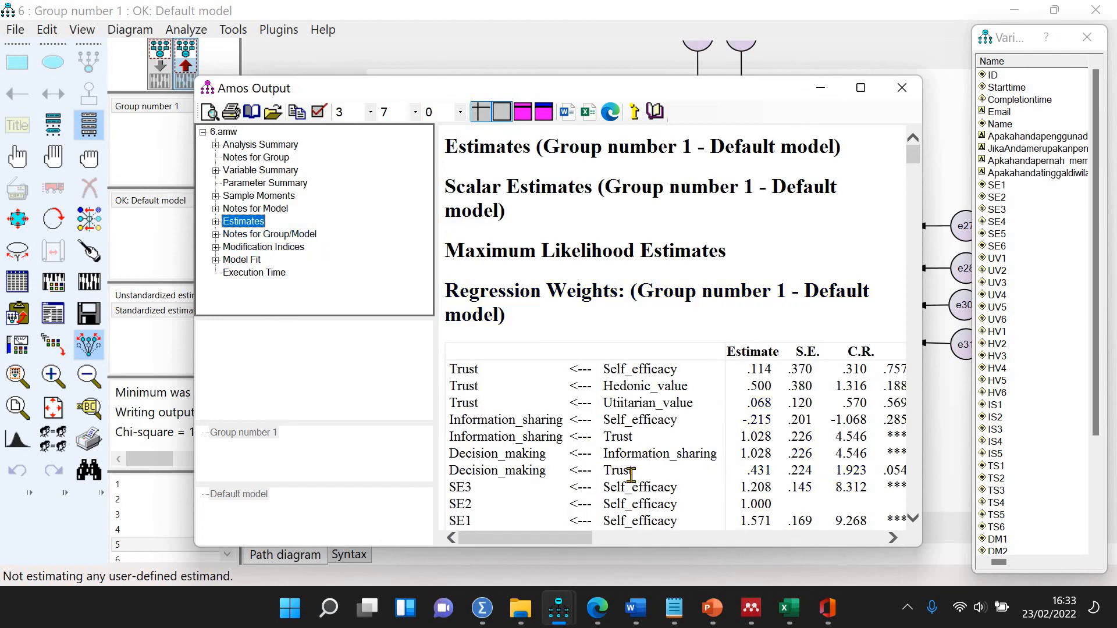
left_click(938, 449)
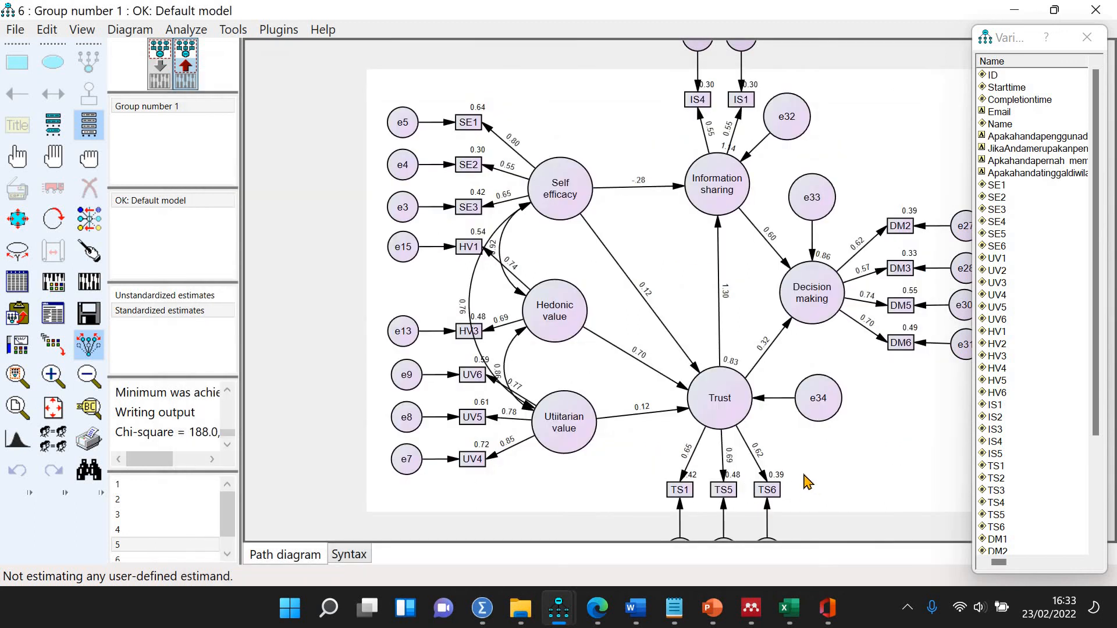
- Discard the unsaved changes by reopening model 6, and replace the Trust indicator TS5 with TS1
scroll(143, 536, "down", 1)
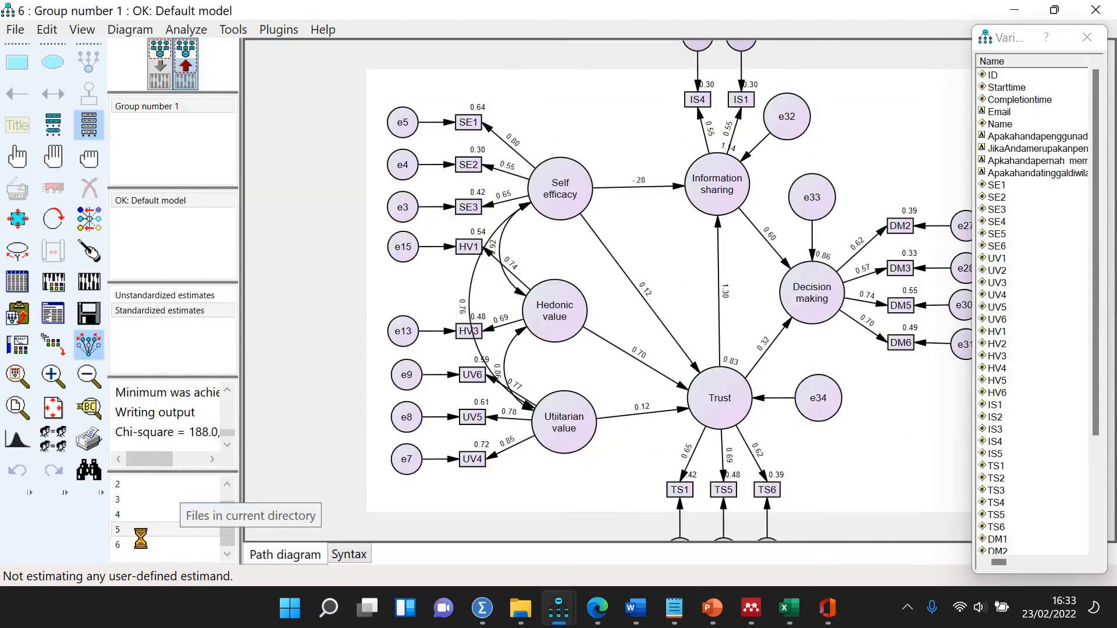
left_click(638, 375)
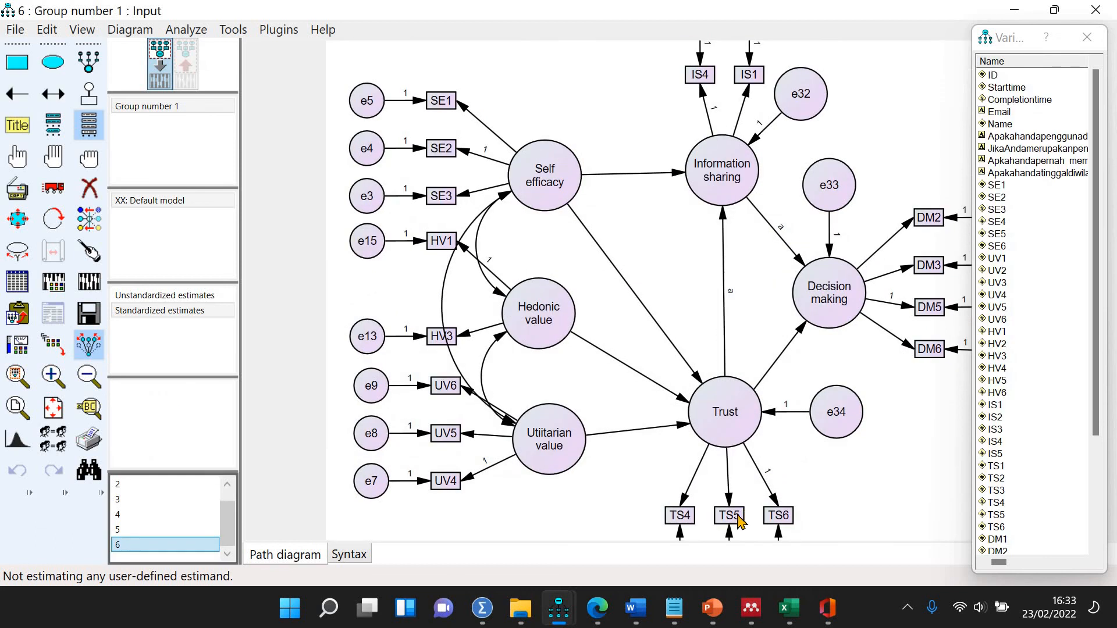
double_click(731, 517)
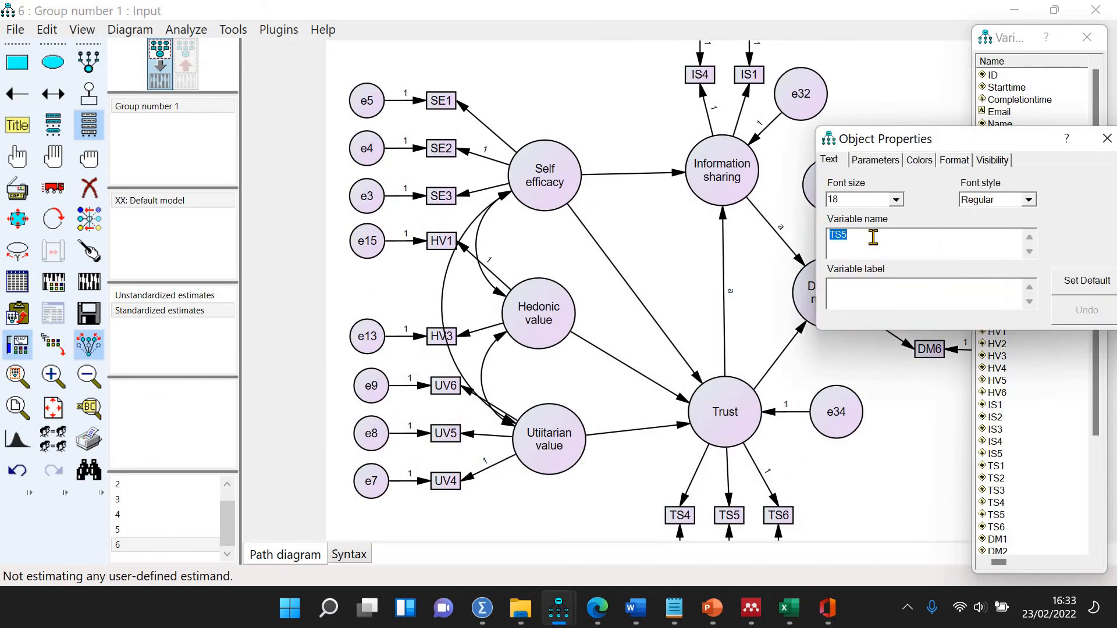
key("BackSpace")
type("1")
- Calculate the estimates with TS4, TS1 and TS6 as Trust indicators, and review the model fit summary and regression weights
left_click(88, 283)
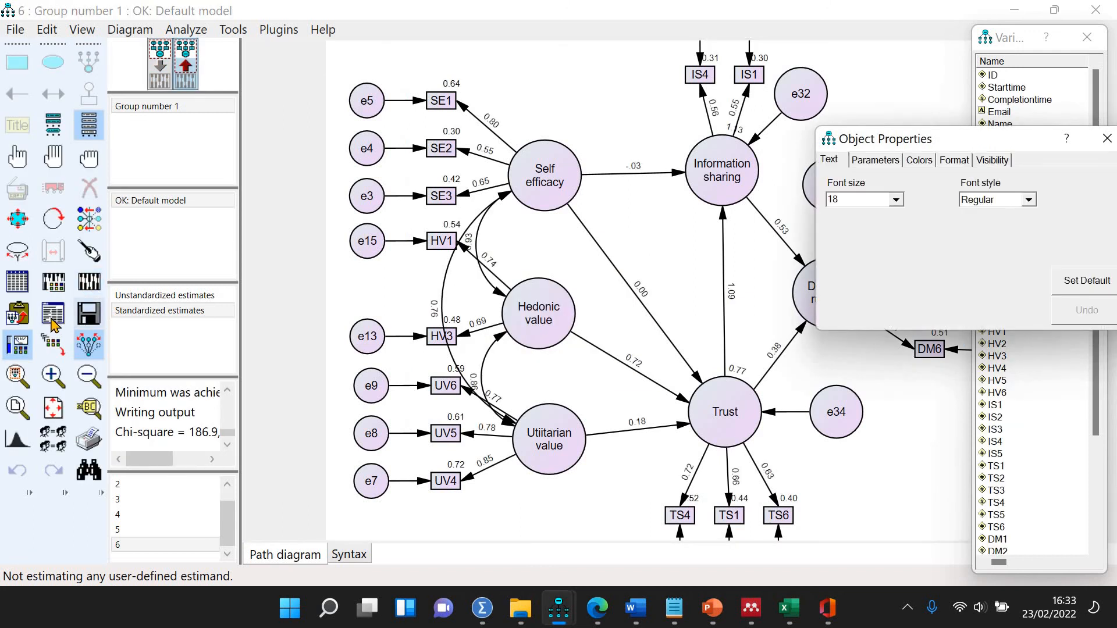
left_click(53, 313)
left_click(241, 259)
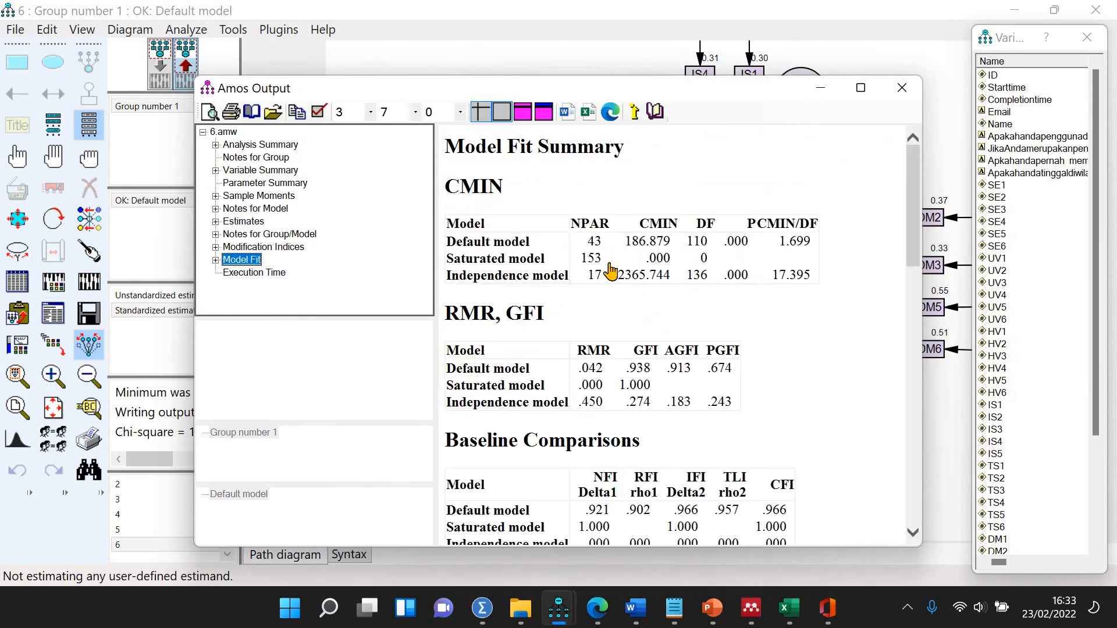
left_click(243, 222)
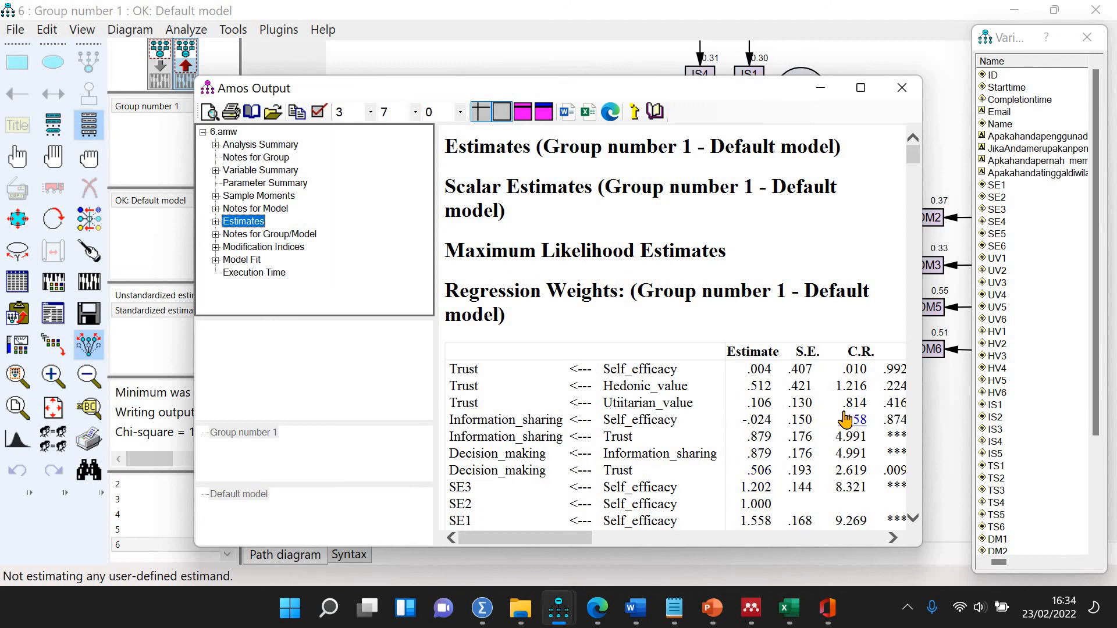
left_click(943, 454)
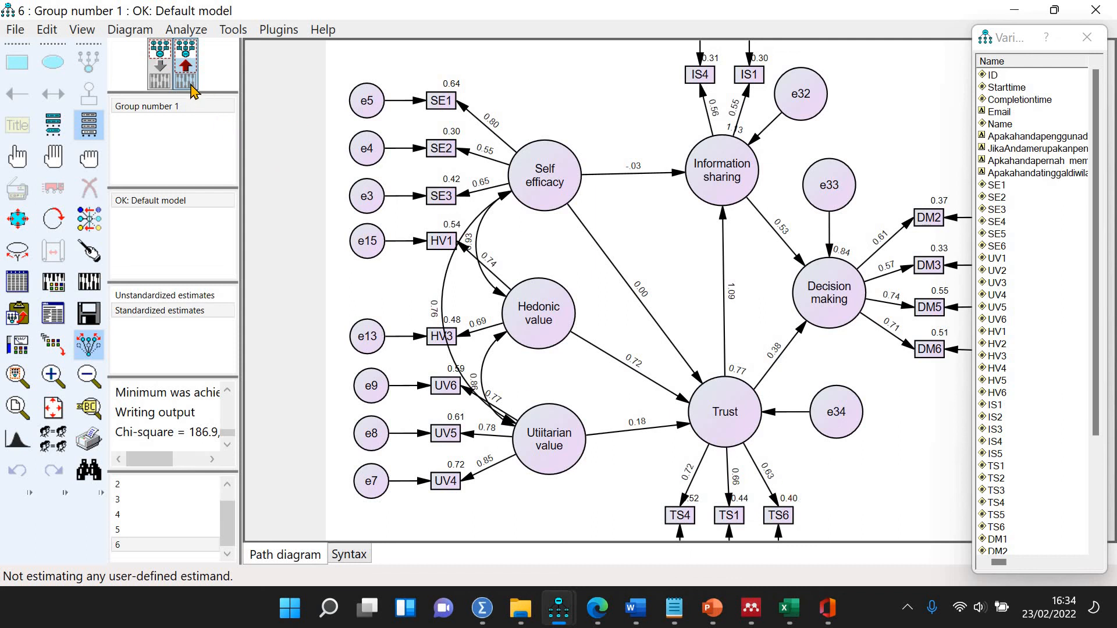
- Switch model 6 back to the input path diagram to examine its specification
left_click(160, 76)
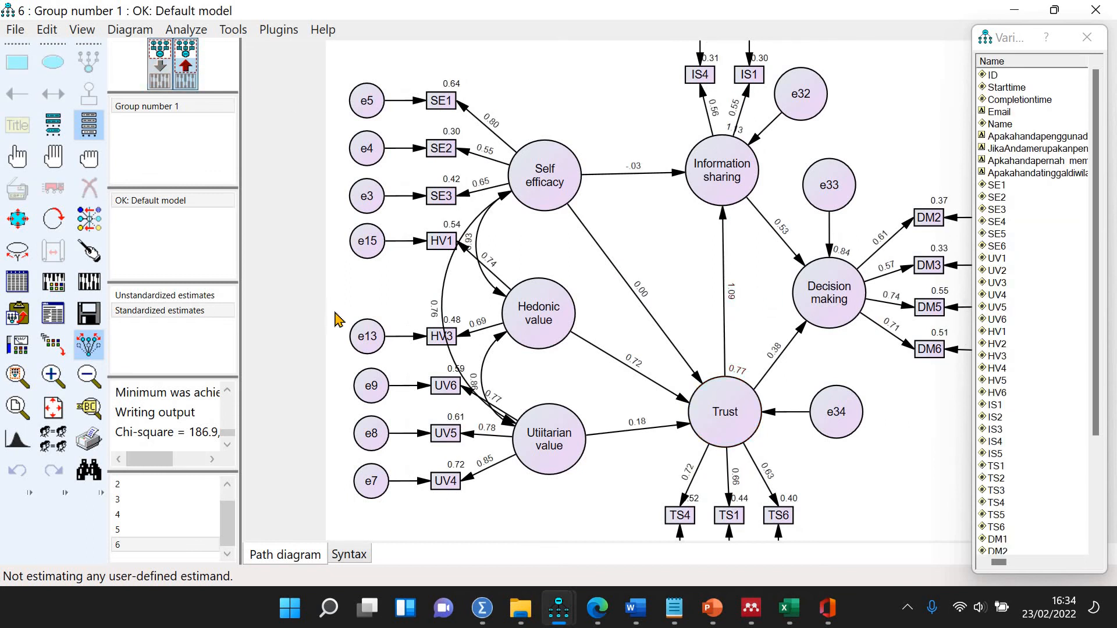
left_click(157, 79)
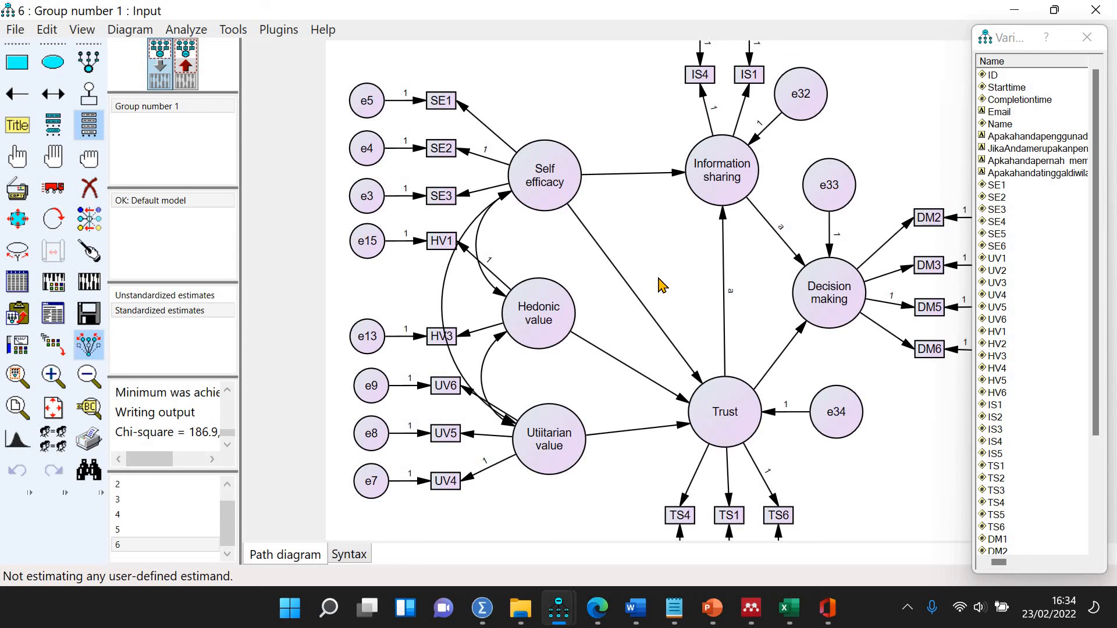
scroll(662, 285, "down", 1)
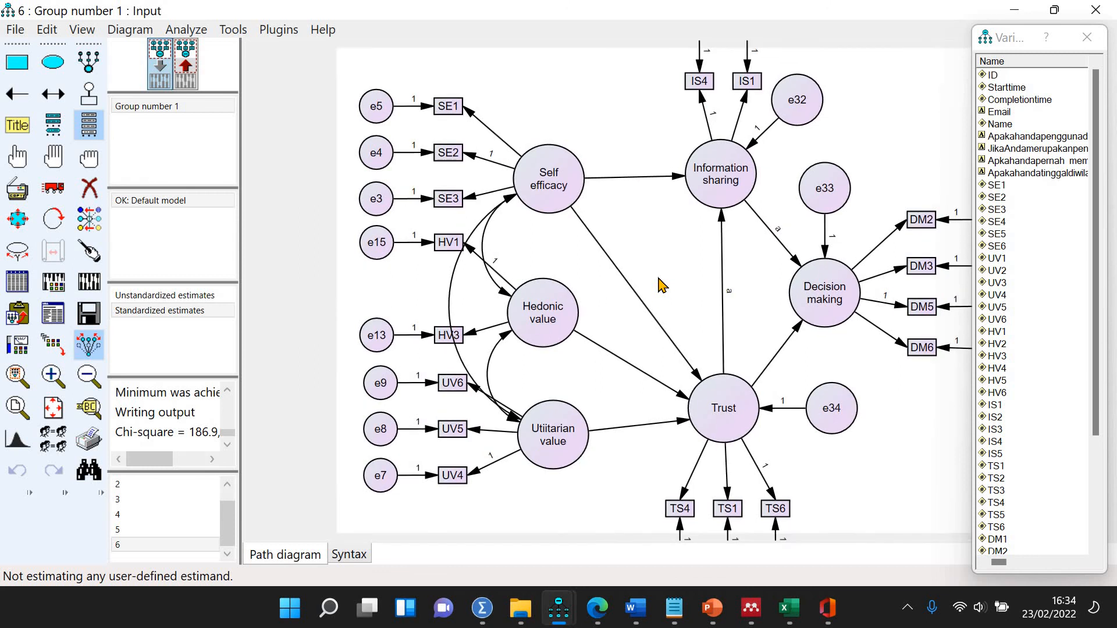